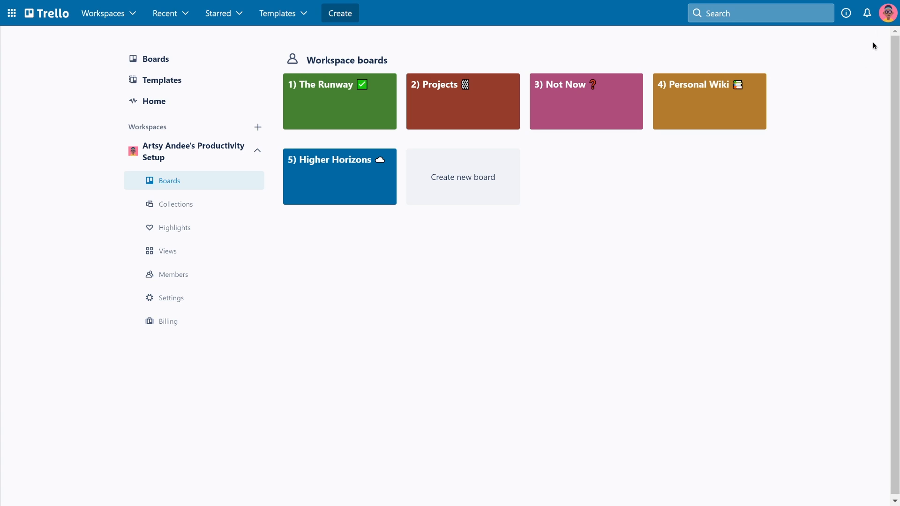
- Open the account's settings page, look through its options and follow the link to the Atlassian account
{"action": "left_click", "coordinate": [888, 11]}
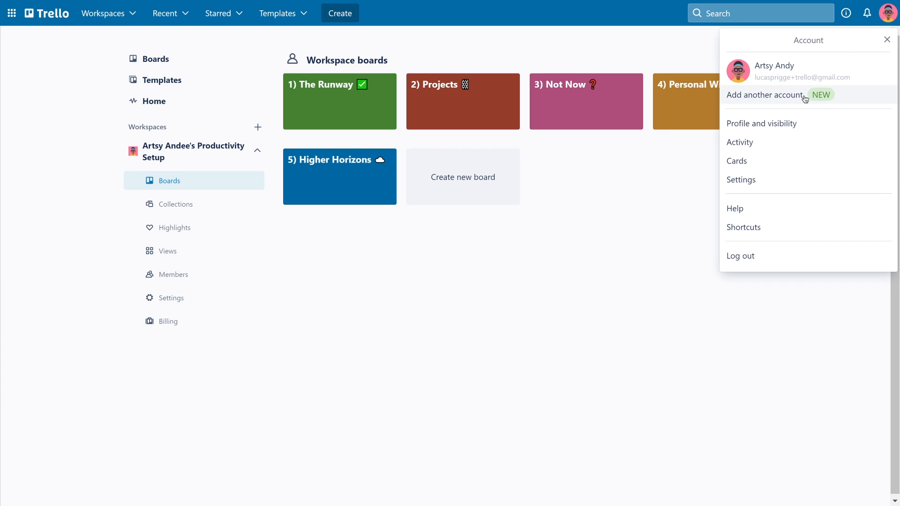
{"action": "left_click", "coordinate": [745, 184]}
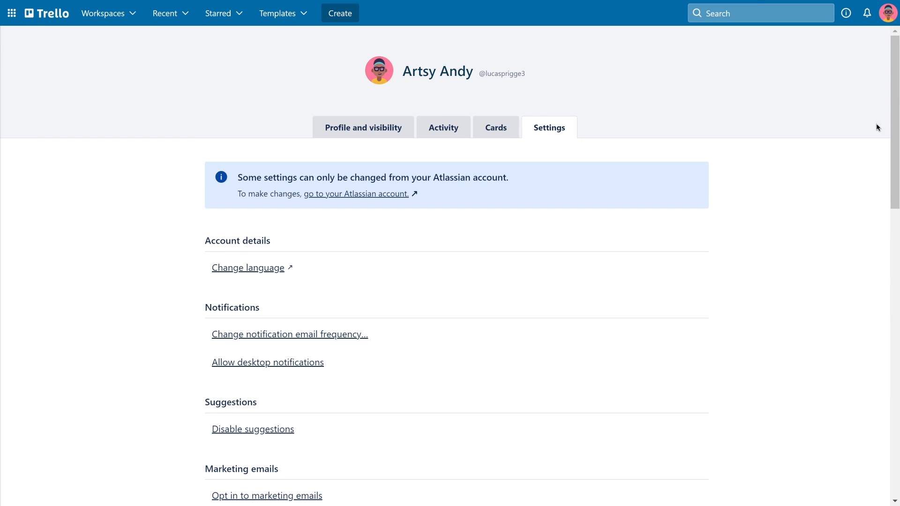
{"action": "scroll", "coordinate": [897, 127], "scroll_direction": "down", "scroll_amount": 2}
{"action": "left_click_drag", "start_coordinate": [896, 127], "coordinate": [883, 73]}
{"action": "left_click", "coordinate": [370, 198]}
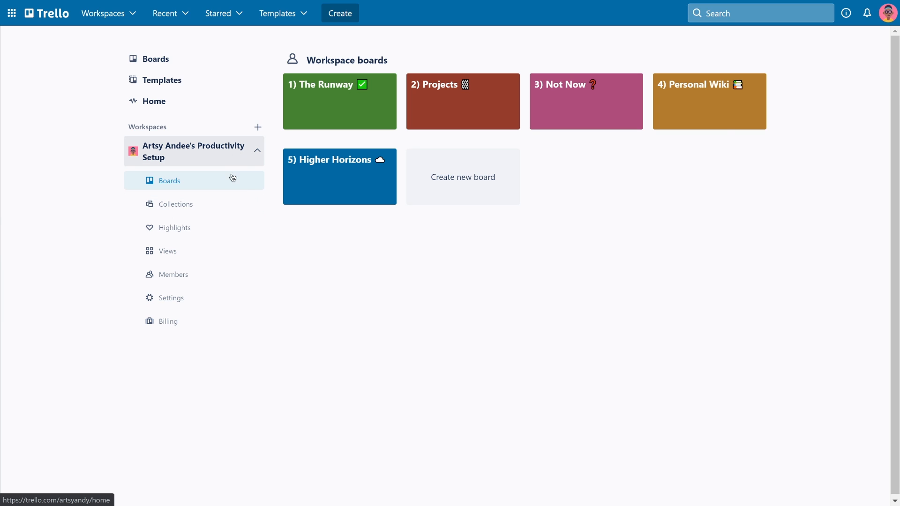
- Look through the workspace's visibility and restriction settings and its billing page
{"action": "left_click", "coordinate": [201, 299]}
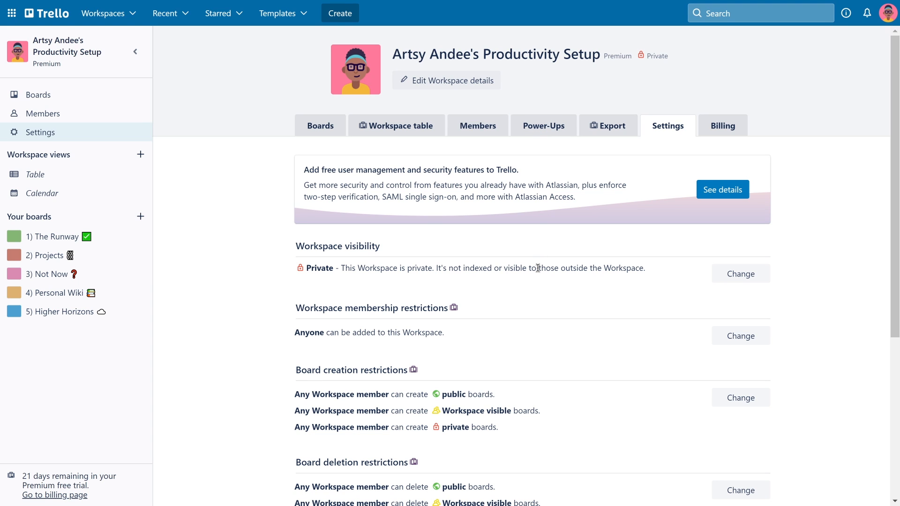
{"action": "left_click", "coordinate": [728, 272]}
{"action": "left_click", "coordinate": [861, 252]}
{"action": "left_click_drag", "start_coordinate": [896, 263], "coordinate": [896, 310]}
{"action": "scroll", "coordinate": [896, 309], "scroll_direction": "up", "scroll_amount": 2}
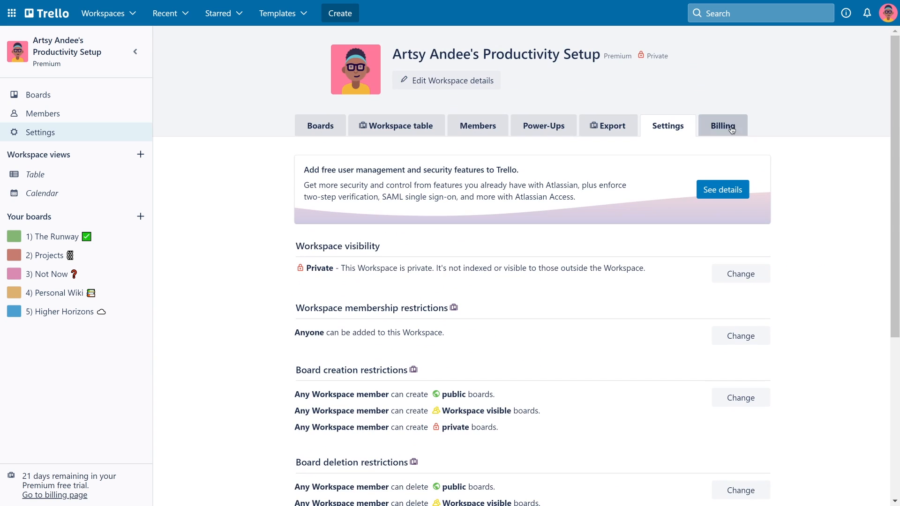
{"action": "left_click", "coordinate": [728, 126]}
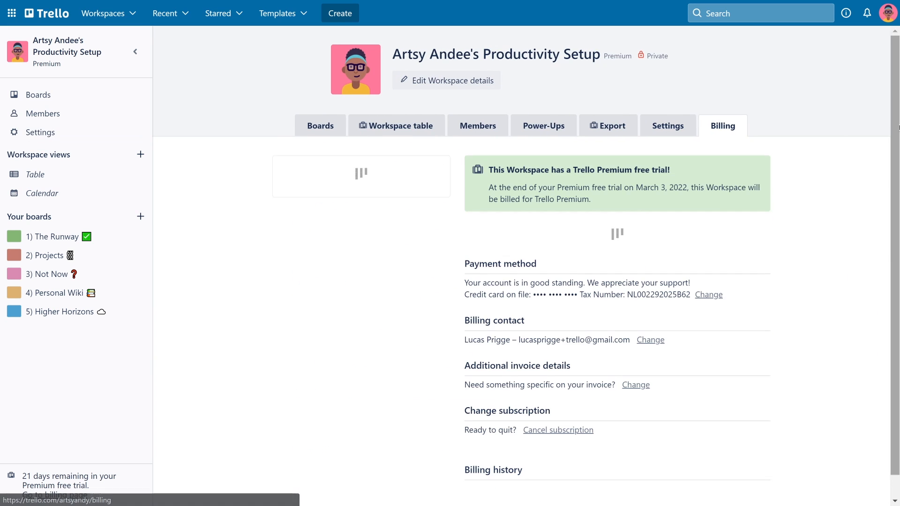
{"action": "left_click_drag", "start_coordinate": [896, 127], "coordinate": [874, 121]}
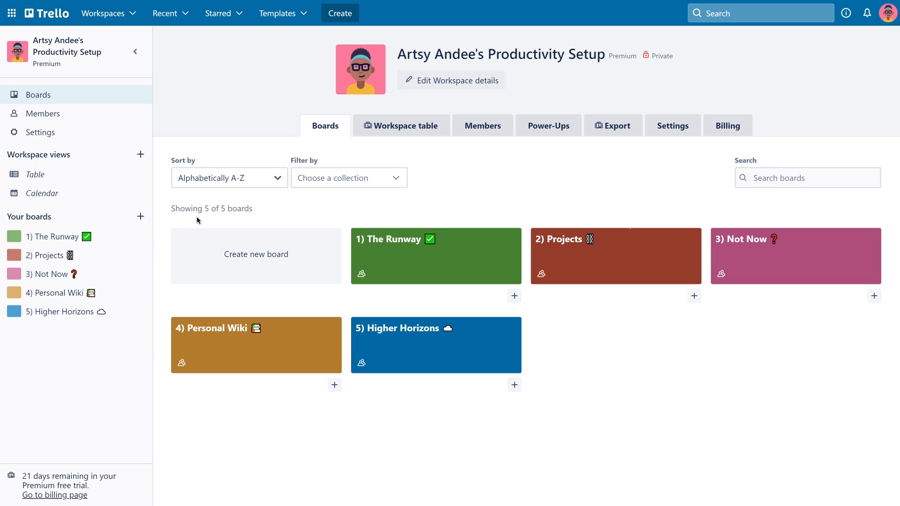
- Open the "1) The Runway" board and browse the colours and photos available for its background
{"action": "left_click", "coordinate": [366, 247]}
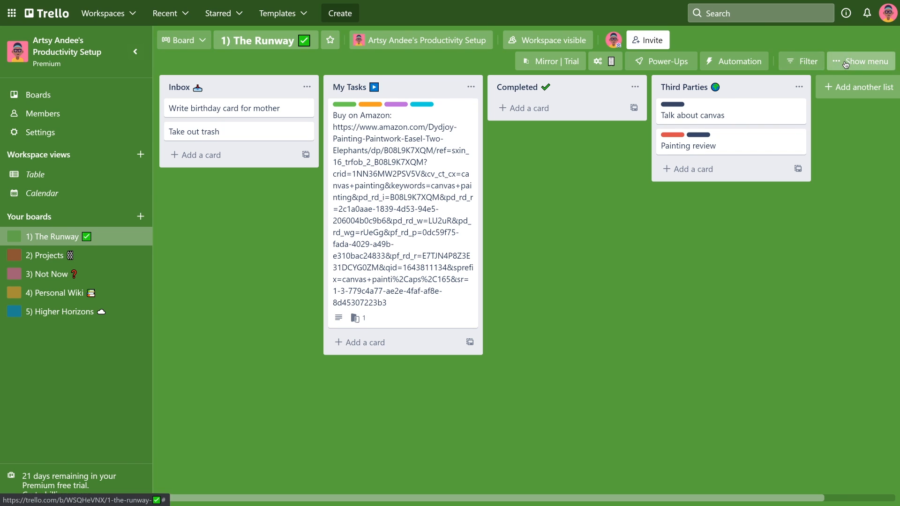
{"action": "left_click", "coordinate": [861, 61]}
{"action": "left_click", "coordinate": [806, 99]}
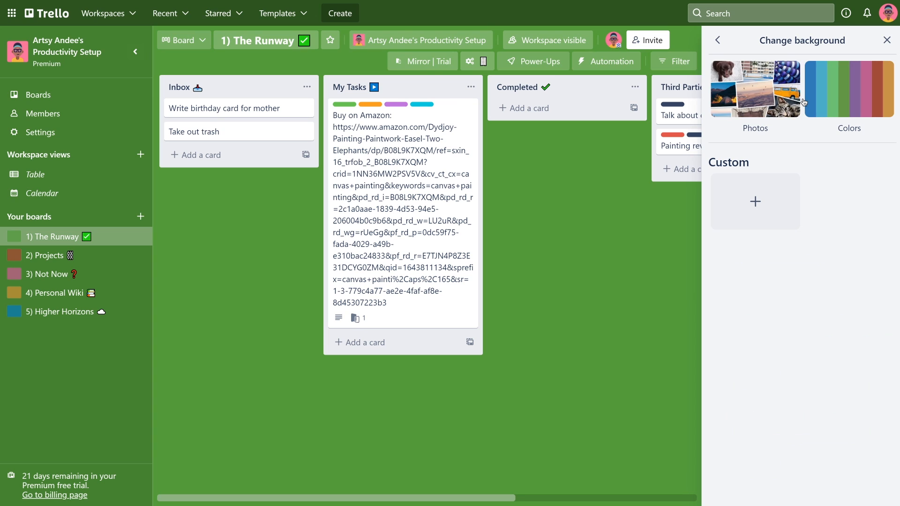
{"action": "left_click", "coordinate": [844, 111]}
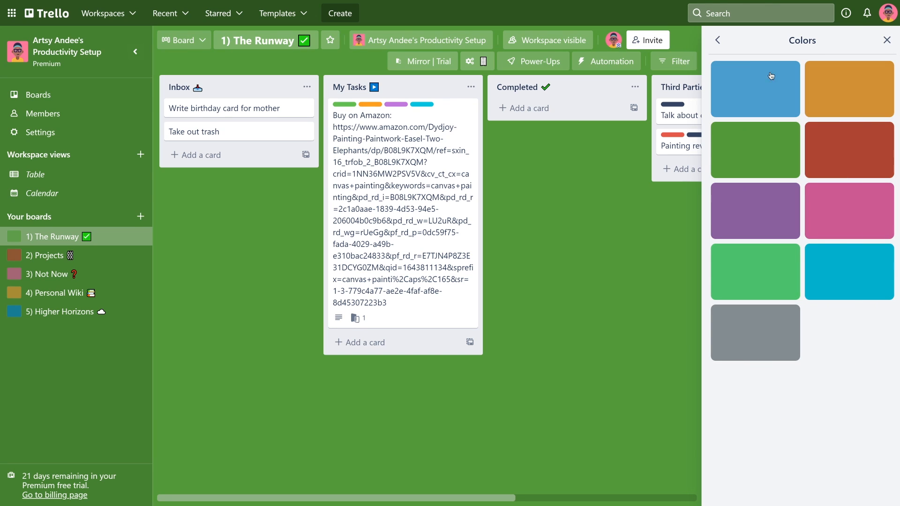
{"action": "left_click", "coordinate": [718, 40]}
{"action": "left_click", "coordinate": [752, 85]}
{"action": "left_click", "coordinate": [719, 41]}
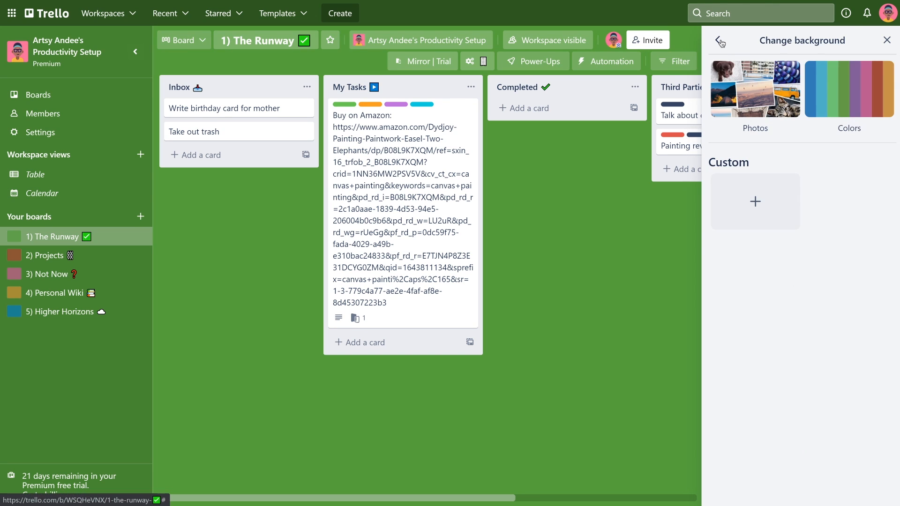
{"action": "left_click", "coordinate": [719, 41]}
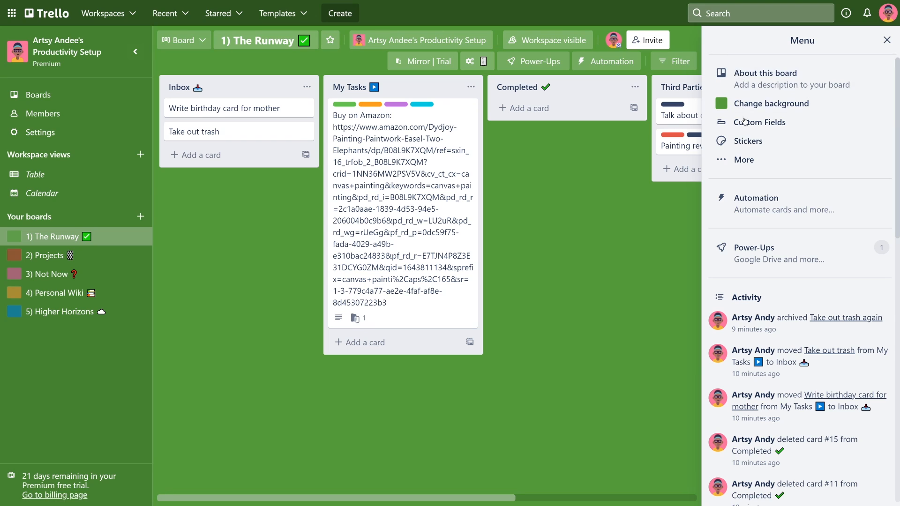
- Create a light blue label named ":Context" in The Runway board's label list
{"action": "left_click", "coordinate": [738, 159]}
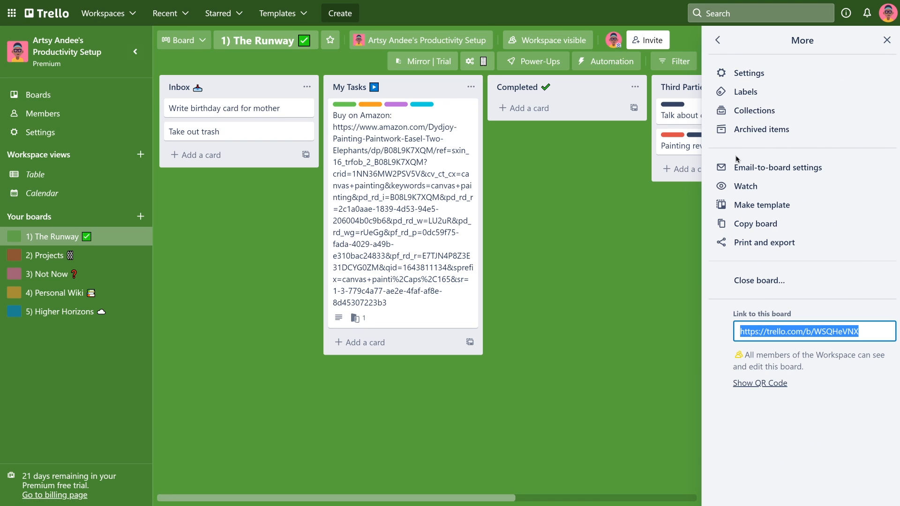
{"action": "left_click", "coordinate": [797, 93]}
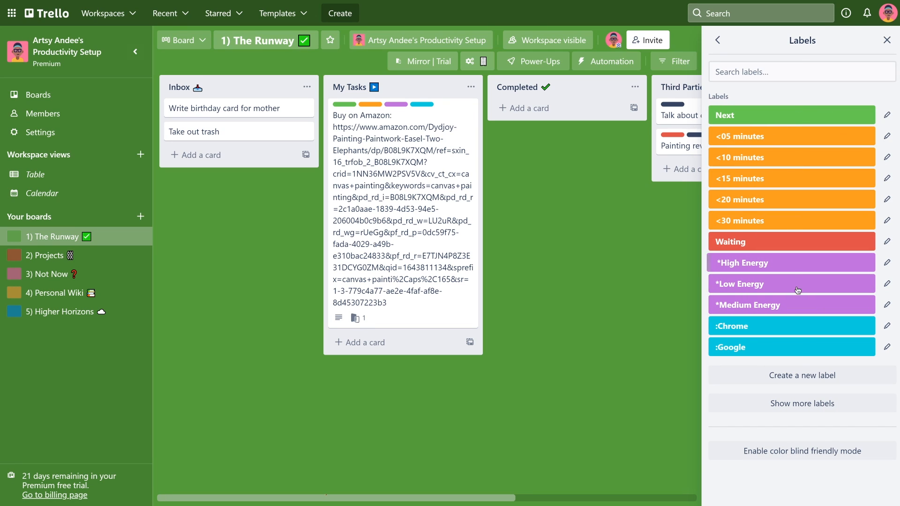
{"action": "left_click", "coordinate": [797, 404]}
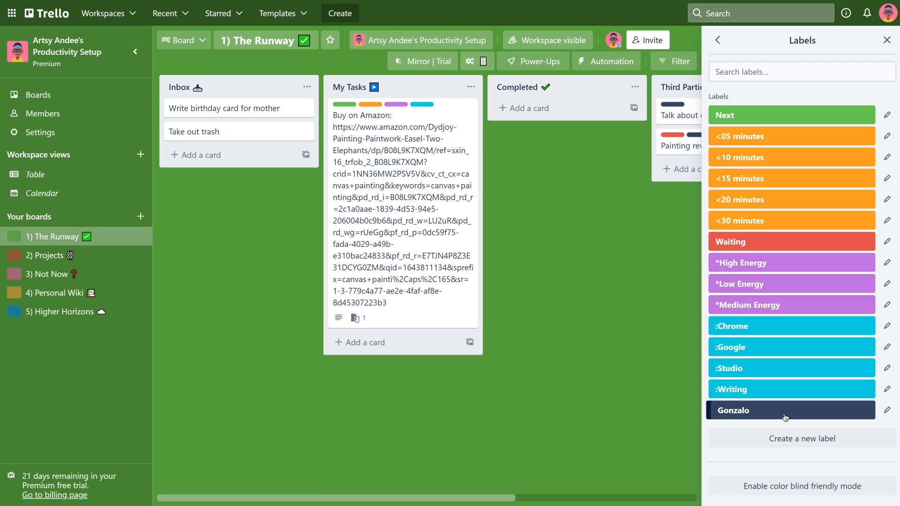
{"action": "left_click", "coordinate": [766, 442]}
{"action": "type", "text": ":Context"}
{"action": "left_click", "coordinate": [764, 347]}
{"action": "left_click", "coordinate": [752, 410]}
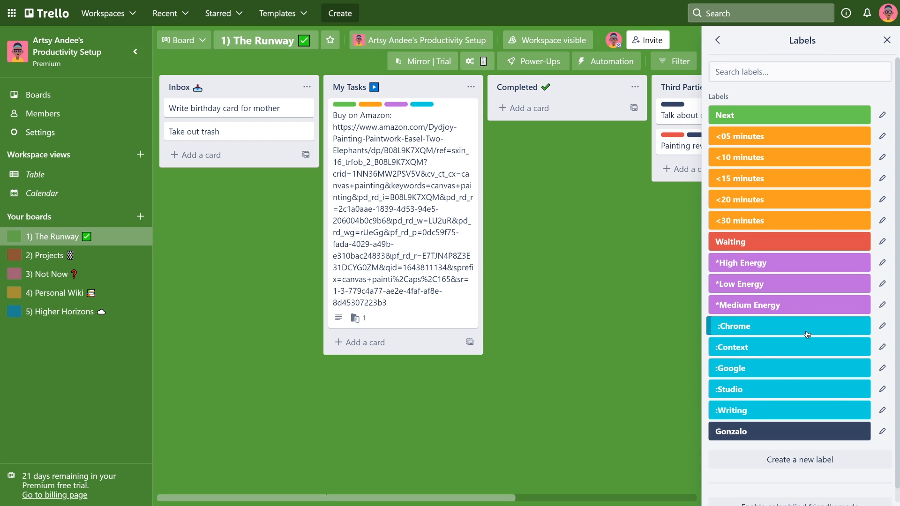
- Examine the complete label list of the "2) Projects" board and view the lists on the "3) Not Now" board
{"action": "left_click", "coordinate": [31, 258]}
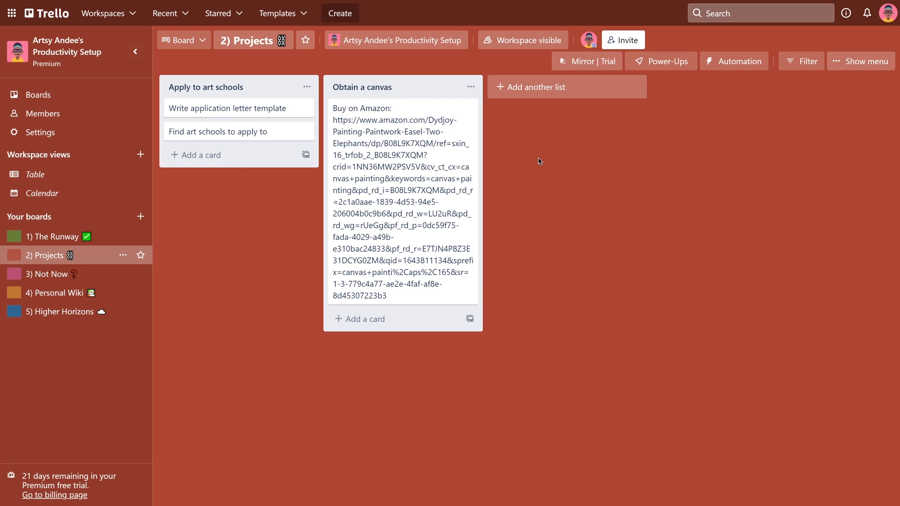
{"action": "left_click", "coordinate": [859, 61]}
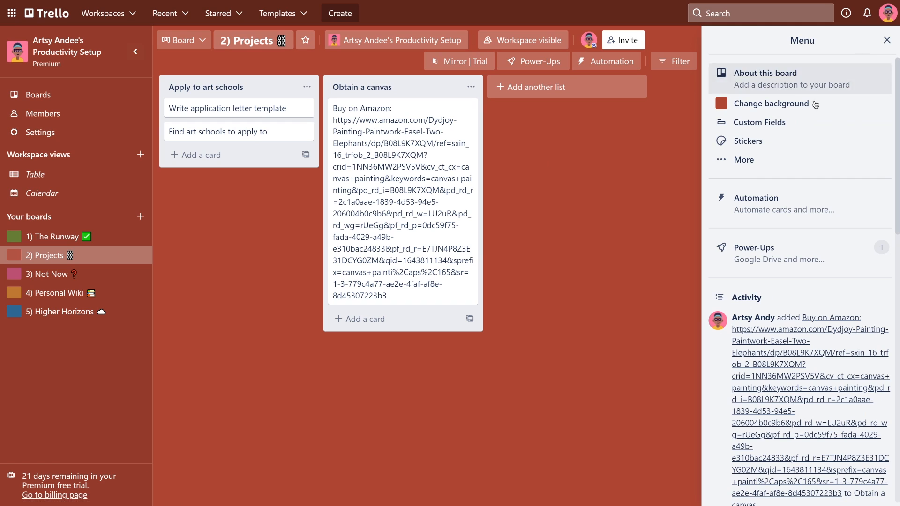
{"action": "left_click", "coordinate": [743, 159]}
{"action": "left_click", "coordinate": [761, 93]}
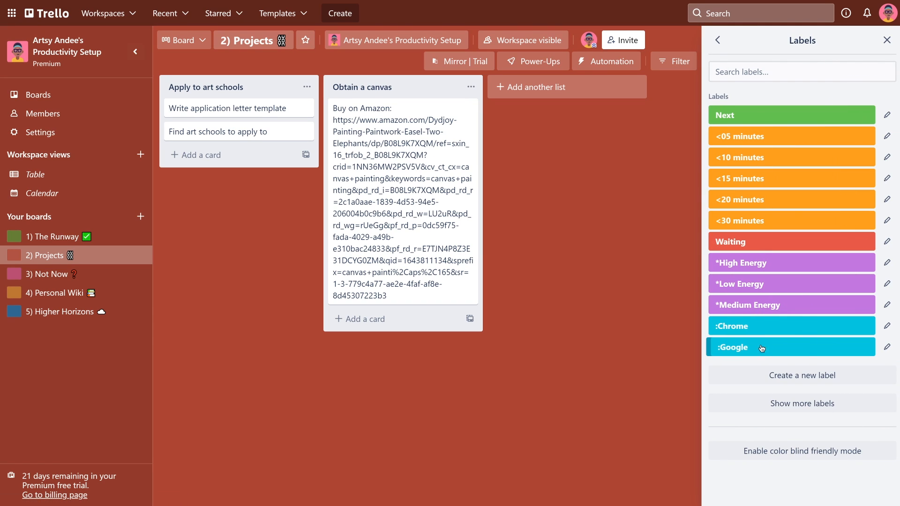
{"action": "left_click", "coordinate": [787, 406]}
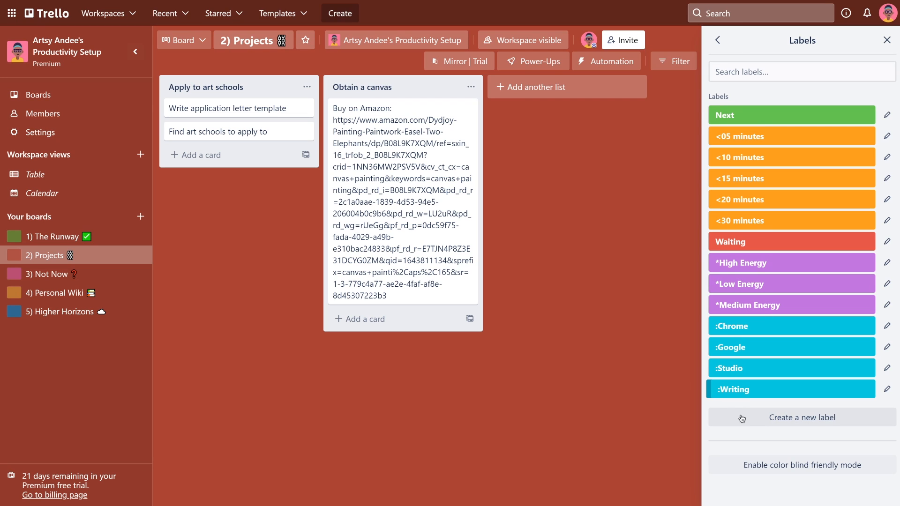
{"action": "left_click", "coordinate": [84, 275]}
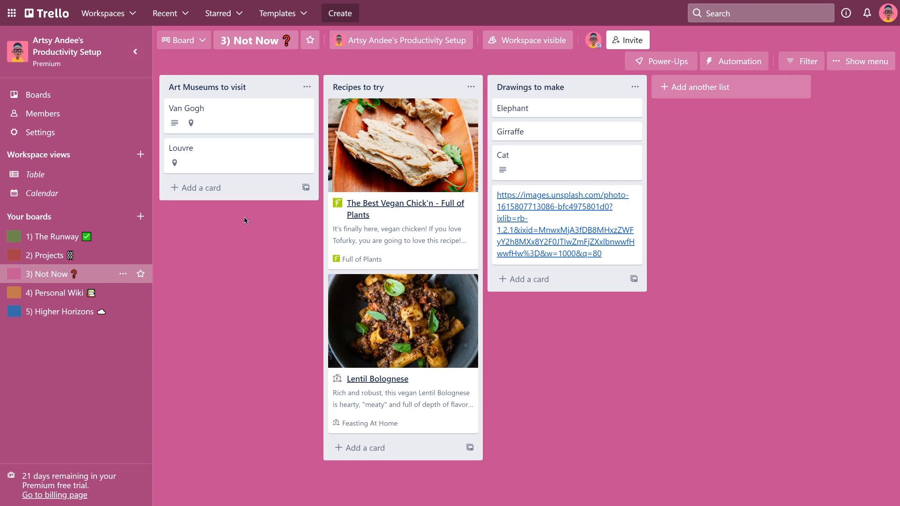
- Add a list named "Another Category" to the "4) Personal Wiki" board
{"action": "left_click", "coordinate": [66, 293]}
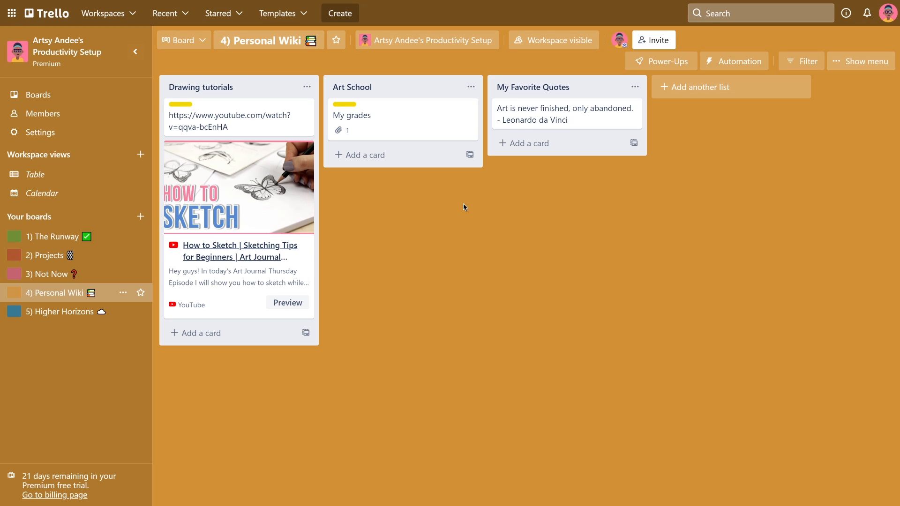
{"action": "left_click", "coordinate": [690, 89]}
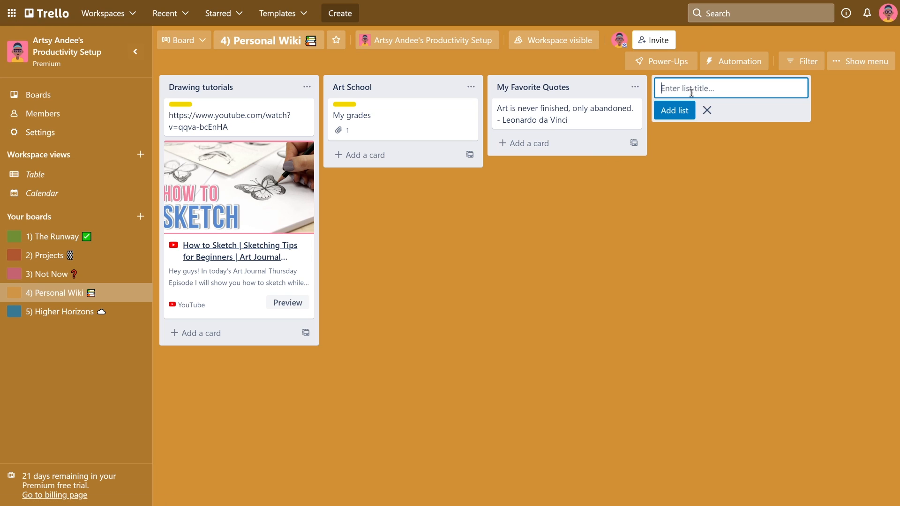
{"action": "type", "text": "Another Category"}
{"action": "key", "text": "Return"}
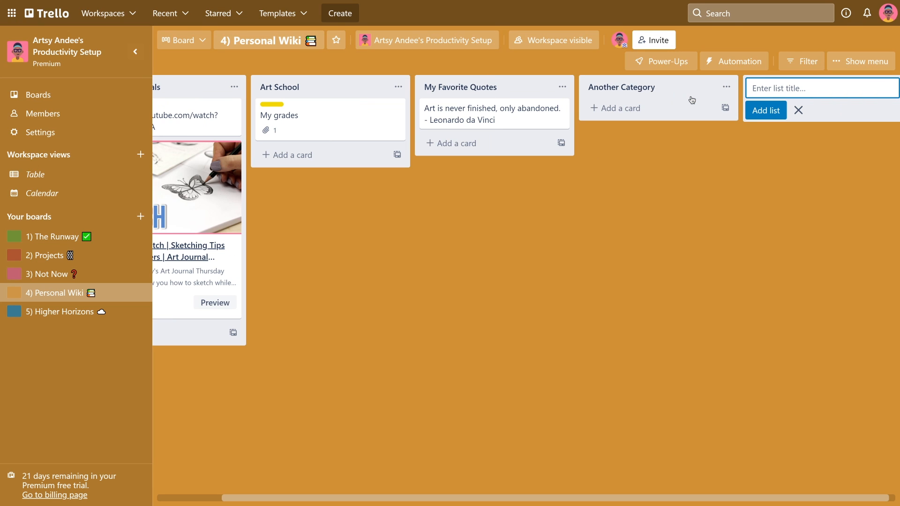
{"action": "left_click", "coordinate": [798, 110]}
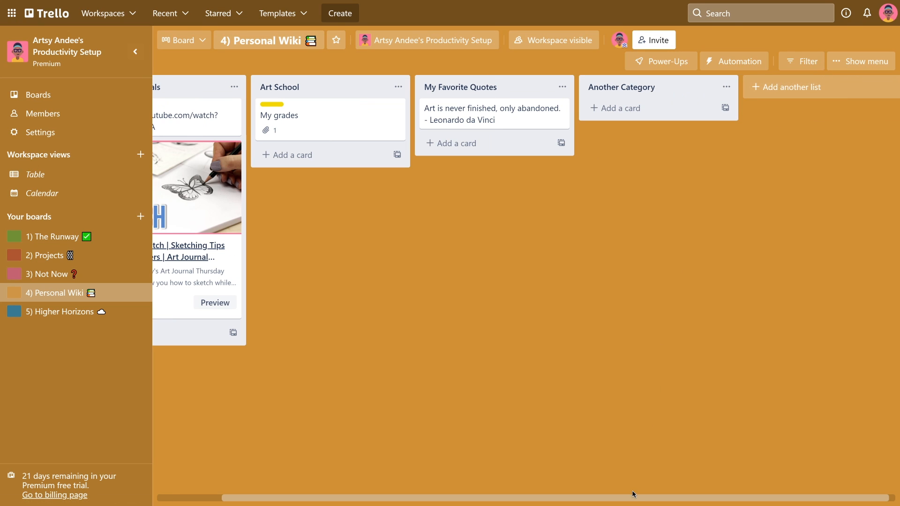
{"action": "left_click_drag", "start_coordinate": [621, 499], "coordinate": [533, 504]}
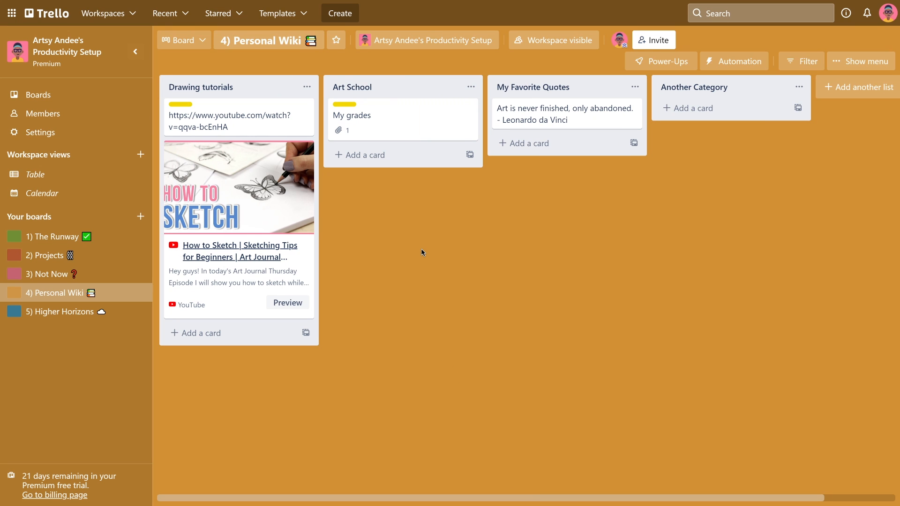
- Inspect the YouTube link card in the Drawing tutorials list and view the Personal Wiki board's labels
{"action": "left_click", "coordinate": [237, 118]}
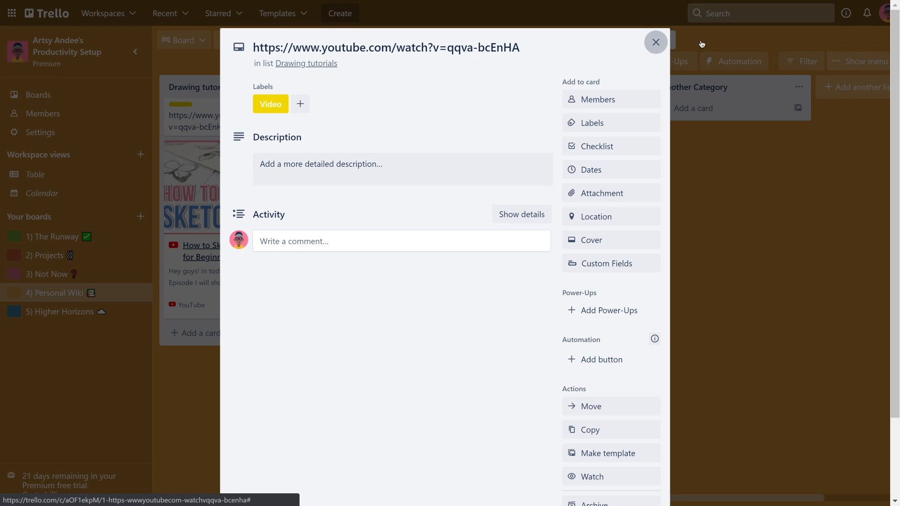
{"action": "left_click", "coordinate": [656, 42]}
{"action": "left_click", "coordinate": [857, 61]}
{"action": "left_click", "coordinate": [746, 159]}
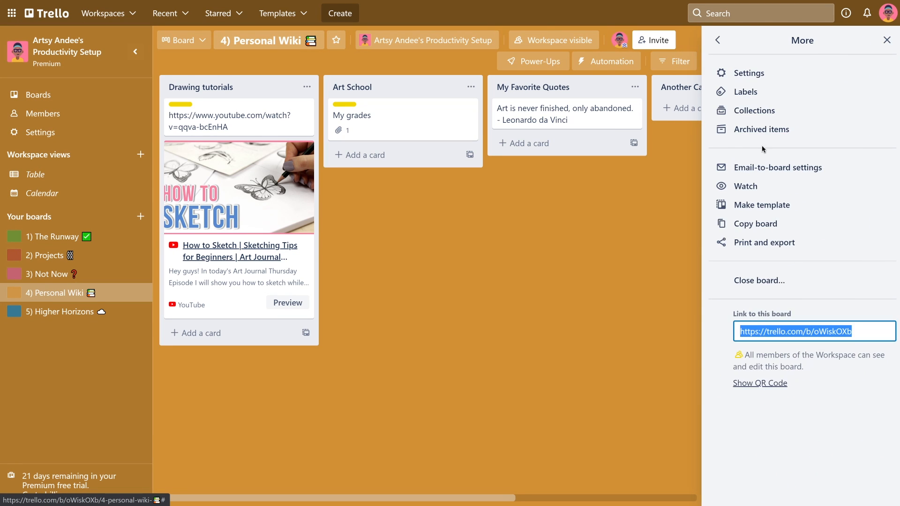
{"action": "left_click", "coordinate": [772, 95]}
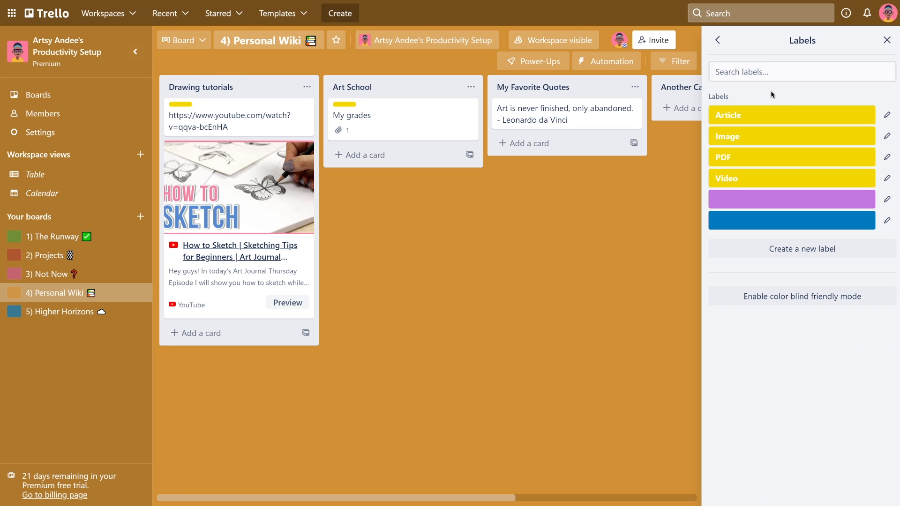
- On the "5) Higher Horizons" board, add the line "- Add anything to the description like this" to the "Service employee at Starbucks" card's description
{"action": "left_click", "coordinate": [53, 312]}
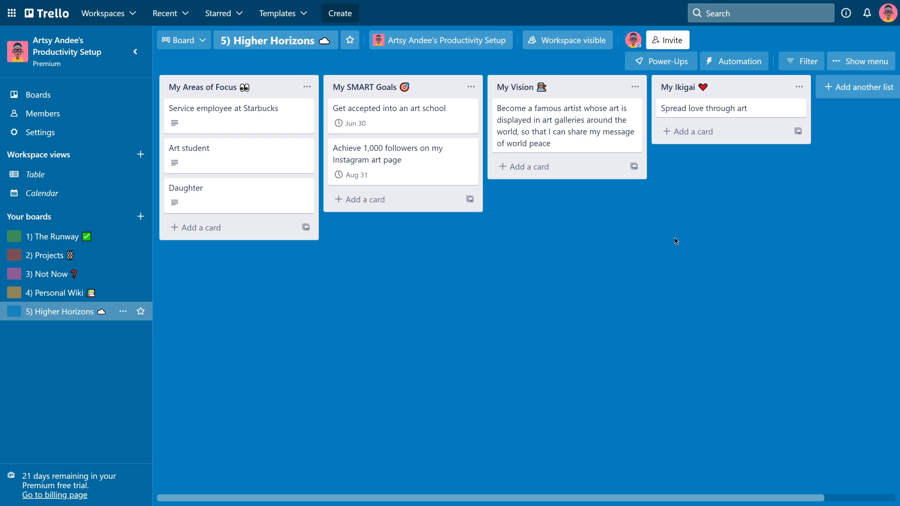
{"action": "left_click", "coordinate": [242, 123]}
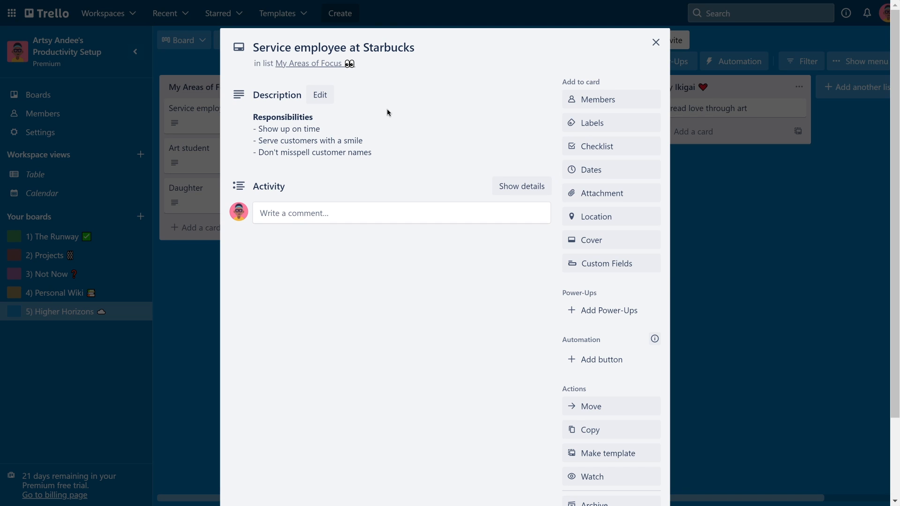
{"action": "left_click", "coordinate": [322, 96]}
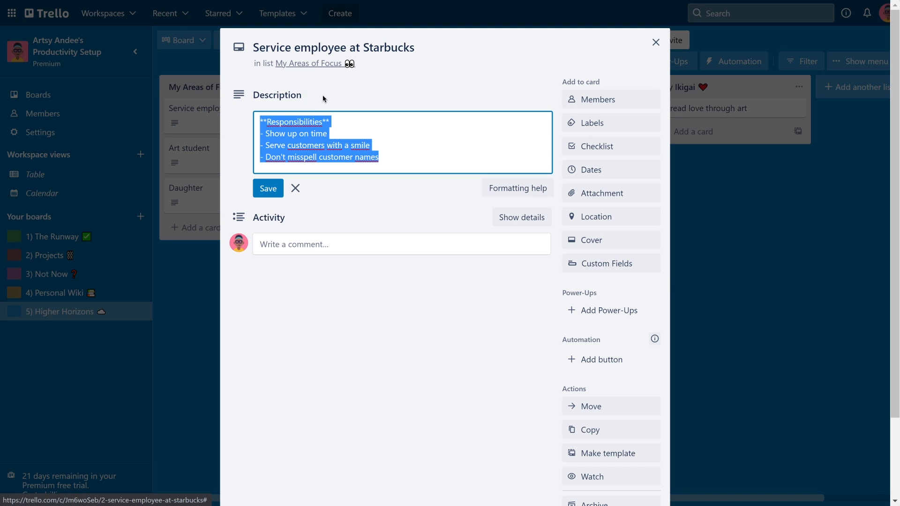
{"action": "left_click", "coordinate": [397, 155]}
{"action": "key", "text": "Return"}
{"action": "type", "text": "- Add anything to "}
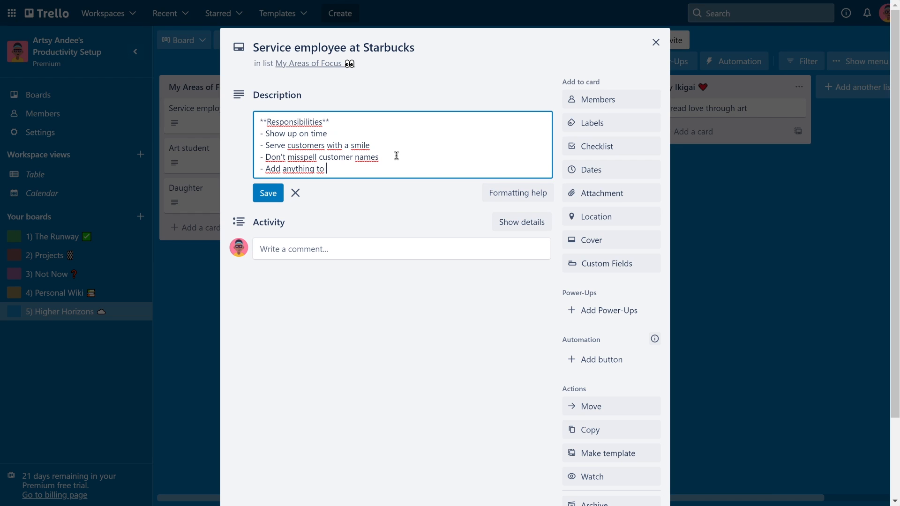
{"action": "type", "text": "the description ik"}
{"action": "type", "text": "ike this"}
{"action": "key", "text": "Return"}
{"action": "left_click", "coordinate": [269, 206]}
{"action": "left_click", "coordinate": [656, 42]}
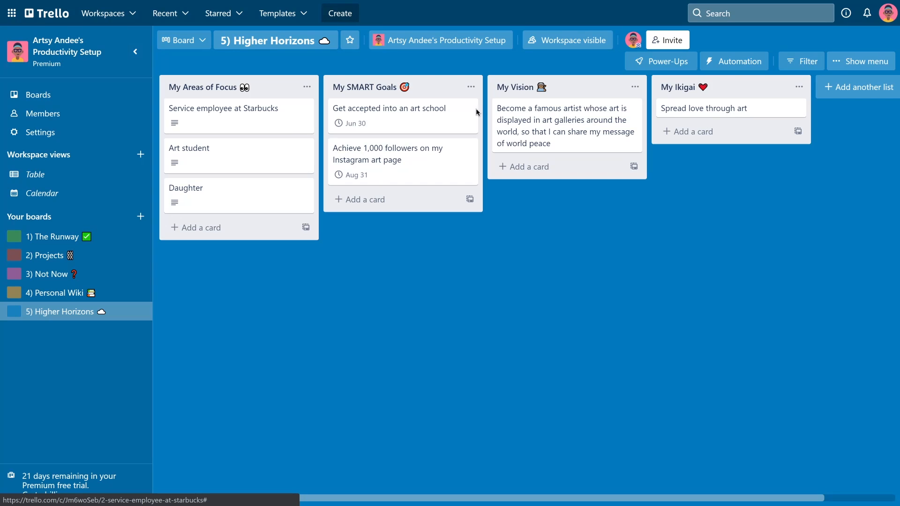
- Inspect the due dates on the "Get accepted into an art school" and "Achieve 1,000 followers on my Instagram art page" cards
{"action": "left_click", "coordinate": [396, 123]}
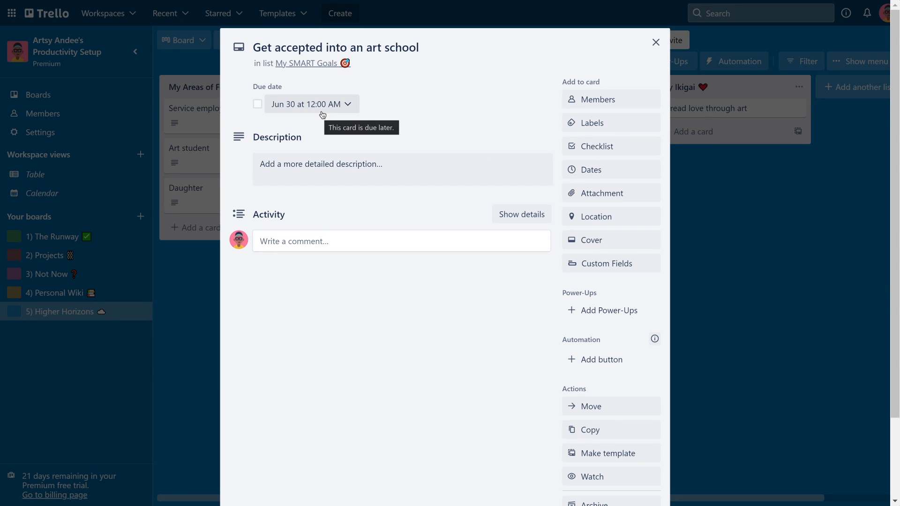
{"action": "left_click", "coordinate": [656, 43]}
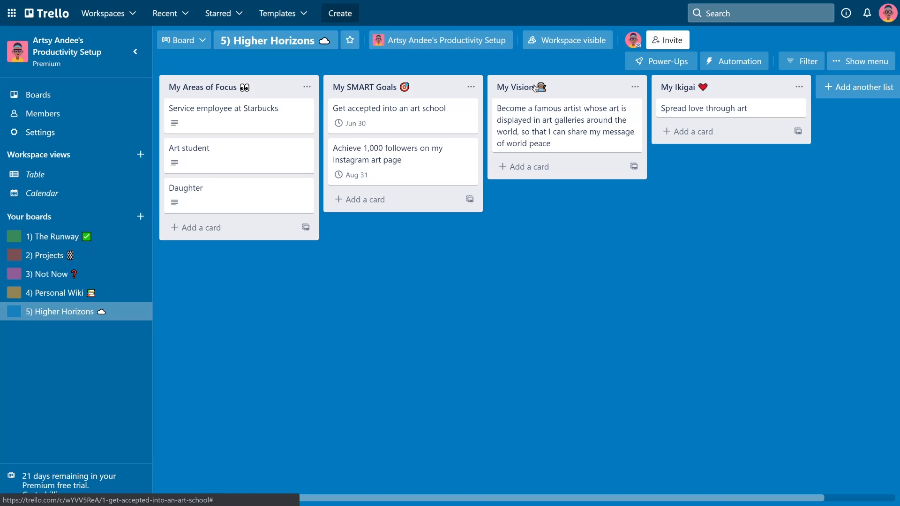
{"action": "left_click", "coordinate": [407, 165]}
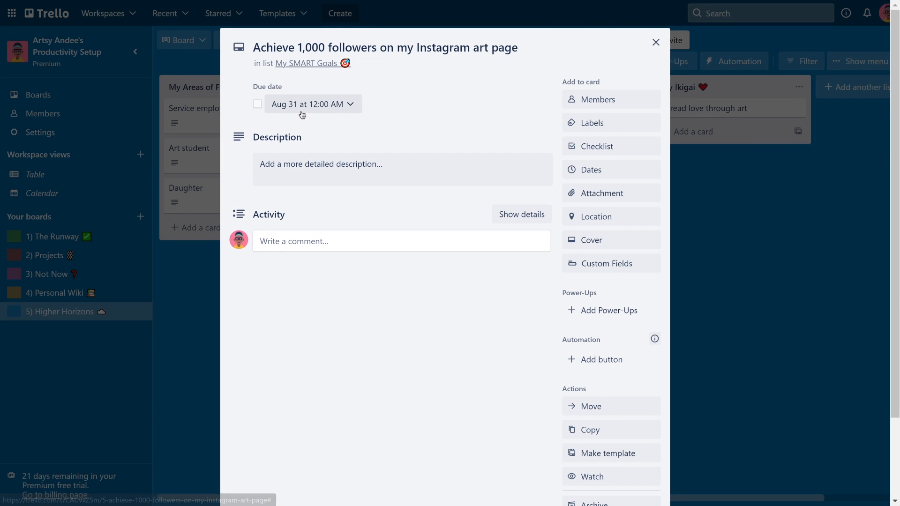
{"action": "left_click", "coordinate": [655, 42]}
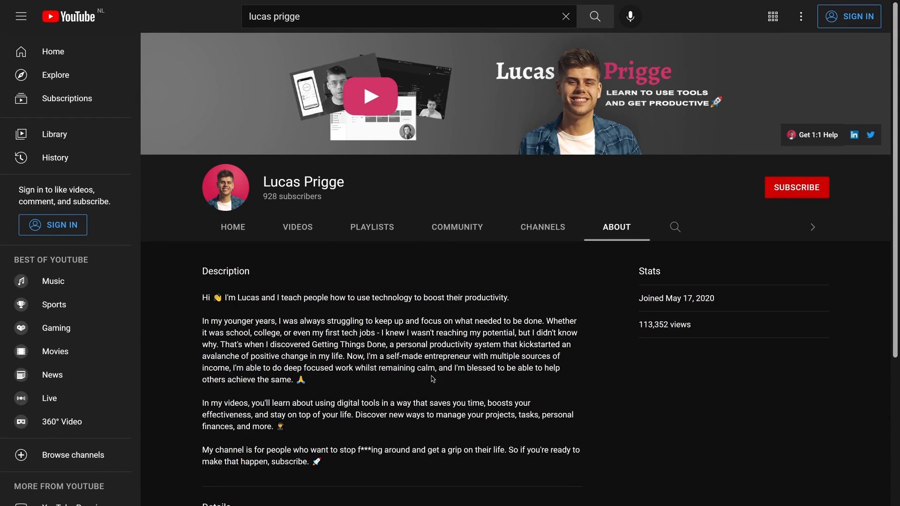
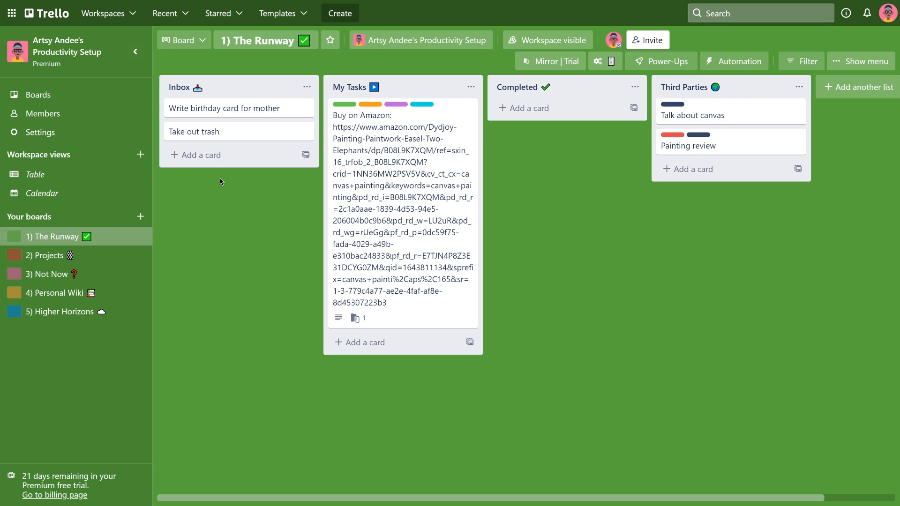
- Add a card named "My task" to the Inbox list of the "1) The Runway" board
{"action": "left_click", "coordinate": [208, 156]}
{"action": "type", "text": "My task"}
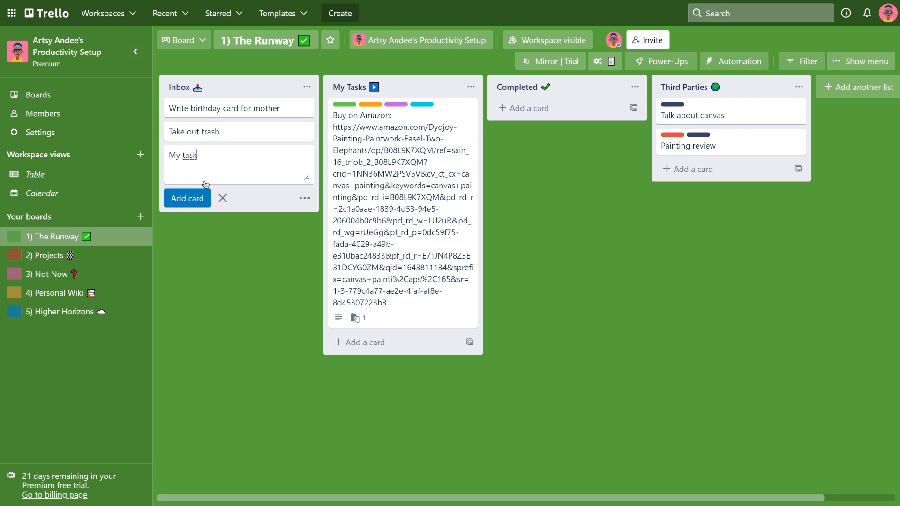
{"action": "left_click", "coordinate": [202, 195]}
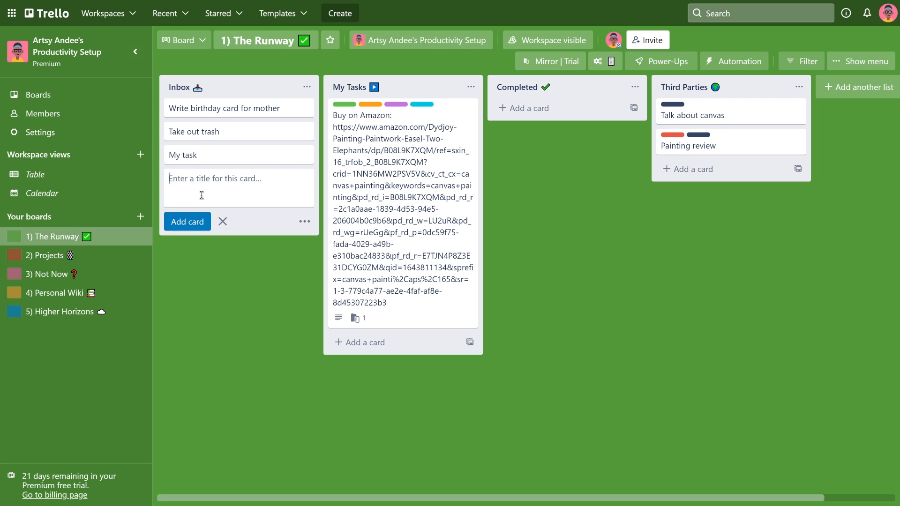
{"action": "left_click", "coordinate": [222, 221]}
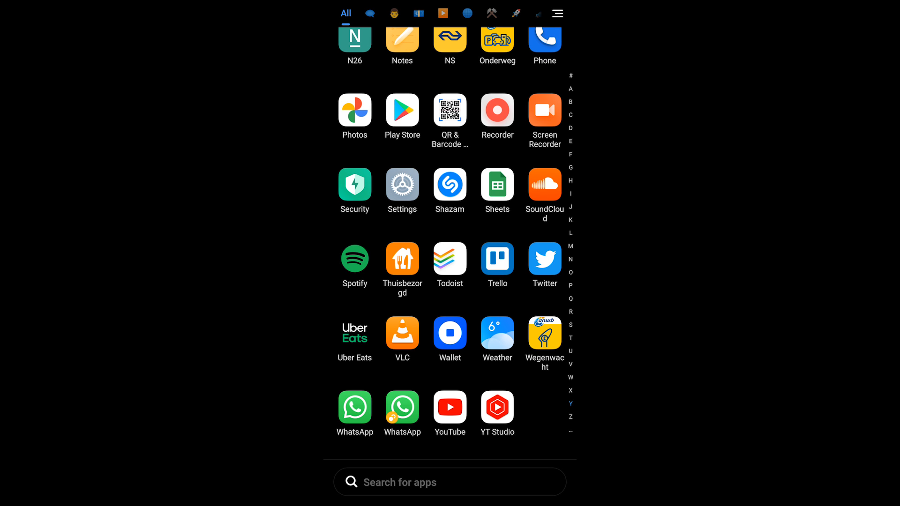
- Switch to the Trello mobile app and add a card named "Test" to the Inbox list of "1) The Runway"
{"action": "left_click", "coordinate": [498, 258]}
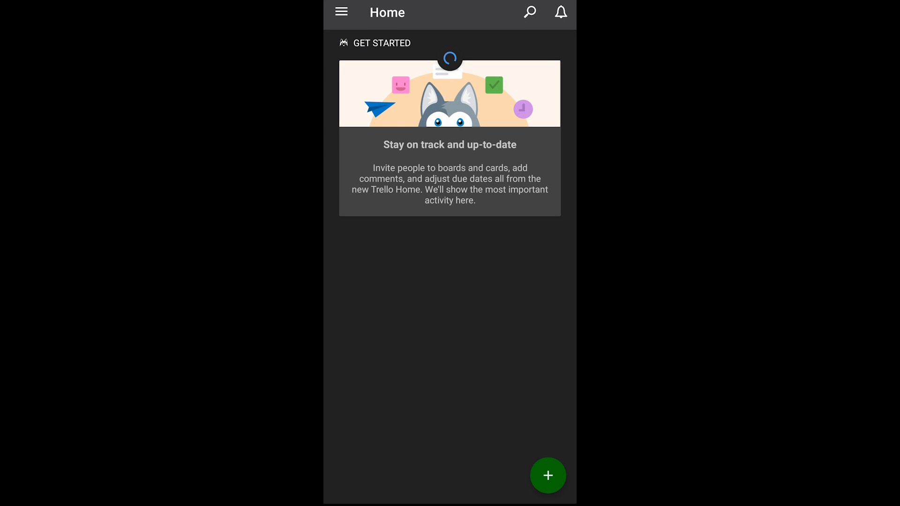
{"action": "left_click", "coordinate": [548, 475]}
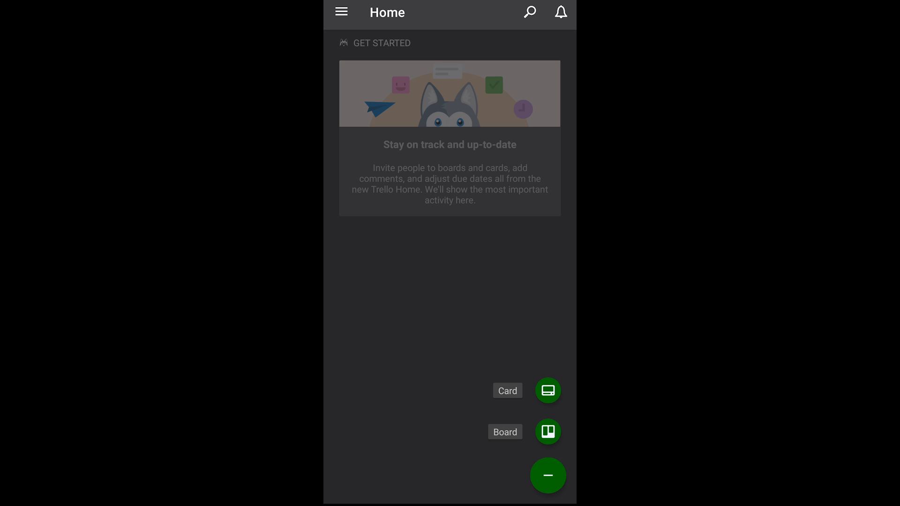
{"action": "left_click", "coordinate": [548, 391]}
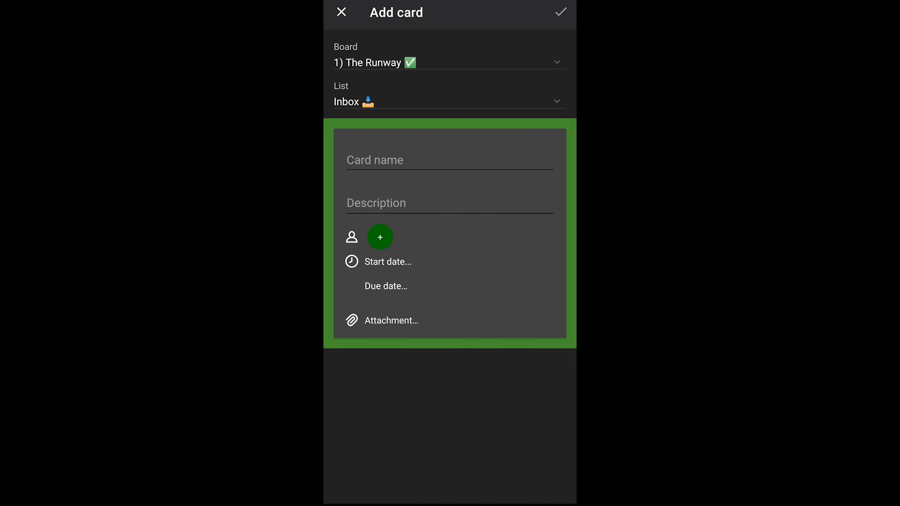
{"action": "left_click", "coordinate": [450, 160]}
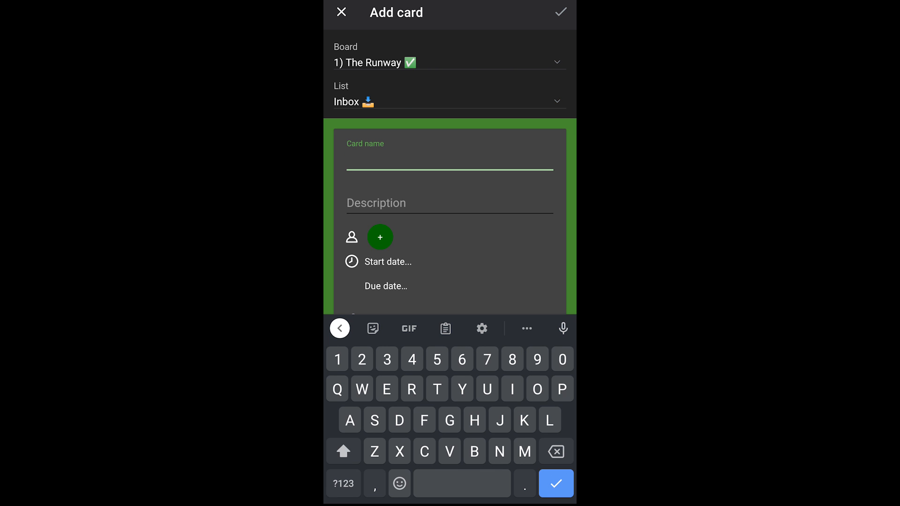
{"action": "type", "text": "Test"}
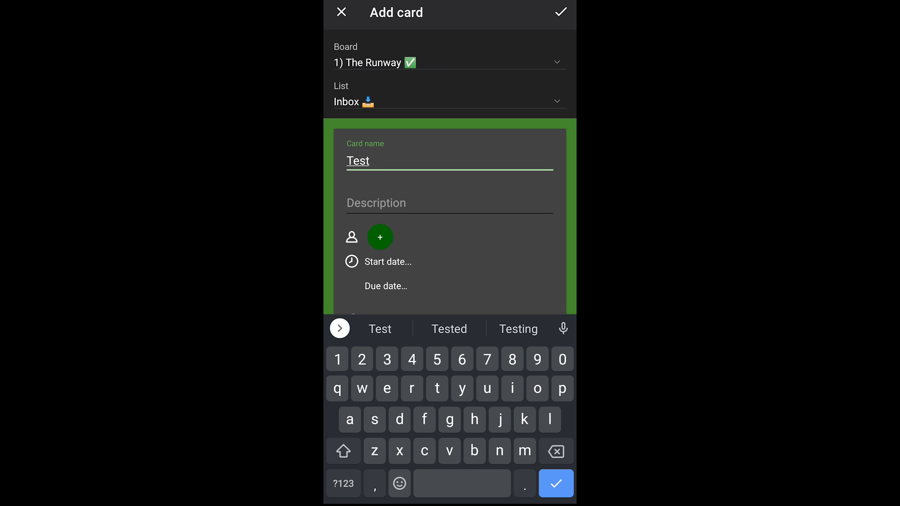
{"action": "left_click", "coordinate": [561, 11]}
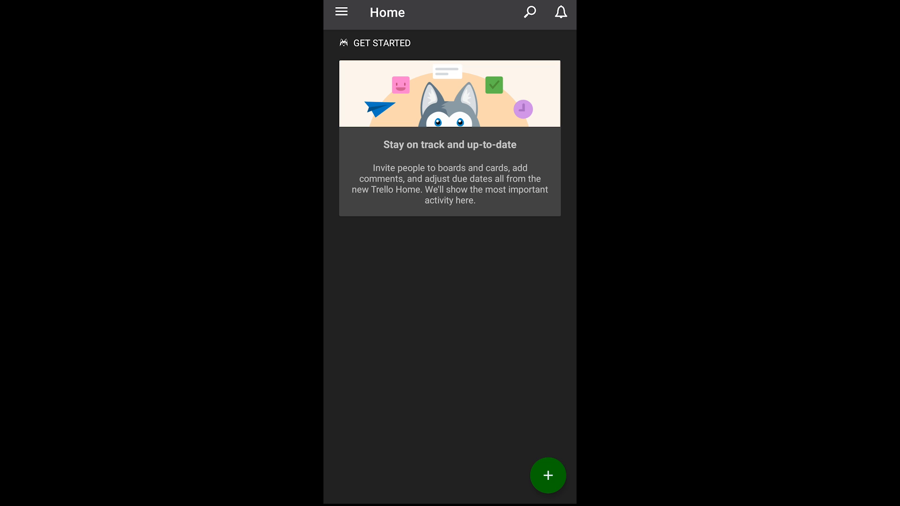
- View the mobile app's card creation option and start a card from the home screen's Add card widget
{"action": "left_click", "coordinate": [548, 476]}
{"action": "left_click", "coordinate": [548, 390]}
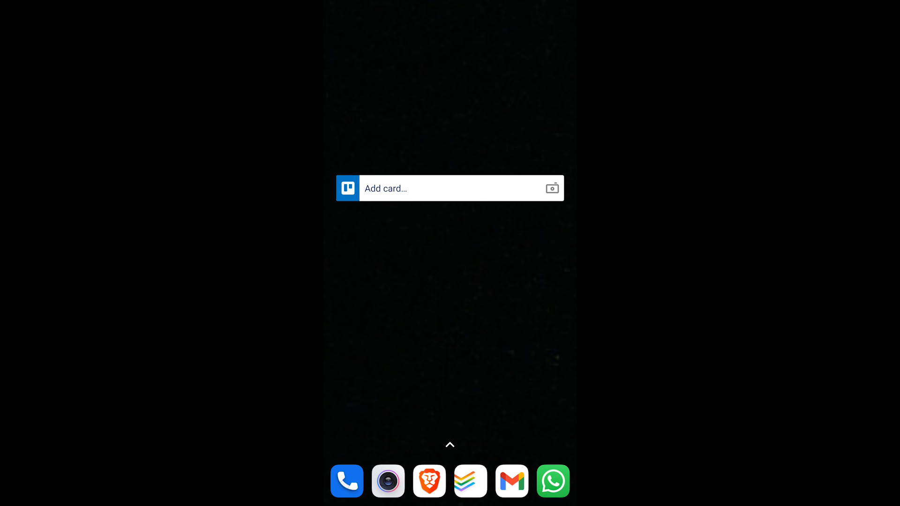
{"action": "left_click", "coordinate": [422, 188]}
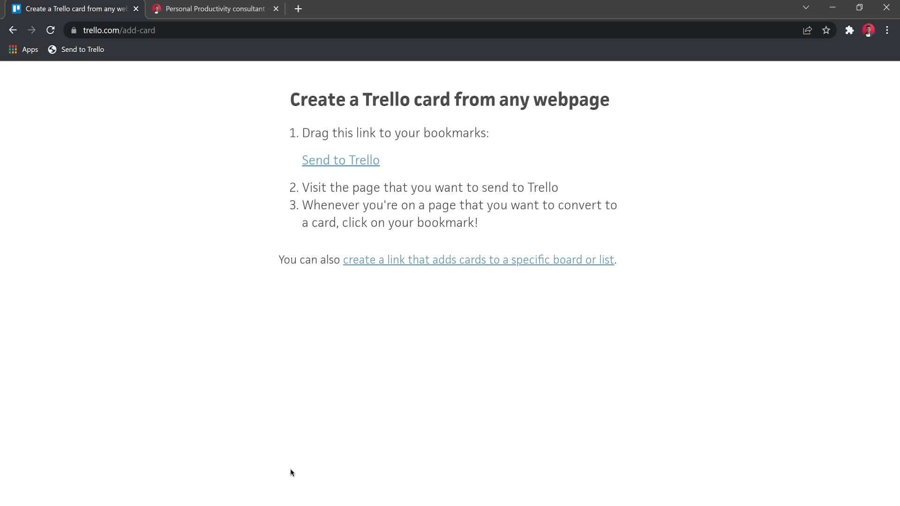
- In the desktop browser, bookmark the Send to Trello link and use it to send the Personal Productivity consultant webpage to the Inbox list
{"action": "left_click", "coordinate": [167, 30]}
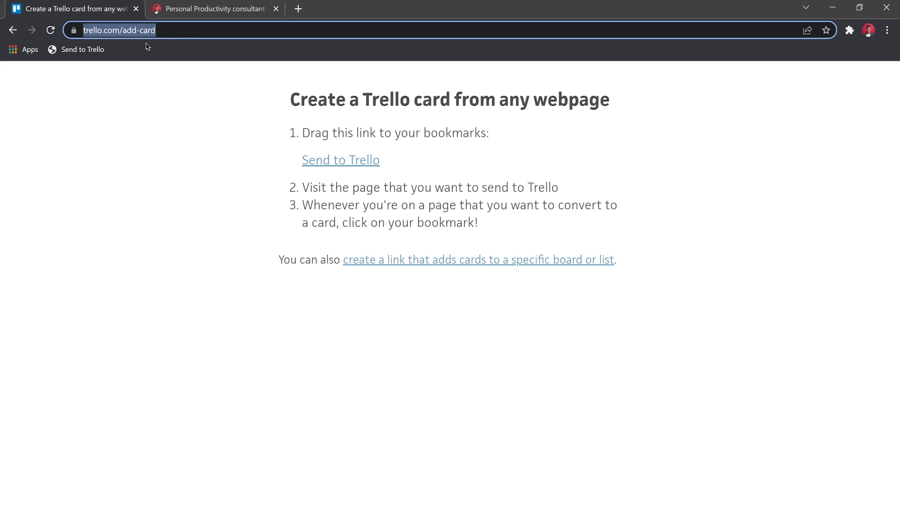
{"action": "left_click_drag", "start_coordinate": [345, 162], "coordinate": [132, 51]}
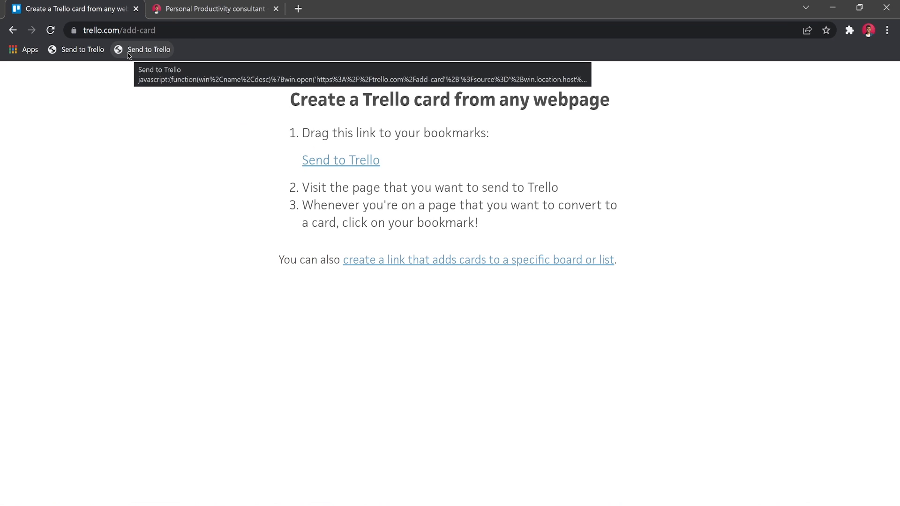
{"action": "left_click", "coordinate": [197, 9]}
{"action": "left_click", "coordinate": [163, 50]}
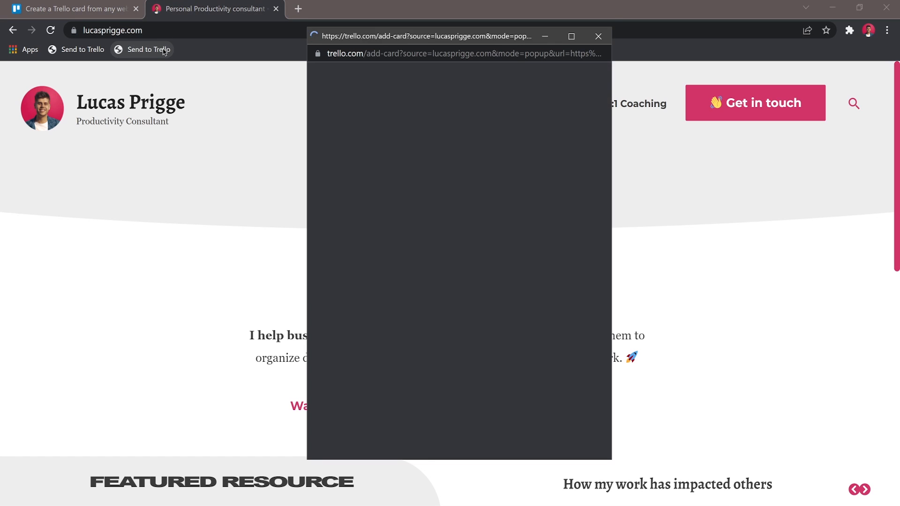
{"action": "left_click", "coordinate": [424, 265]}
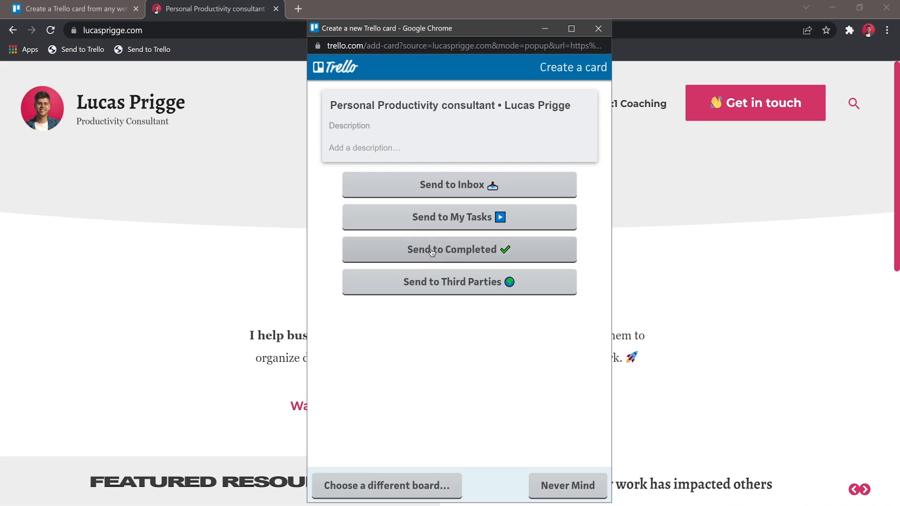
{"action": "left_click", "coordinate": [432, 253]}
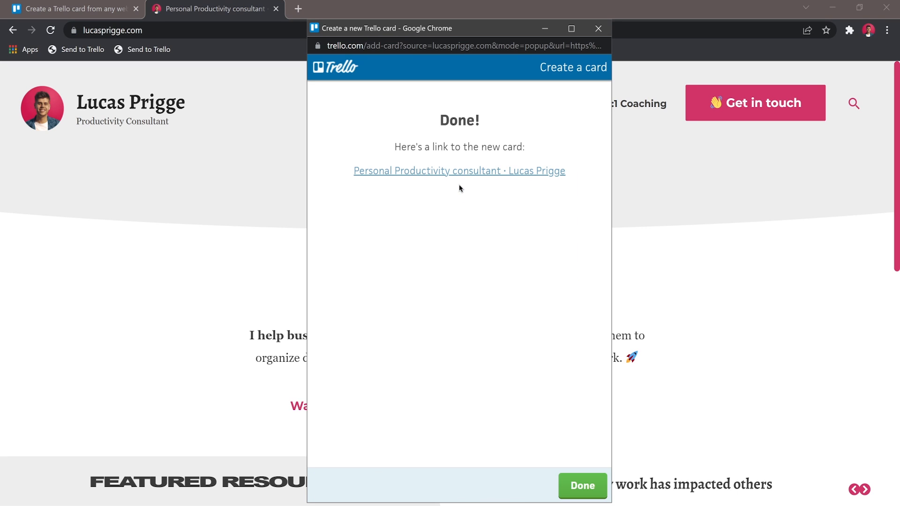
{"action": "left_click", "coordinate": [418, 176]}
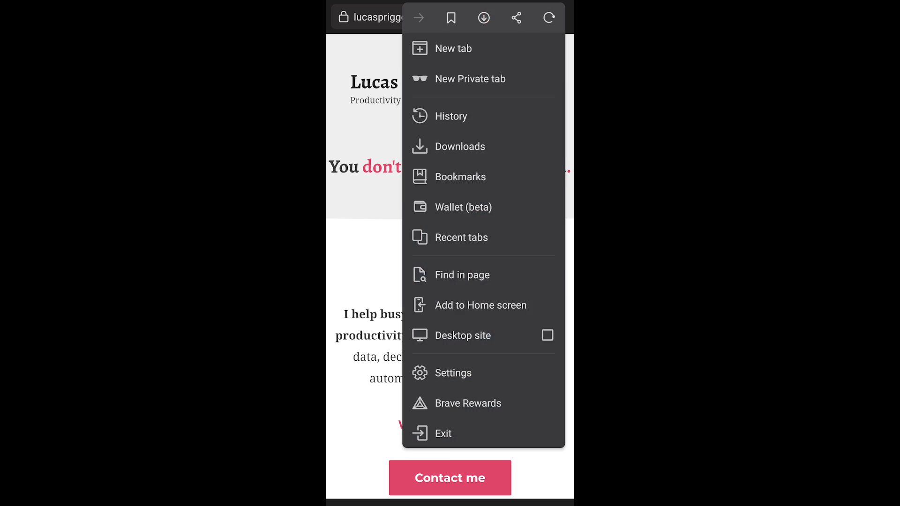
- In the mobile browser, share the Personal Productivity consultant page to Trello as a card in the Inbox list of "1) The Runway"
{"action": "scroll", "coordinate": [451, 389], "scroll_direction": "right", "scroll_amount": 4}
{"action": "left_click", "coordinate": [541, 380]}
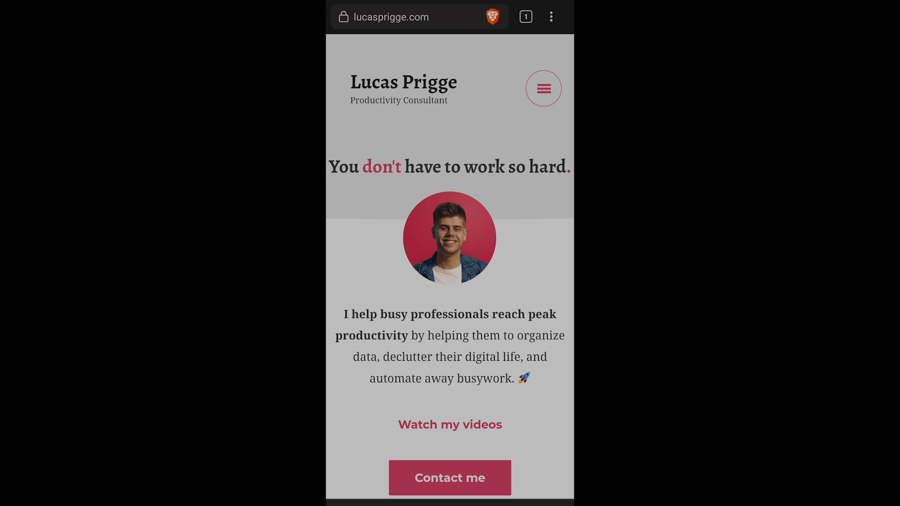
{"action": "scroll", "coordinate": [451, 384], "scroll_direction": "right", "scroll_amount": 3}
{"action": "scroll", "coordinate": [450, 384], "scroll_direction": "right", "scroll_amount": 3}
{"action": "left_click", "coordinate": [536, 371]}
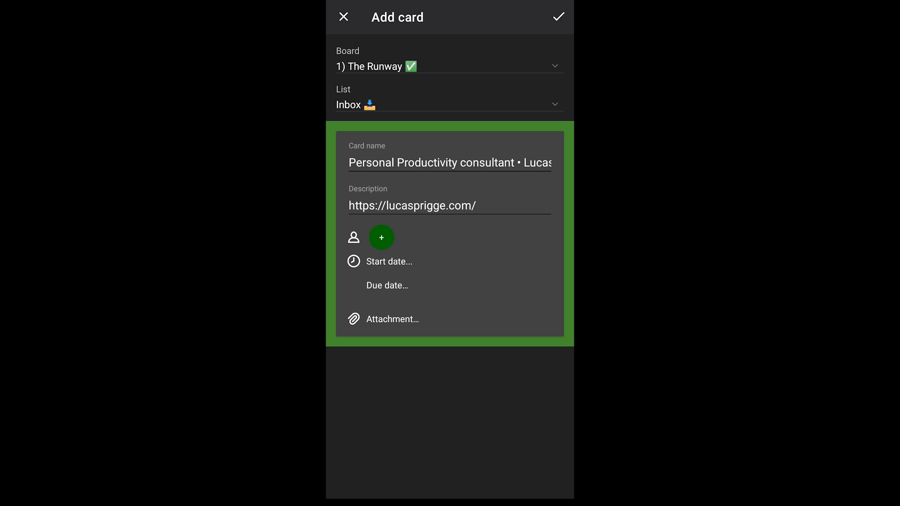
{"action": "key", "text": "Escape"}
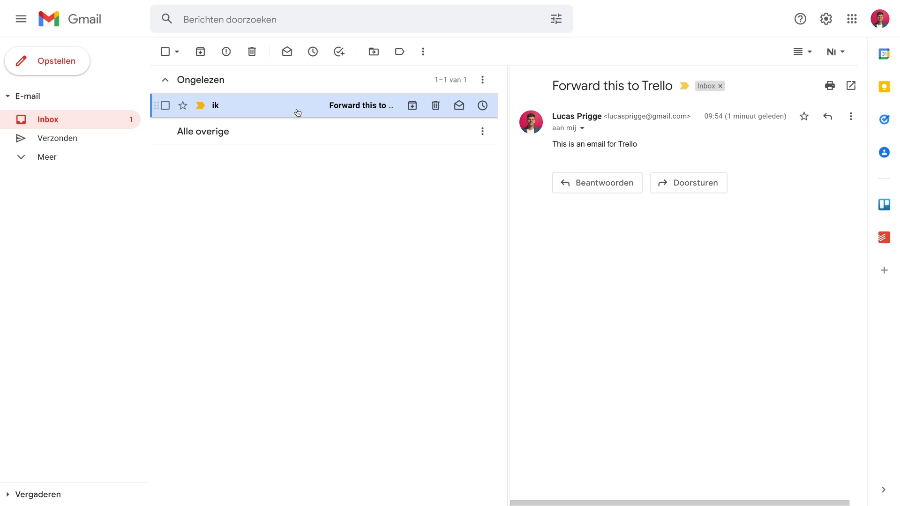
- In Gmail, add the "Forward this to Trello" email as a card to the Inbox list of "1) The Runway" with the Trello add-on
{"action": "left_click", "coordinate": [884, 205]}
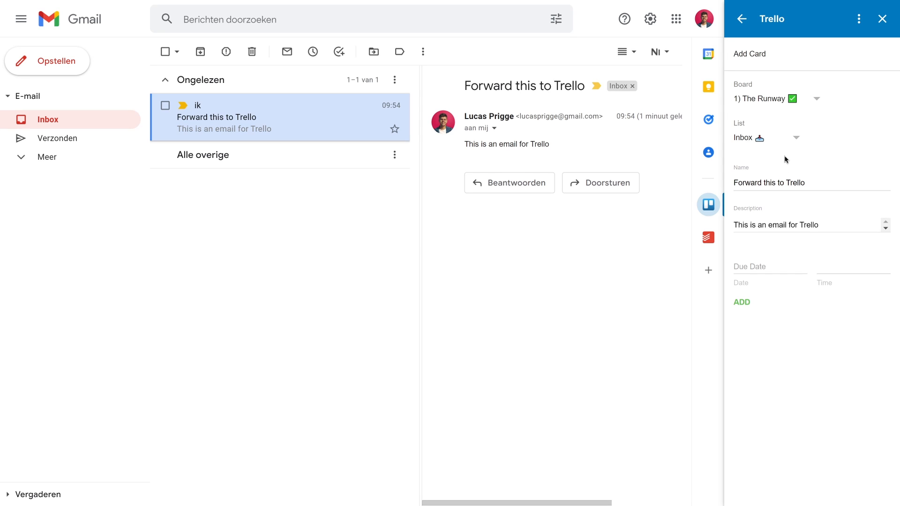
{"action": "left_click", "coordinate": [750, 308]}
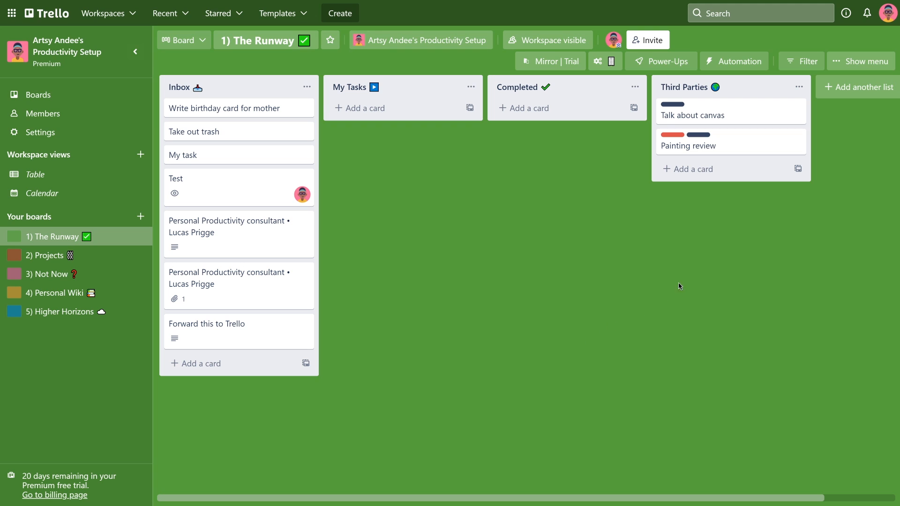
- On the "1) The Runway" board in Trello, review the email-to-board settings, including the board's email address and target list
{"action": "left_click", "coordinate": [871, 66]}
{"action": "left_click", "coordinate": [744, 159]}
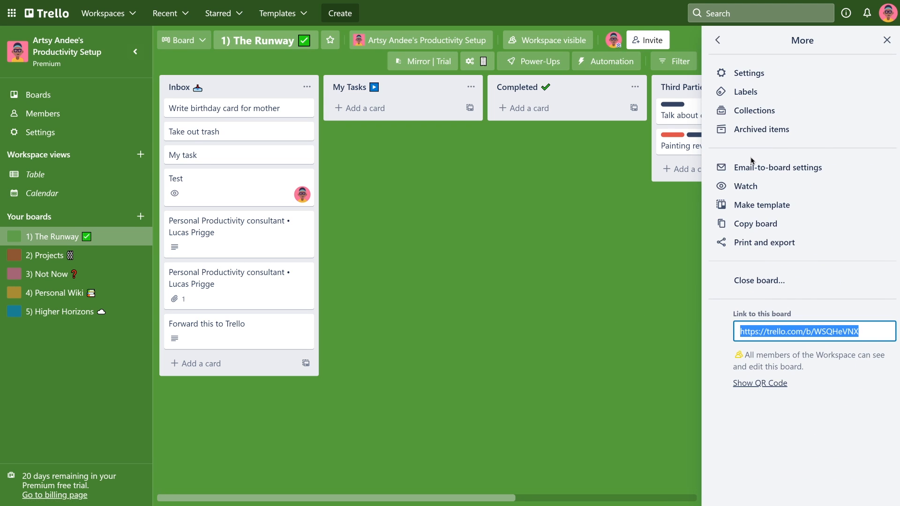
{"action": "left_click", "coordinate": [752, 167]}
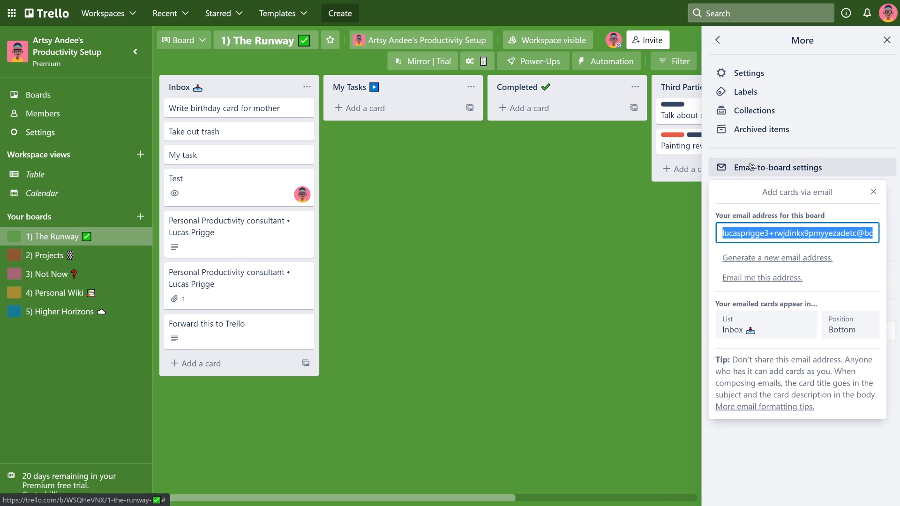
{"action": "left_click", "coordinate": [727, 234]}
{"action": "left_click_drag", "start_coordinate": [724, 235], "coordinate": [894, 229]}
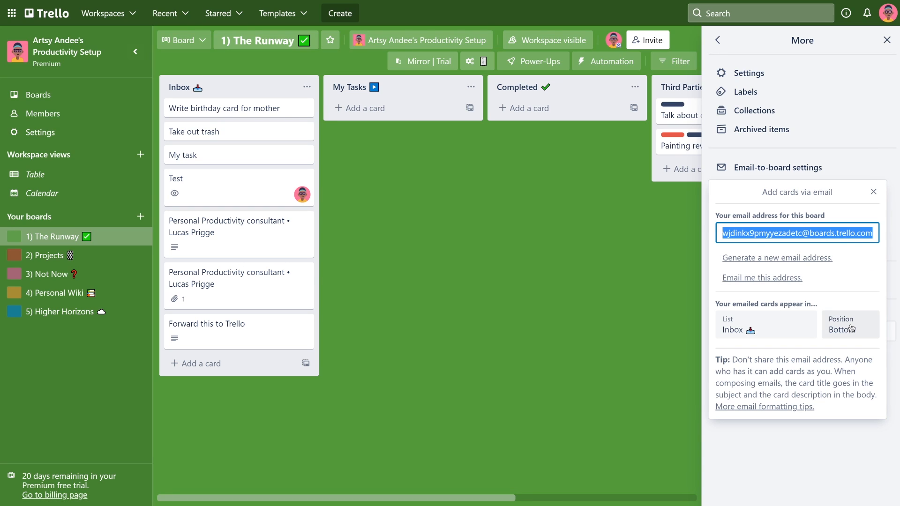
{"action": "left_click", "coordinate": [873, 191]}
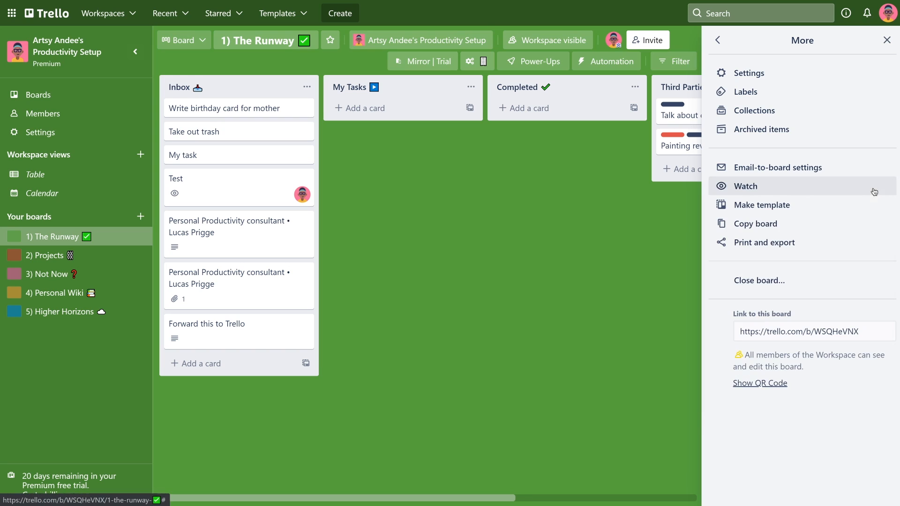
{"action": "left_click", "coordinate": [887, 40]}
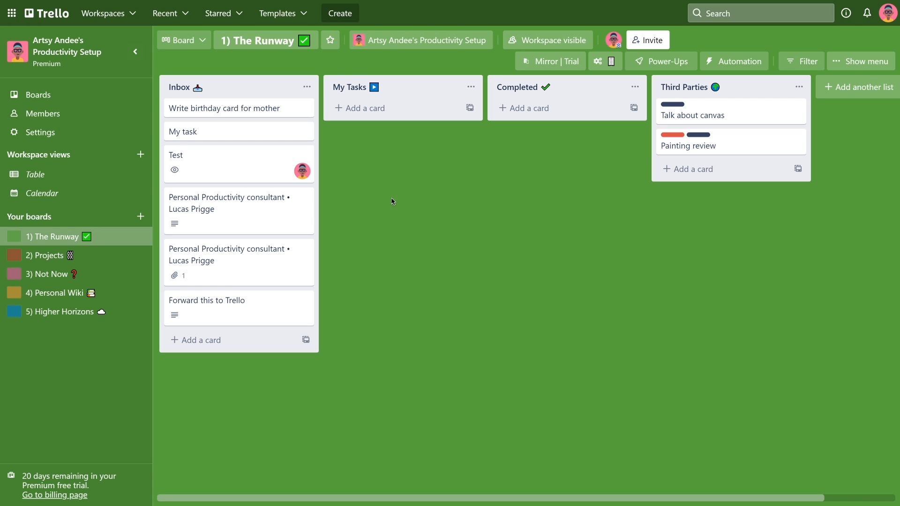
- Rename the "My task" card in the Inbox list to "Take out trash" and move it to the My Tasks list
{"action": "left_click", "coordinate": [309, 133]}
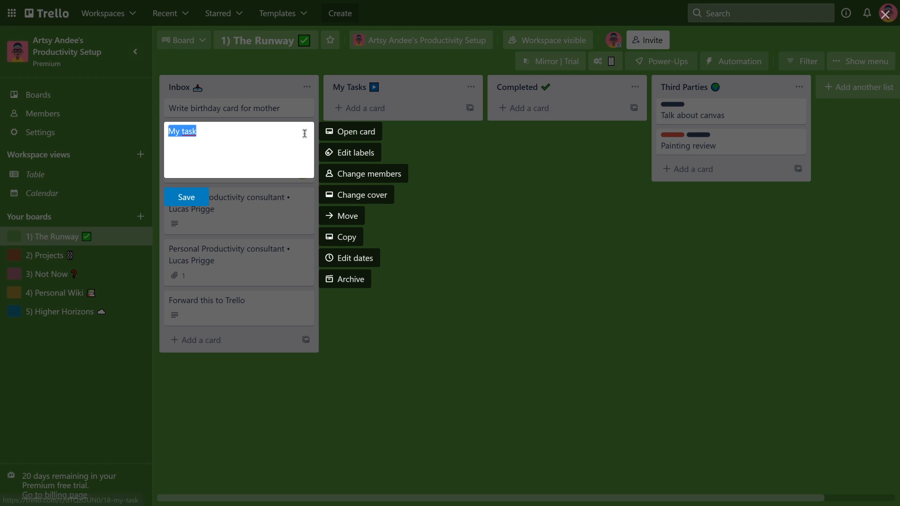
{"action": "type", "text": "Take out trash"}
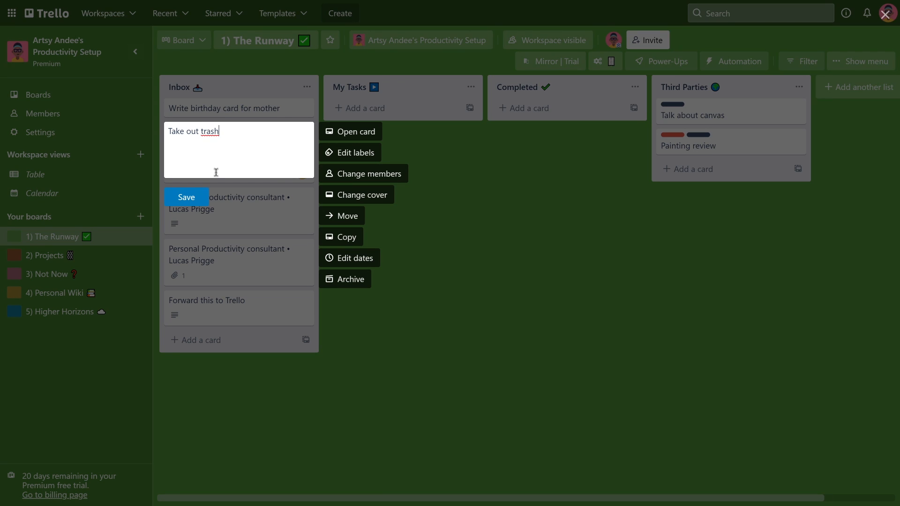
{"action": "left_click", "coordinate": [186, 196]}
{"action": "left_click_drag", "start_coordinate": [241, 127], "coordinate": [397, 108]}
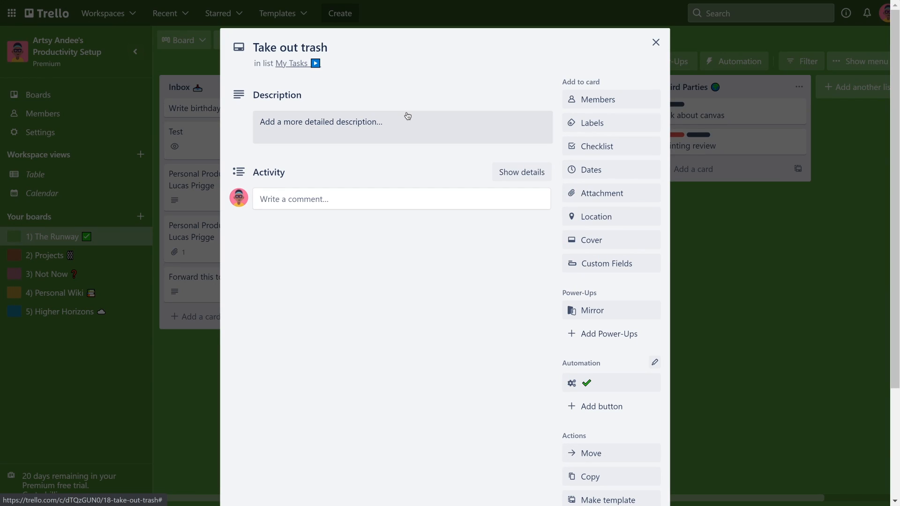
- Add the labels Next, <10 minutes, *Low Energy and :Studio to the "Take out trash" card, and close the card
{"action": "left_click", "coordinate": [584, 127]}
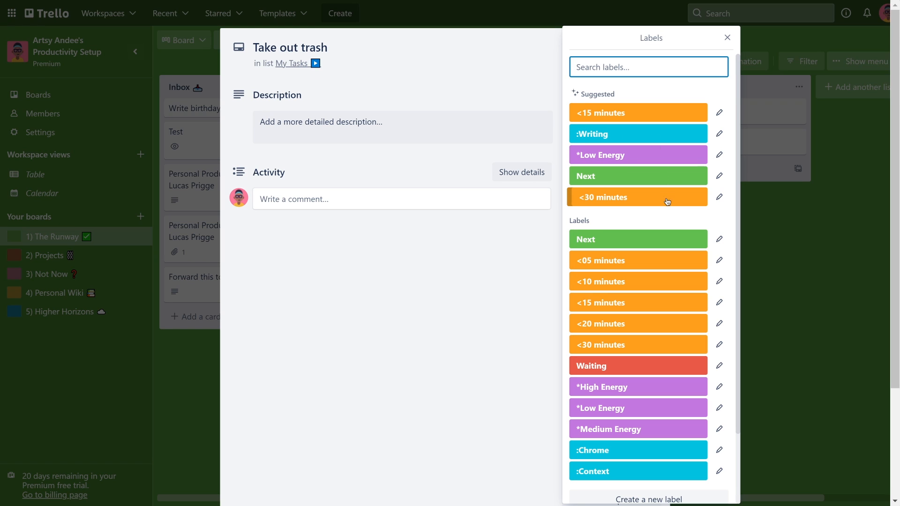
{"action": "left_click", "coordinate": [666, 237]}
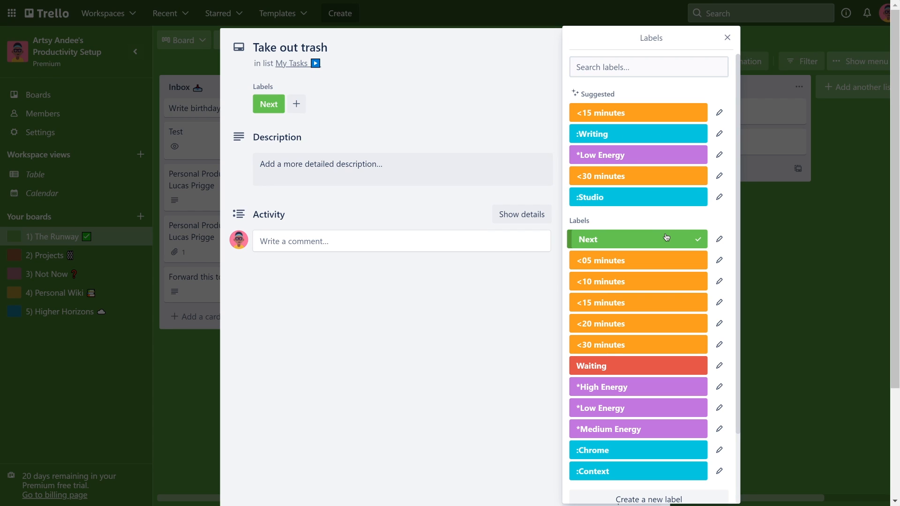
{"action": "left_click", "coordinate": [651, 282]}
{"action": "scroll", "coordinate": [654, 286], "scroll_direction": "down", "scroll_amount": 1}
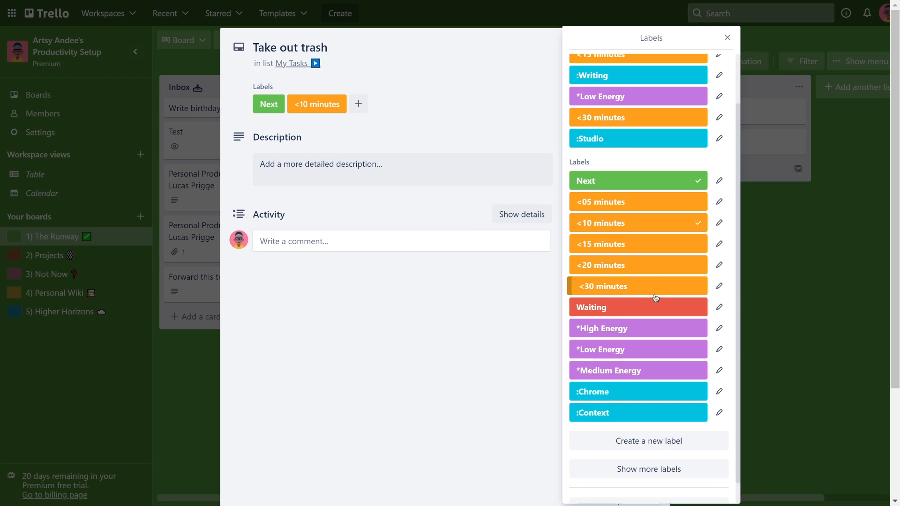
{"action": "left_click", "coordinate": [637, 350]}
{"action": "left_click", "coordinate": [648, 470]}
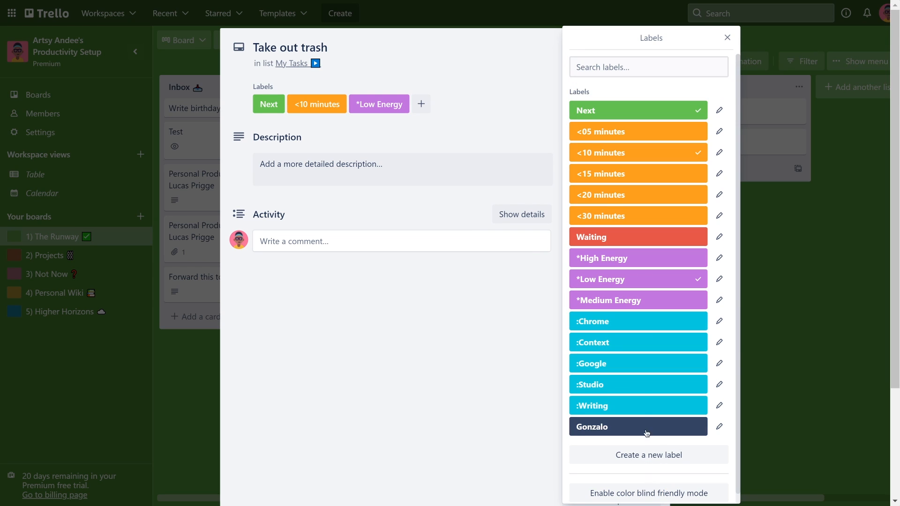
{"action": "left_click", "coordinate": [644, 386]}
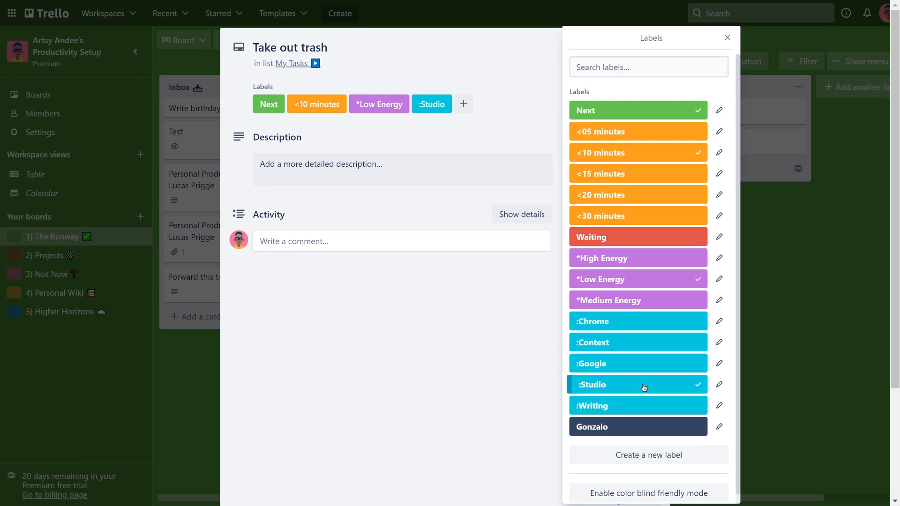
{"action": "left_click", "coordinate": [728, 38]}
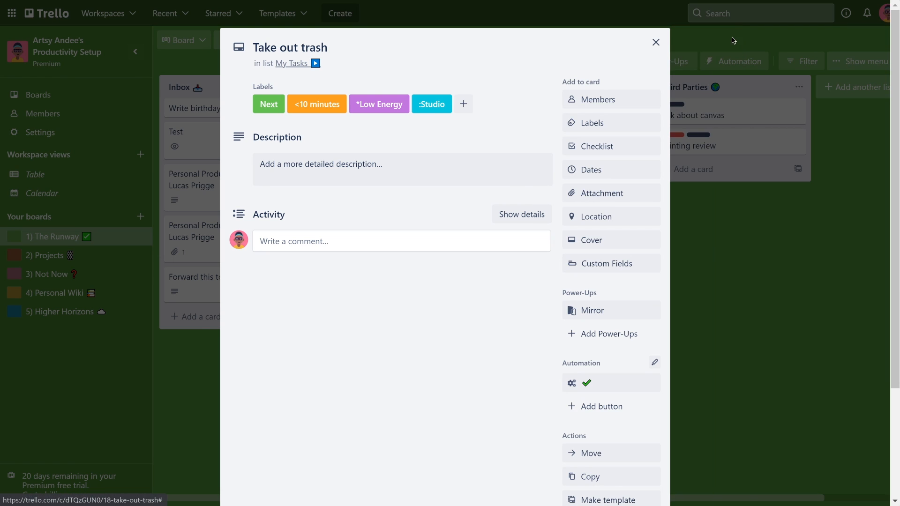
{"action": "left_click", "coordinate": [600, 221]}
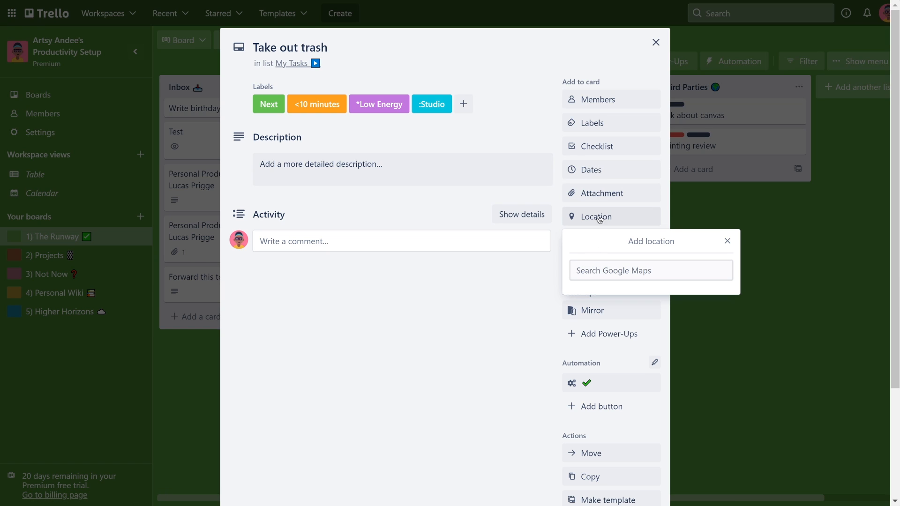
{"action": "left_click", "coordinate": [599, 220]}
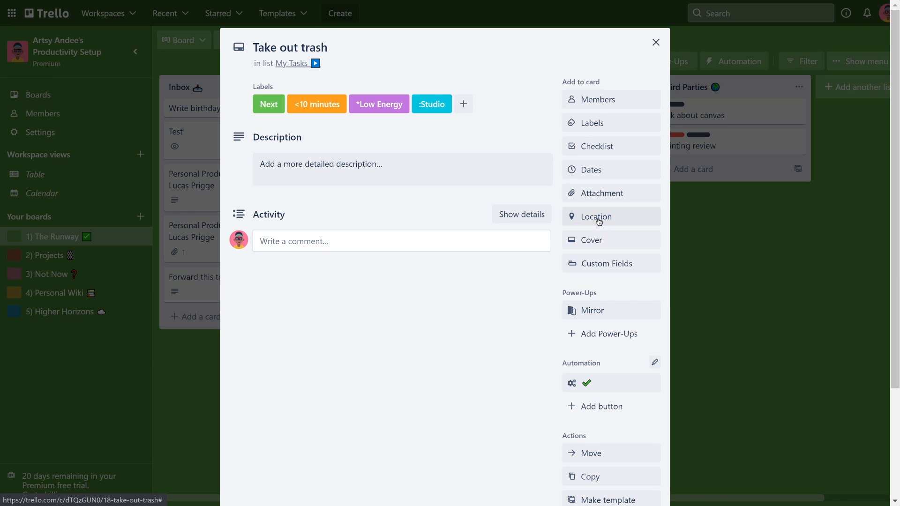
{"action": "left_click", "coordinate": [656, 42]}
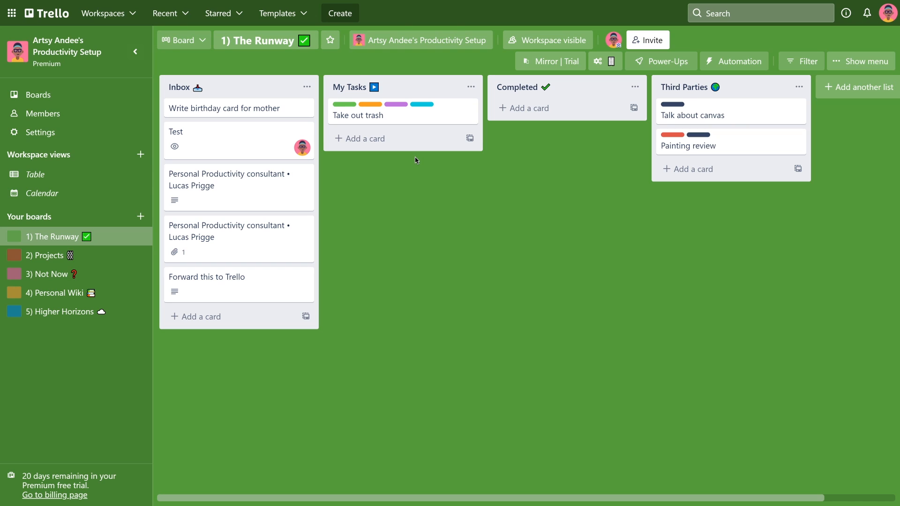
- Move the "Take out trash" card to the Completed list and remove all four of its labels
{"action": "left_click_drag", "start_coordinate": [407, 118], "coordinate": [553, 114]}
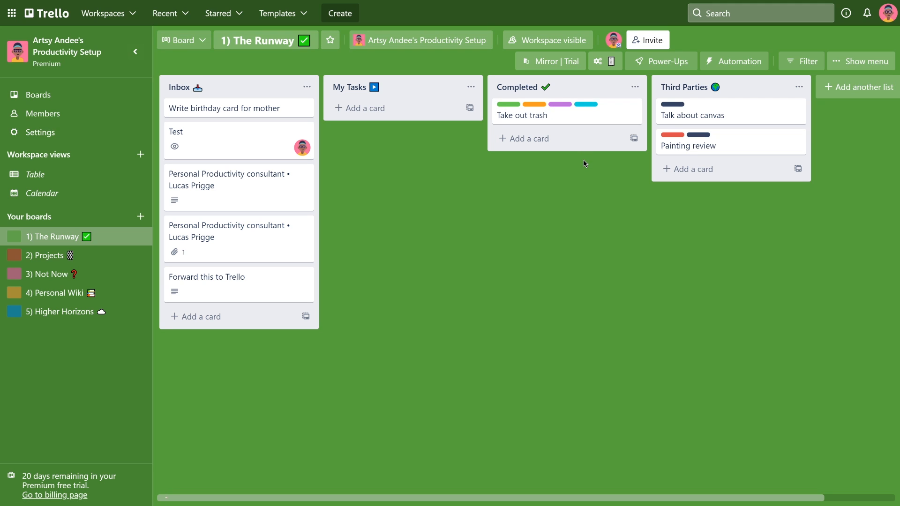
{"action": "left_click", "coordinate": [609, 118]}
{"action": "left_click", "coordinate": [610, 121]}
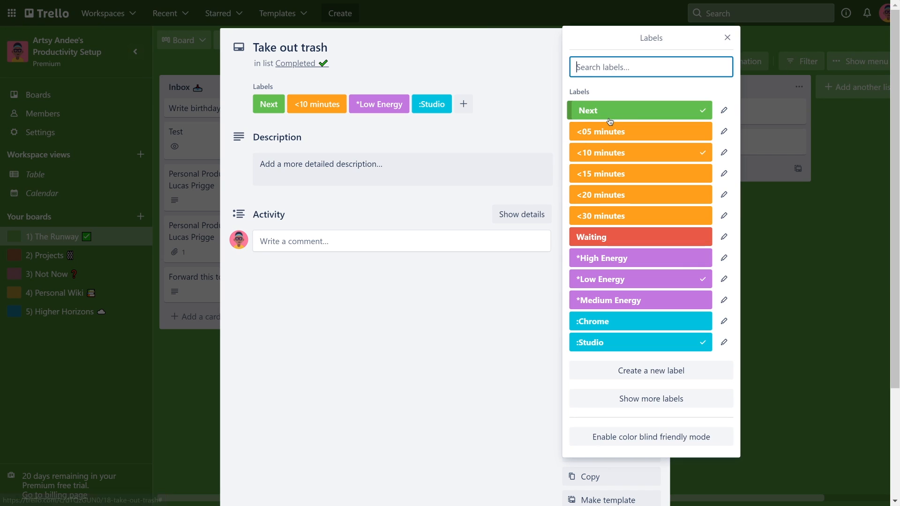
{"action": "left_click", "coordinate": [619, 113]}
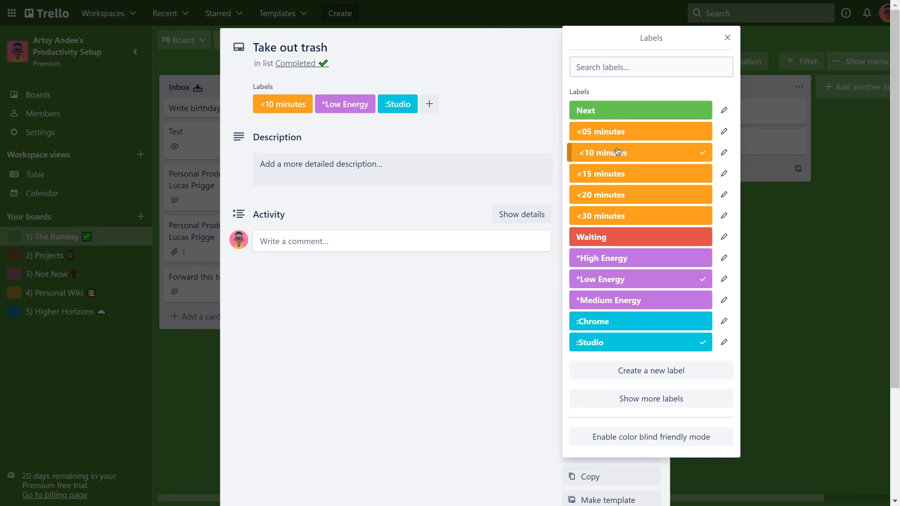
{"action": "left_click", "coordinate": [618, 153]}
{"action": "left_click", "coordinate": [609, 278]}
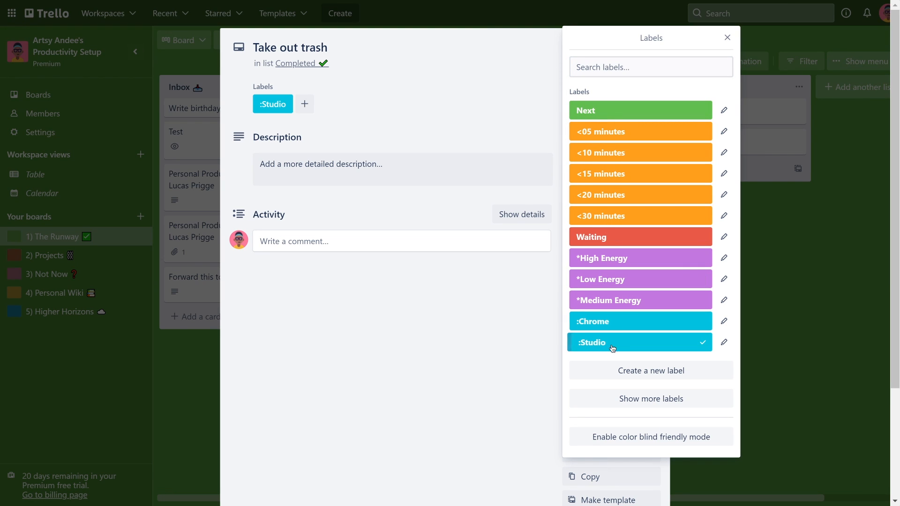
{"action": "left_click", "coordinate": [612, 346]}
{"action": "left_click", "coordinate": [727, 38]}
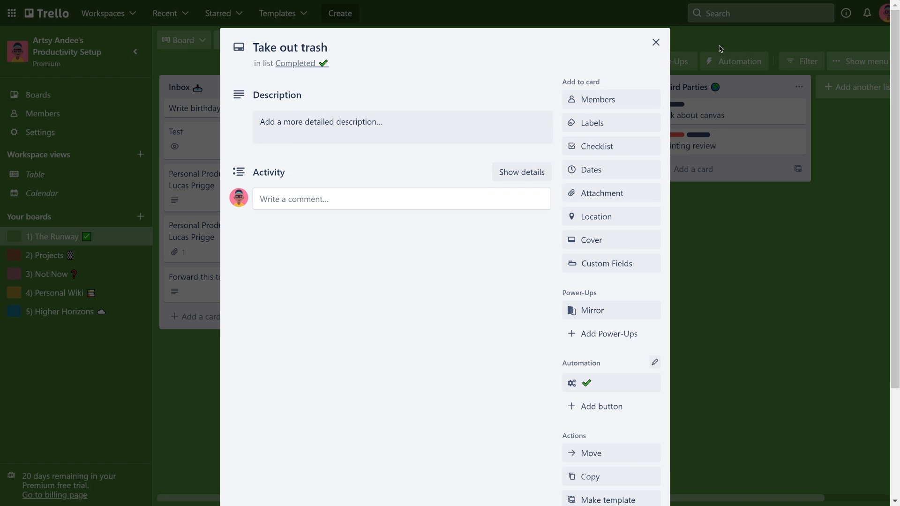
{"action": "left_click", "coordinate": [654, 41]}
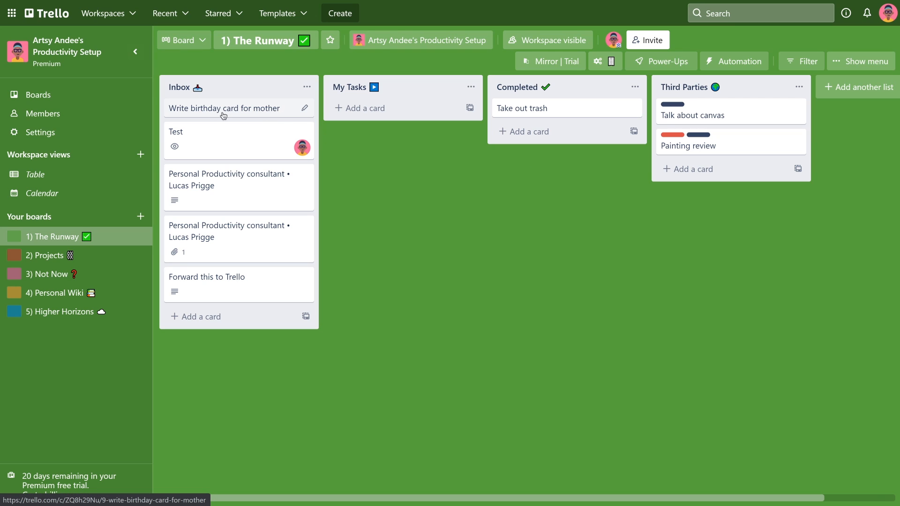
- Move "Write birthday card for mother" to the My Tasks list and label it Next, <05 minutes, *Medium Energy and :Writing
{"action": "left_click_drag", "start_coordinate": [216, 114], "coordinate": [405, 116]}
{"action": "left_click", "coordinate": [406, 112]}
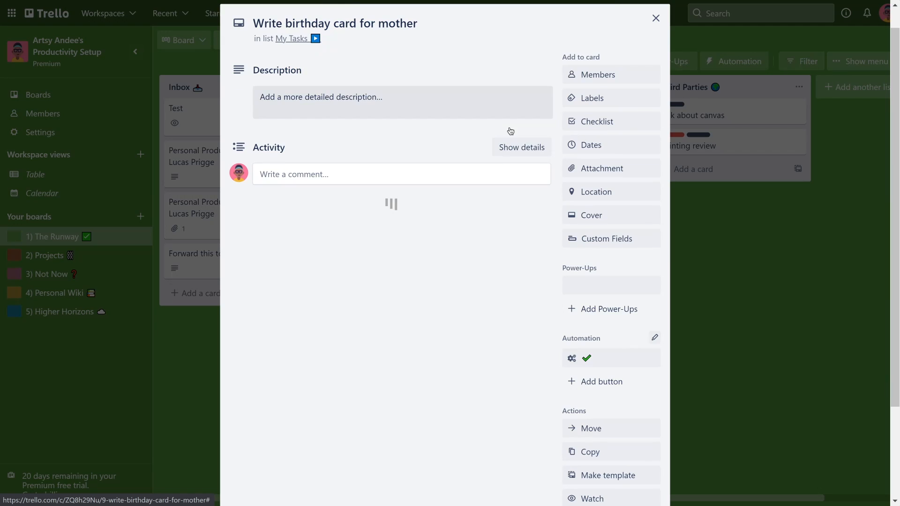
{"action": "left_click", "coordinate": [595, 122]}
{"action": "left_click", "coordinate": [610, 238]}
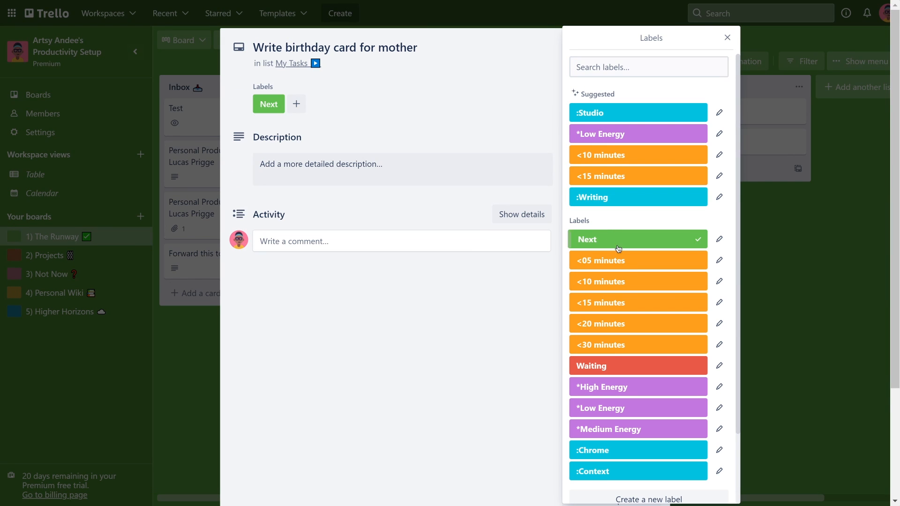
{"action": "scroll", "coordinate": [612, 237], "scroll_direction": "down", "scroll_amount": 2}
{"action": "left_click", "coordinate": [617, 178]}
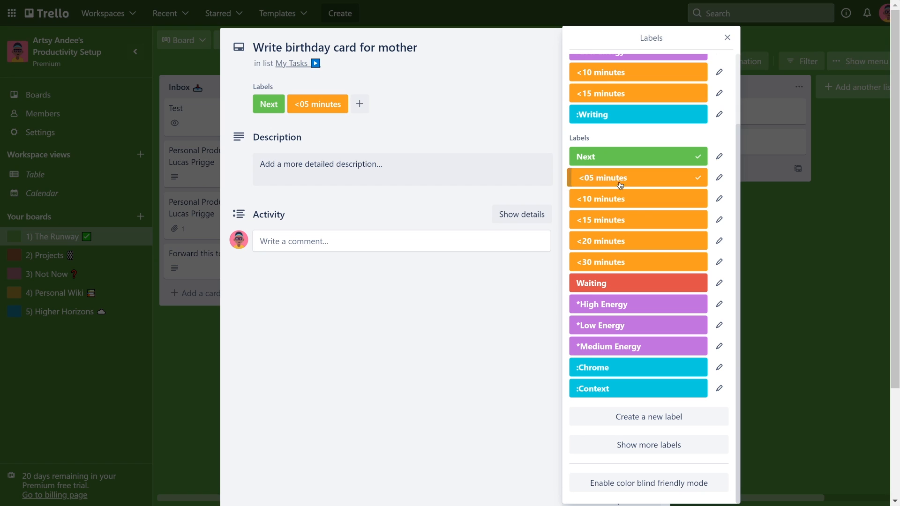
{"action": "left_click", "coordinate": [623, 347]}
{"action": "left_click", "coordinate": [639, 447]}
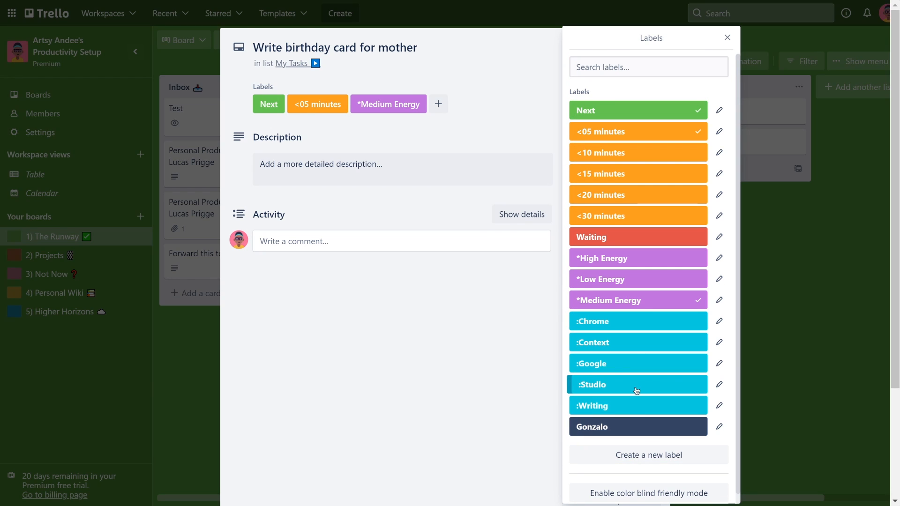
{"action": "left_click", "coordinate": [633, 403]}
{"action": "left_click", "coordinate": [729, 42]}
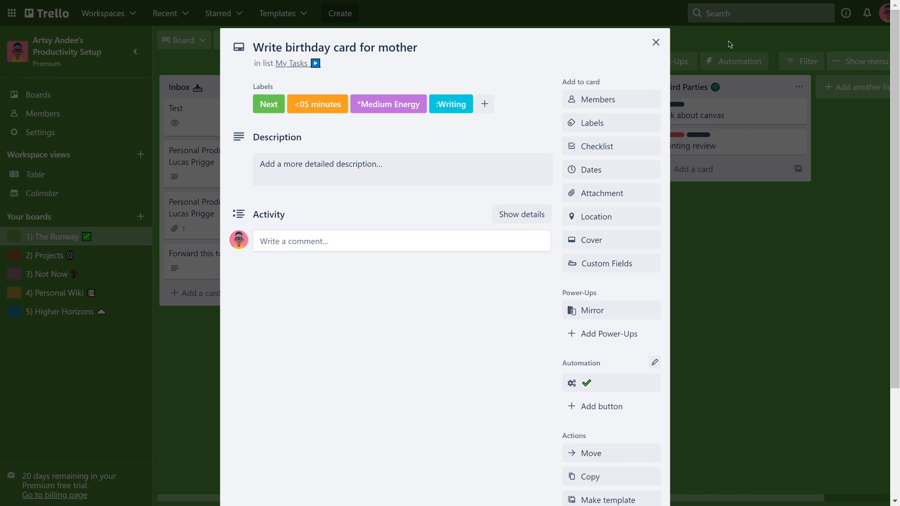
{"action": "left_click", "coordinate": [655, 42]}
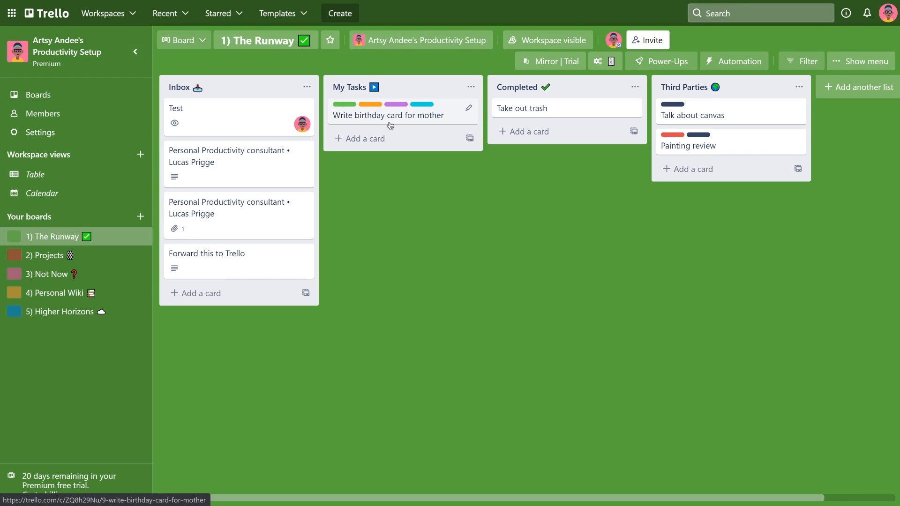
- Complete the "Write birthday card for mother" card by running its check-mark automation, and close the card
{"action": "left_click", "coordinate": [426, 122]}
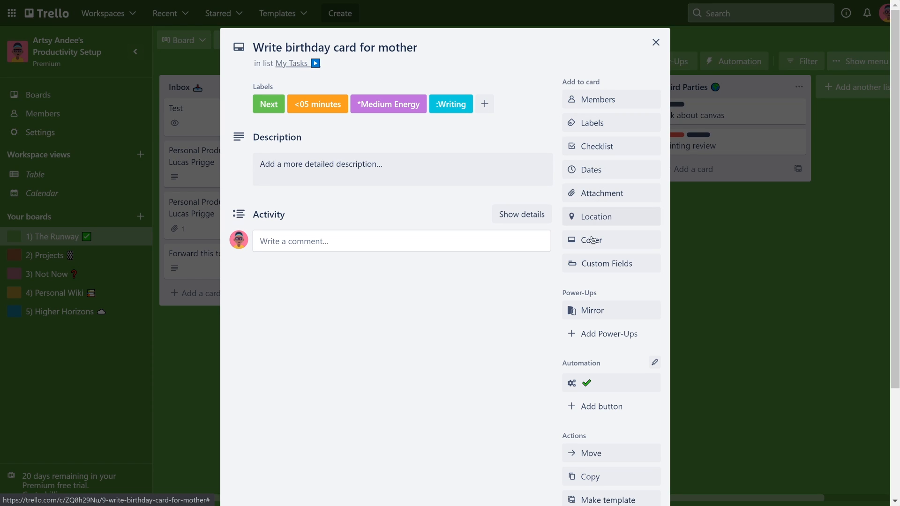
{"action": "left_click", "coordinate": [594, 390]}
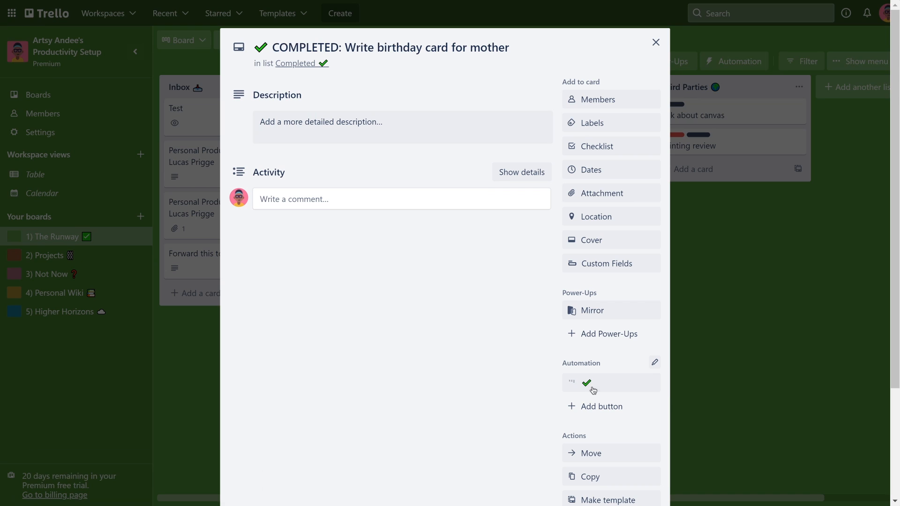
{"action": "left_click", "coordinate": [656, 43]}
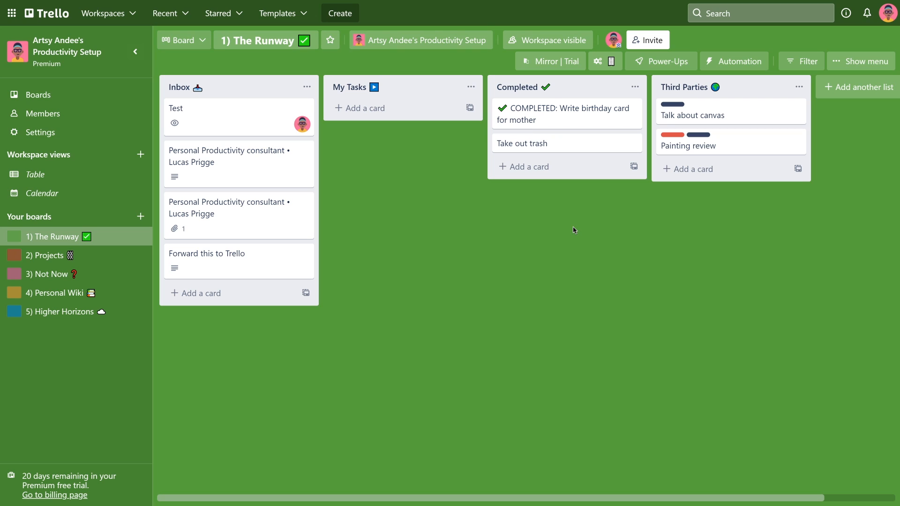
- Open the board's check-mark card button automation for editing and inspect its title
{"action": "left_click", "coordinate": [726, 66]}
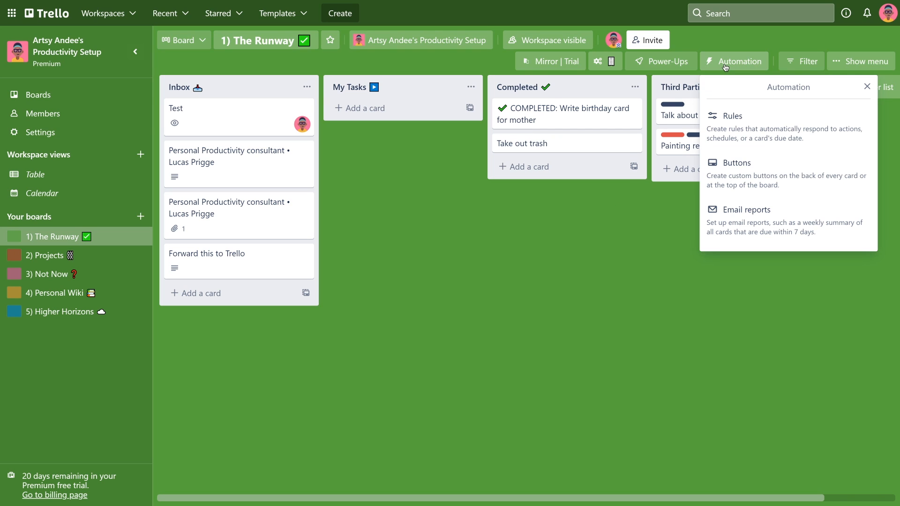
{"action": "left_click", "coordinate": [726, 165]}
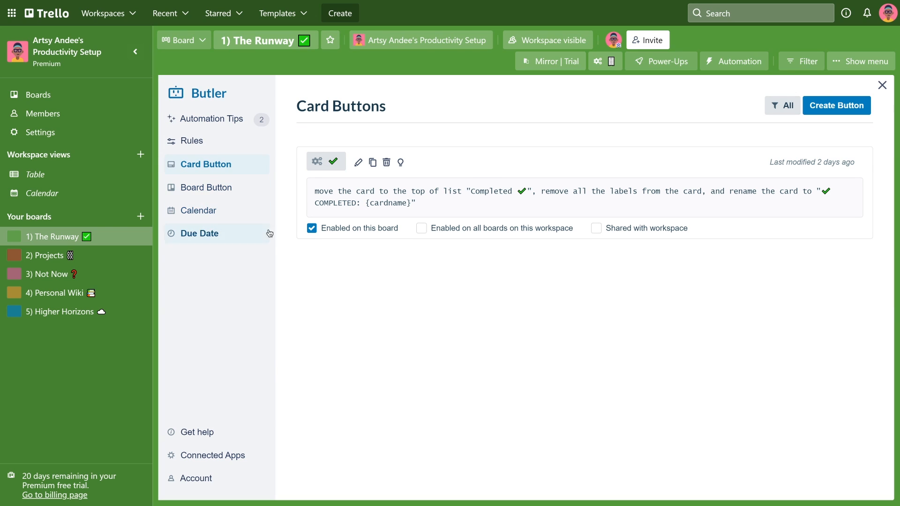
{"action": "left_click", "coordinate": [358, 163]}
{"action": "left_click_drag", "start_coordinate": [362, 157], "coordinate": [339, 156]}
{"action": "left_click", "coordinate": [423, 160]}
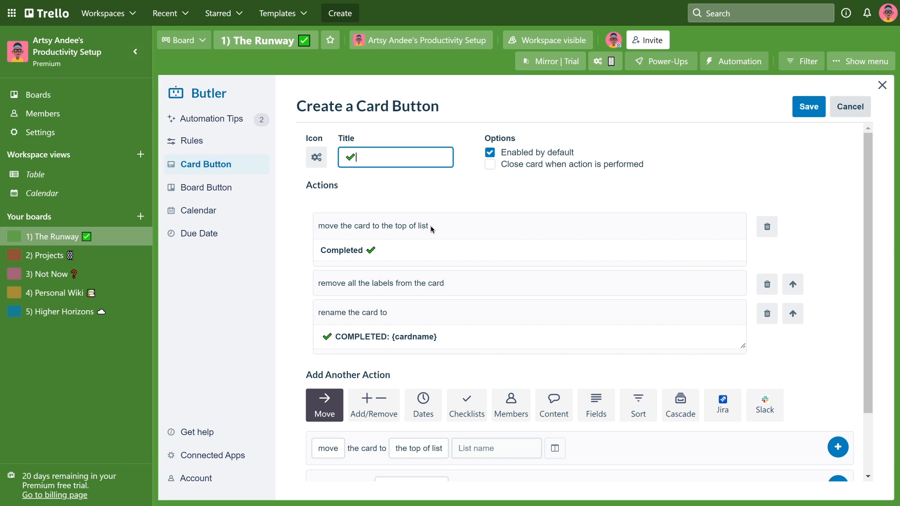
- Review the card button's configured actions: the move to a list, the label removal and the card renaming
{"action": "left_click_drag", "start_coordinate": [431, 227], "coordinate": [319, 226]}
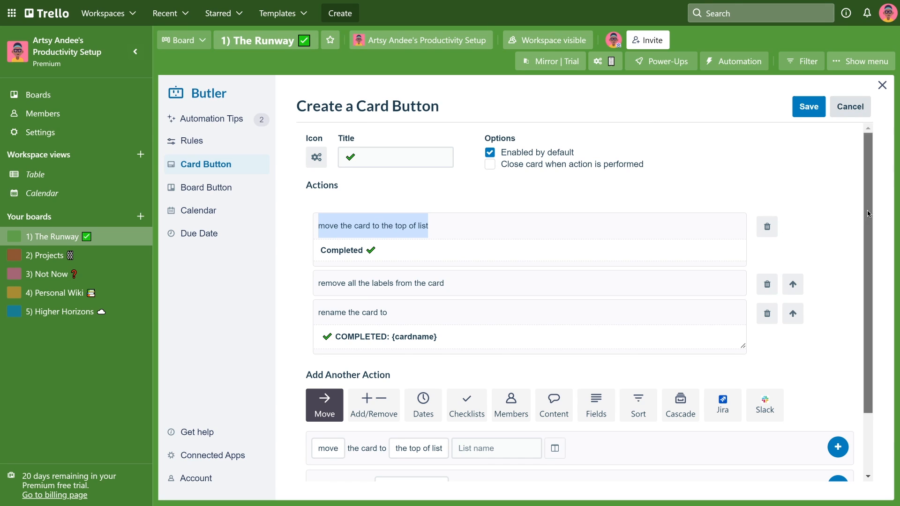
{"action": "scroll", "coordinate": [868, 235], "scroll_direction": "down", "scroll_amount": 2}
{"action": "scroll", "coordinate": [868, 235], "scroll_direction": "down", "scroll_amount": 2}
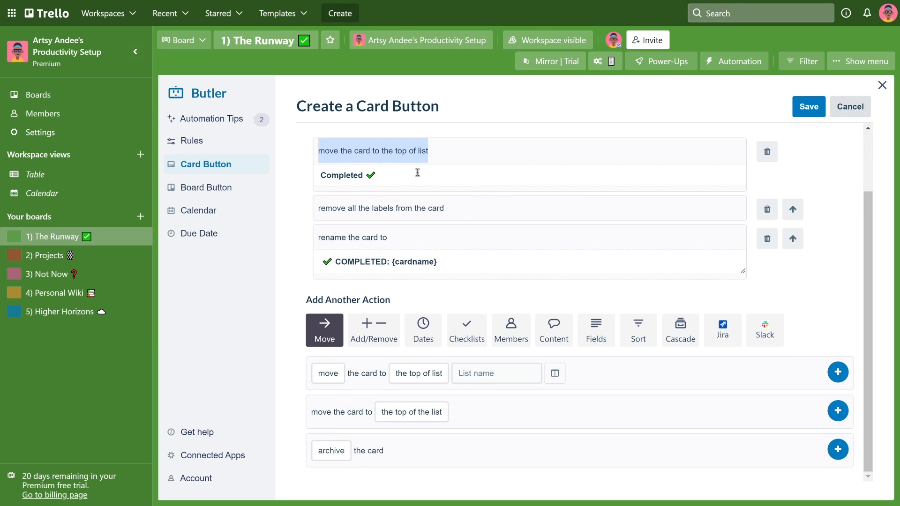
{"action": "left_click", "coordinate": [317, 170]}
{"action": "left_click", "coordinate": [306, 179]}
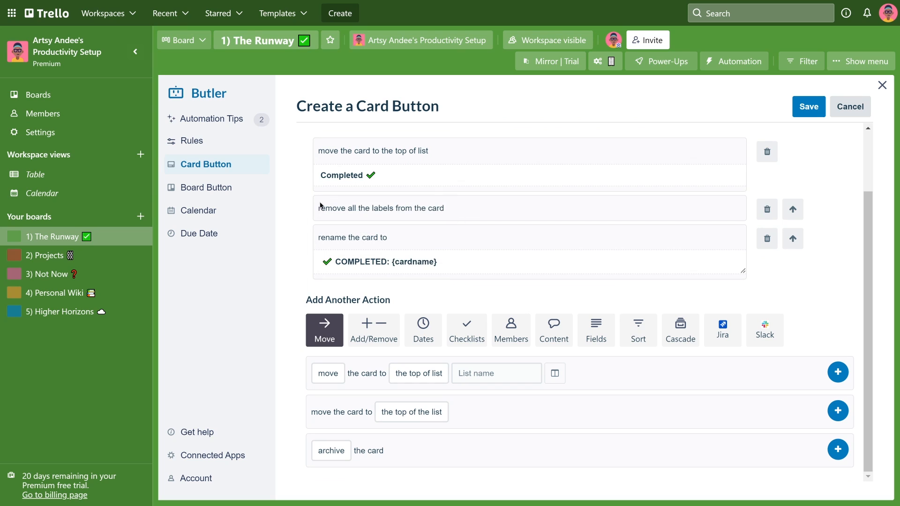
{"action": "left_click_drag", "start_coordinate": [323, 205], "coordinate": [449, 210]}
{"action": "left_click_drag", "start_coordinate": [320, 237], "coordinate": [391, 240]}
{"action": "left_click_drag", "start_coordinate": [457, 263], "coordinate": [314, 266]}
{"action": "left_click", "coordinate": [281, 274]}
- Look through the further action categories available for the card button, from Add/Remove to Cascade, and save the button
{"action": "left_click", "coordinate": [369, 335]}
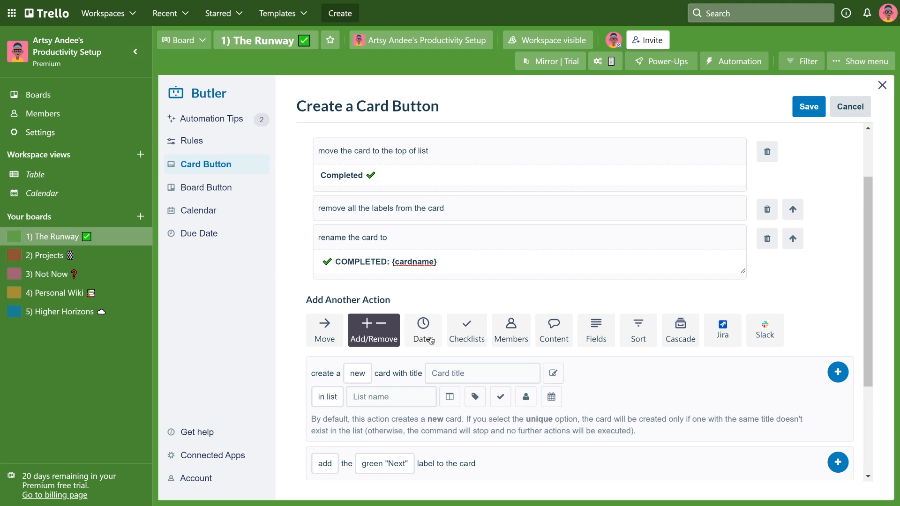
{"action": "left_click", "coordinate": [429, 341]}
{"action": "left_click", "coordinate": [466, 340]}
{"action": "left_click", "coordinate": [510, 339]}
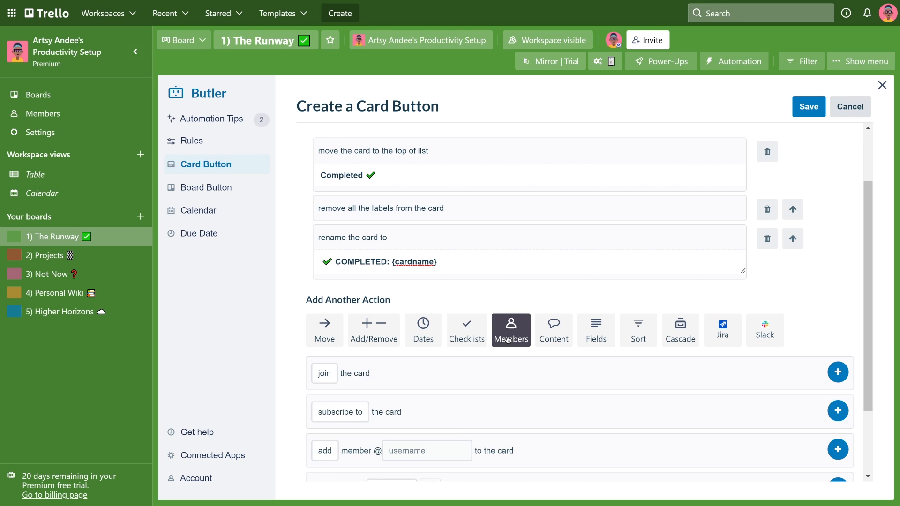
{"action": "left_click", "coordinate": [545, 340]}
{"action": "left_click", "coordinate": [595, 337]}
{"action": "left_click", "coordinate": [649, 337]}
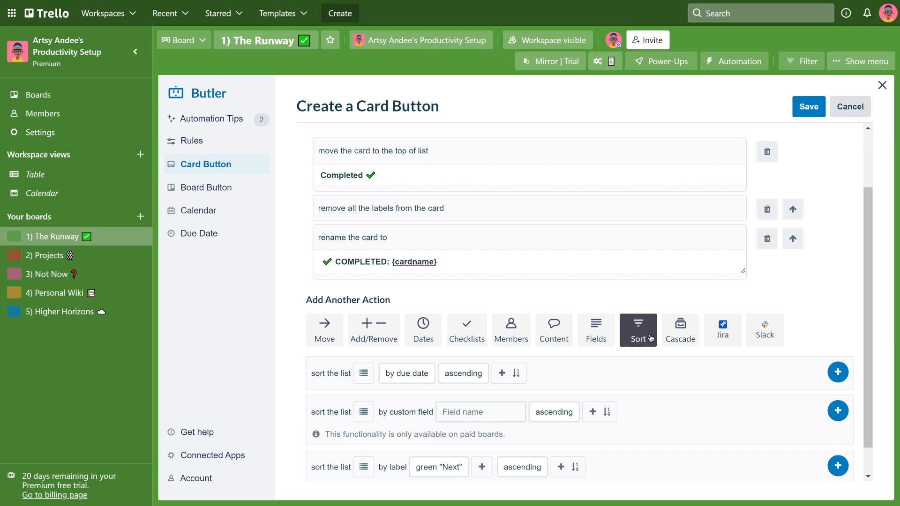
{"action": "left_click", "coordinate": [676, 336]}
{"action": "left_click", "coordinate": [327, 330]}
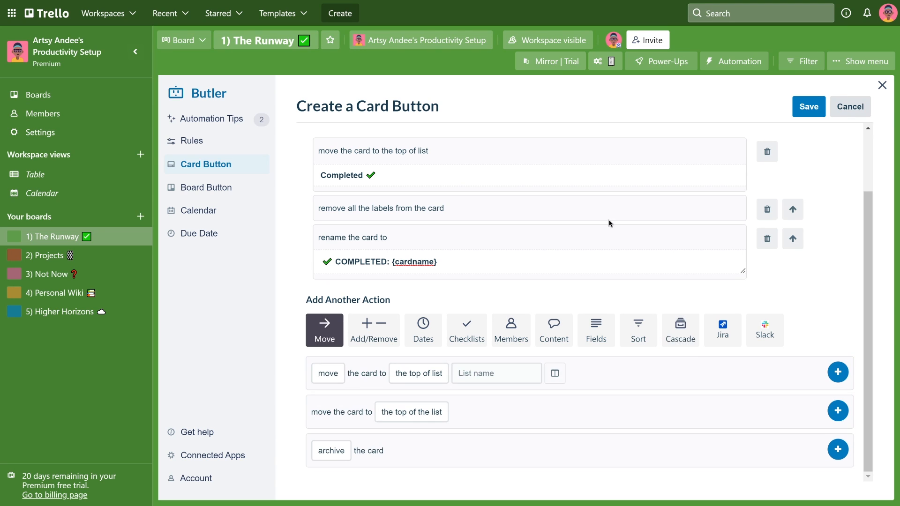
{"action": "left_click", "coordinate": [810, 107]}
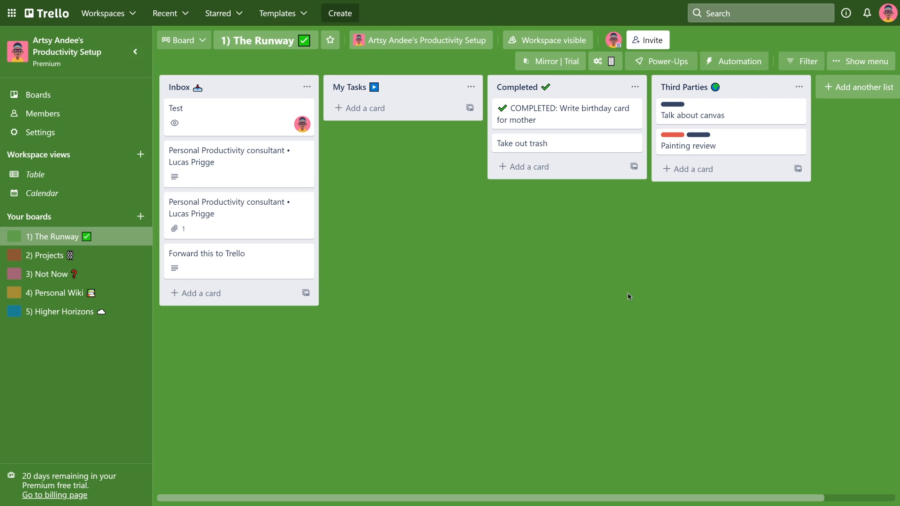
- Examine the titles and labels of the "Painting review" and "Talk about canvas" cards in the Third Parties list
{"action": "left_click", "coordinate": [728, 151]}
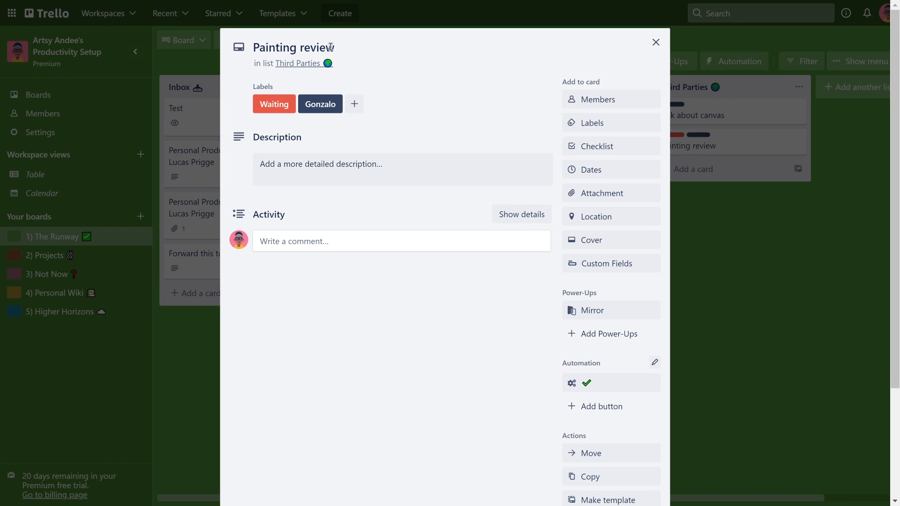
{"action": "left_click_drag", "start_coordinate": [331, 46], "coordinate": [255, 48]}
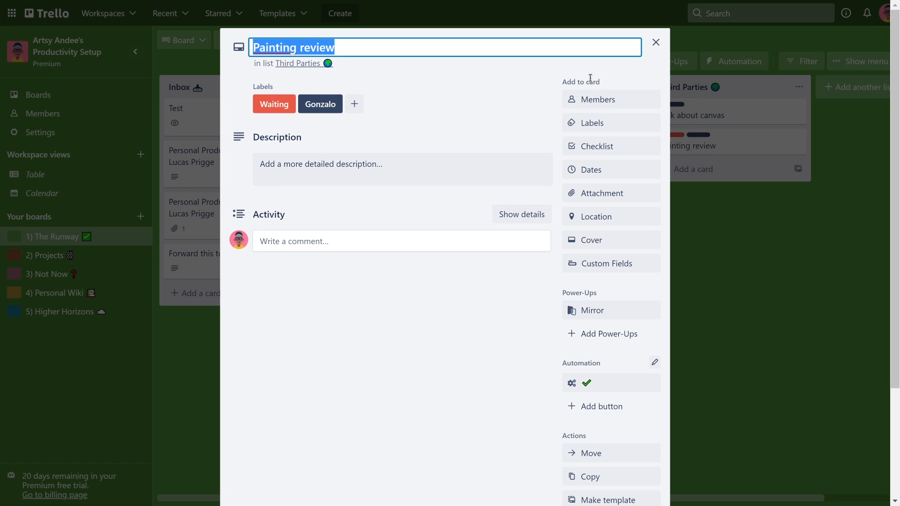
{"action": "left_click", "coordinate": [655, 42]}
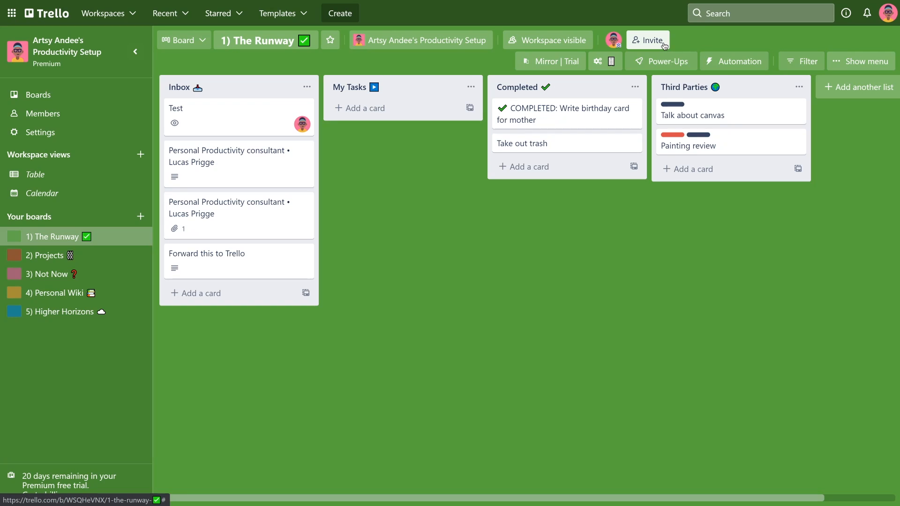
{"action": "left_click", "coordinate": [722, 120]}
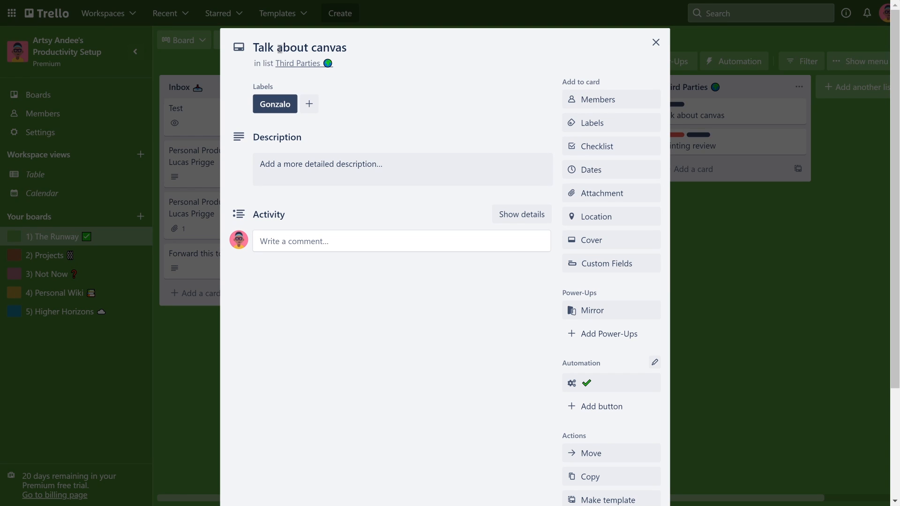
{"action": "left_click", "coordinate": [655, 42]}
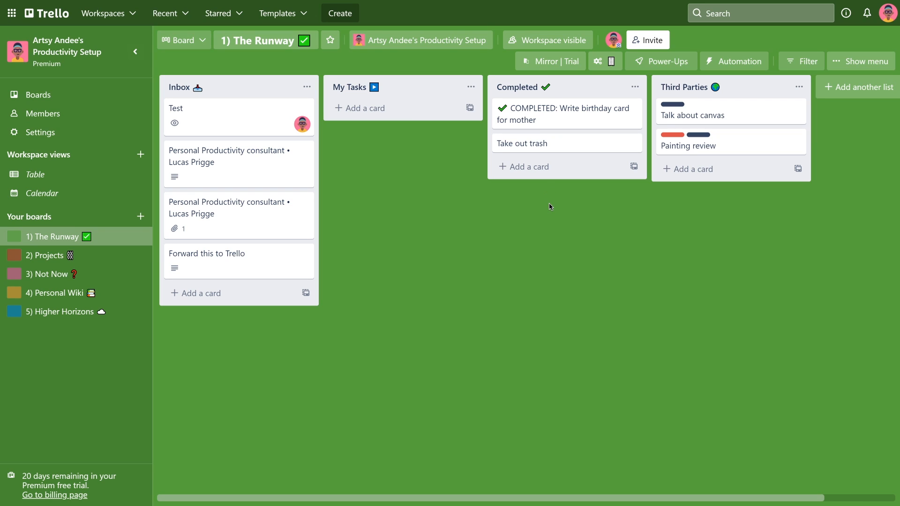
- Return both completed cards to the My Tasks list and restore the title "Write birthday card for mother"
{"action": "left_click_drag", "start_coordinate": [544, 143], "coordinate": [403, 109]}
{"action": "left_click_drag", "start_coordinate": [562, 112], "coordinate": [404, 136]}
{"action": "key", "text": "e"}
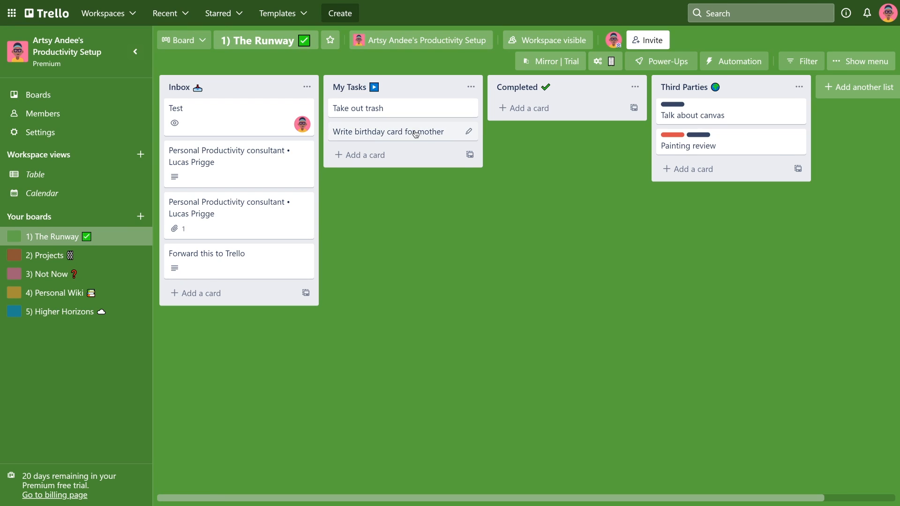
- Label the "Write birthday card for mother" card with Next, <10 minutes, *Medium Energy and :Writing
{"action": "left_click", "coordinate": [468, 130]}
{"action": "left_click", "coordinate": [520, 152]}
{"action": "left_click", "coordinate": [567, 238]}
{"action": "left_click", "coordinate": [565, 281]}
{"action": "left_click", "coordinate": [565, 427]}
{"action": "scroll", "coordinate": [566, 429], "scroll_direction": "down", "scroll_amount": 2}
{"action": "left_click", "coordinate": [567, 444]}
{"action": "left_click", "coordinate": [557, 406]}
{"action": "left_click", "coordinate": [350, 204]}
- Label the "Take out trash" card with Next, <05 minutes, *Low Energy and :Studio, and close the card
{"action": "left_click", "coordinate": [422, 111]}
{"action": "left_click", "coordinate": [594, 135]}
{"action": "left_click", "coordinate": [621, 240]}
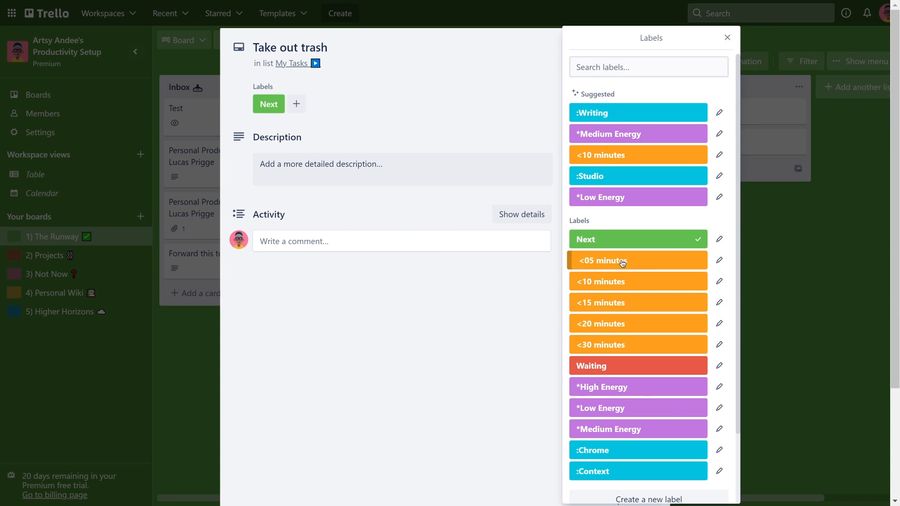
{"action": "left_click", "coordinate": [623, 261]}
{"action": "scroll", "coordinate": [631, 328], "scroll_direction": "down", "scroll_amount": 2}
{"action": "left_click", "coordinate": [643, 444]}
{"action": "left_click", "coordinate": [621, 279]}
{"action": "left_click", "coordinate": [626, 384]}
{"action": "left_click", "coordinate": [727, 38]}
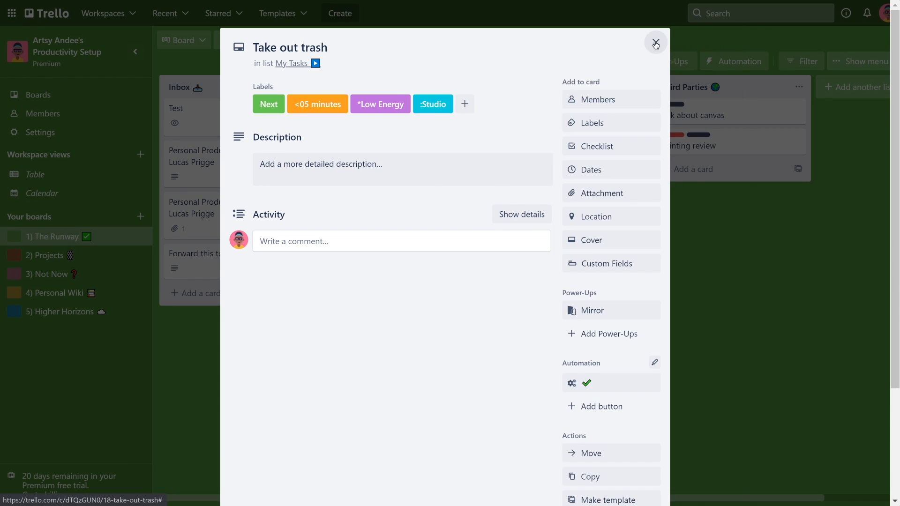
{"action": "left_click", "coordinate": [655, 43]}
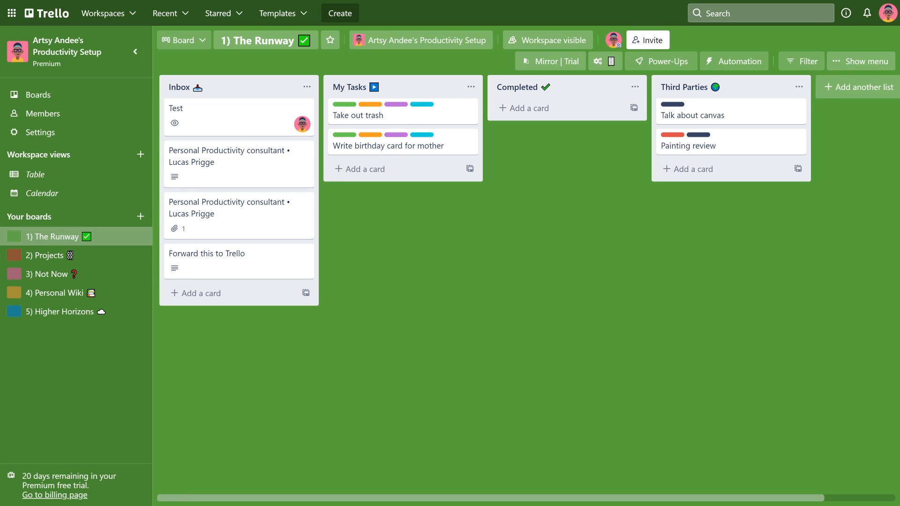
- On the Projects board, label the "Write application letter template" card with Next, <20 minutes, *High Energy and :Writing
{"action": "left_click", "coordinate": [46, 257]}
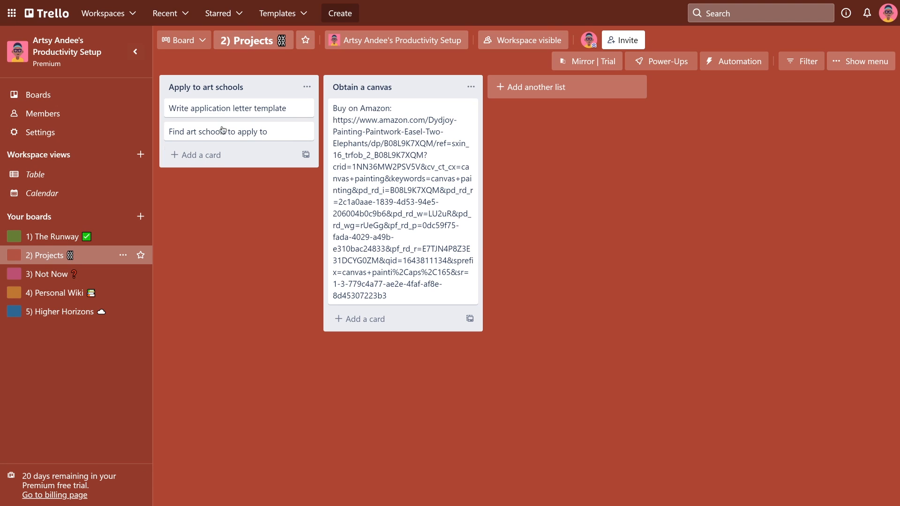
{"action": "left_click", "coordinate": [54, 236]}
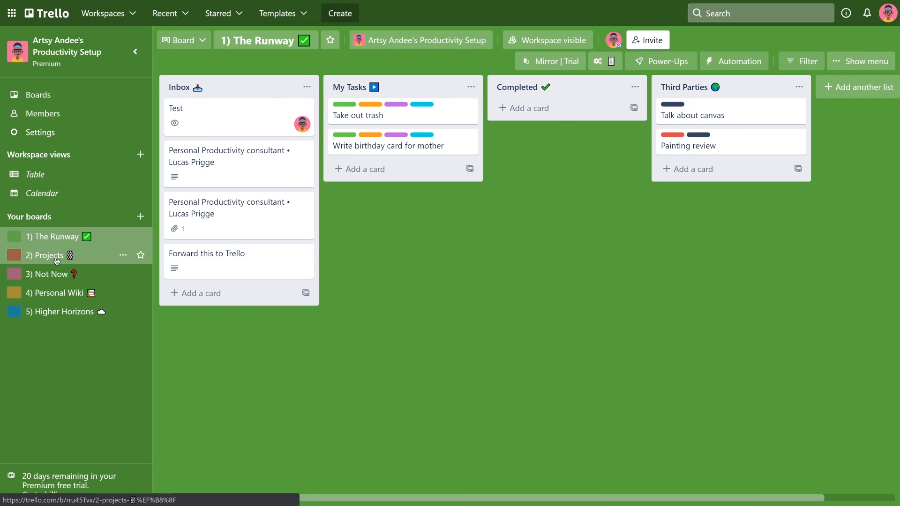
{"action": "left_click", "coordinate": [55, 255]}
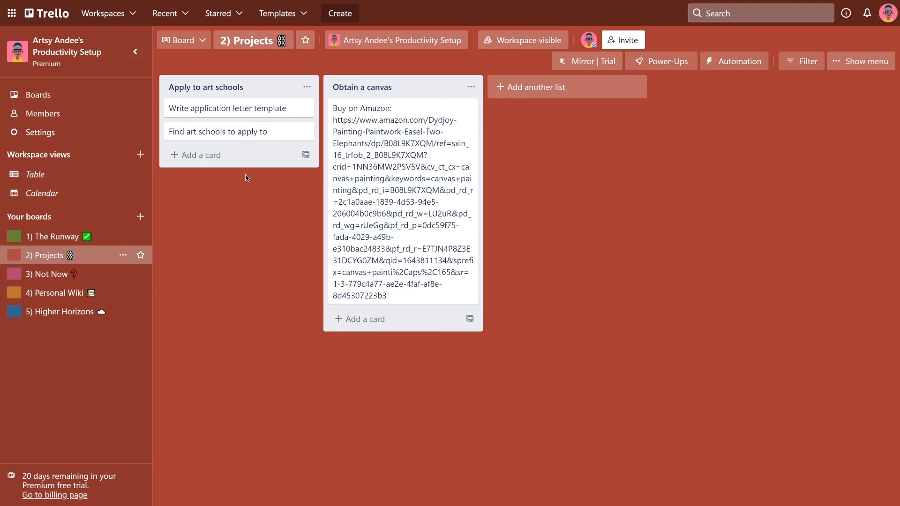
{"action": "left_click", "coordinate": [251, 110]}
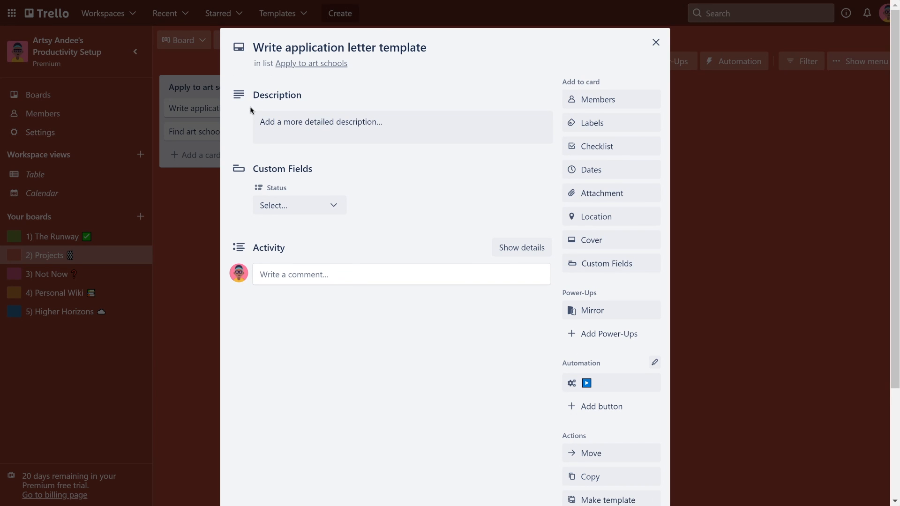
{"action": "left_click", "coordinate": [619, 126]}
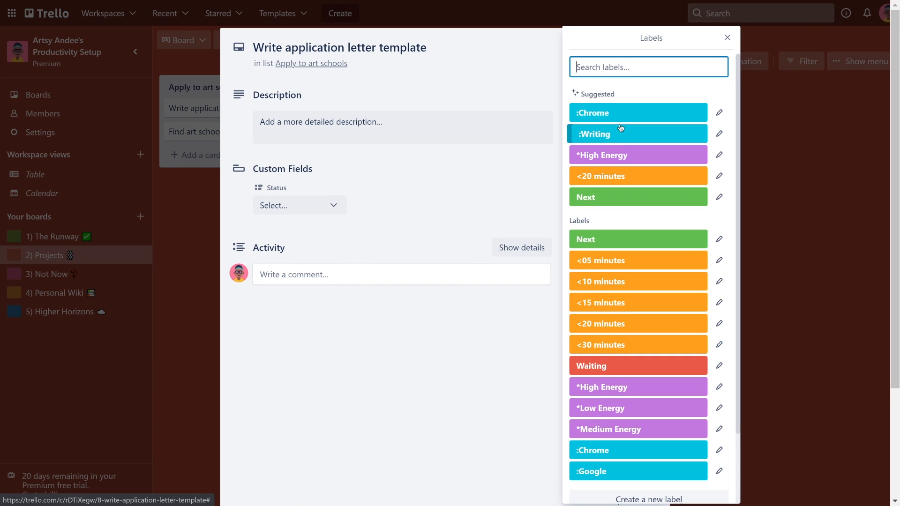
{"action": "left_click", "coordinate": [622, 239]}
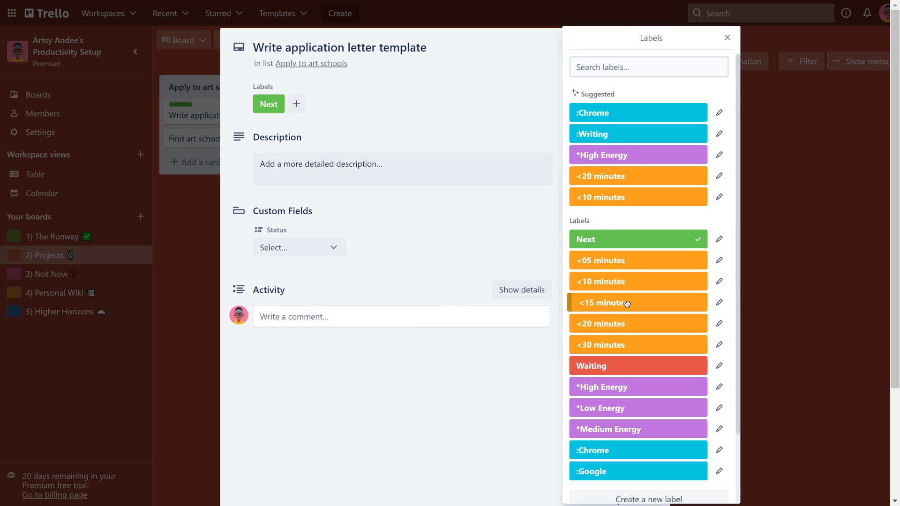
{"action": "left_click", "coordinate": [623, 324]}
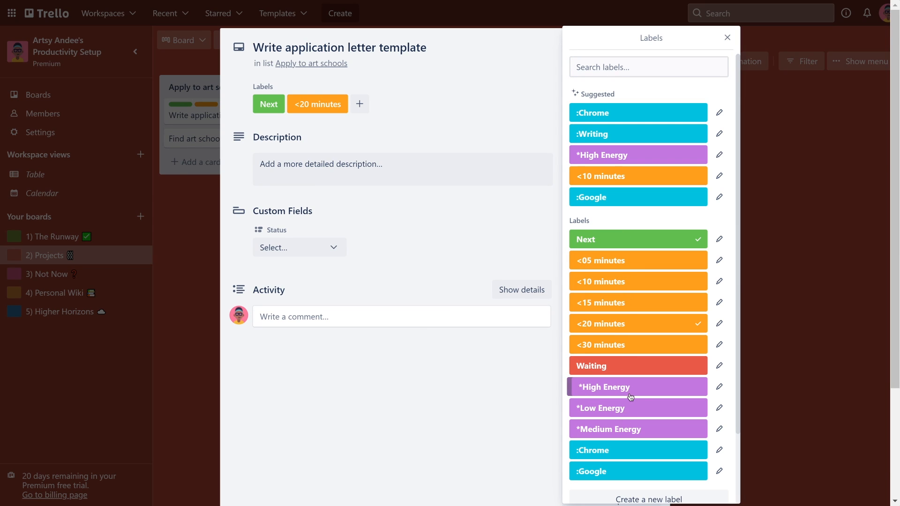
{"action": "left_click", "coordinate": [630, 393]}
{"action": "left_click", "coordinate": [673, 447]}
{"action": "left_click", "coordinate": [643, 385]}
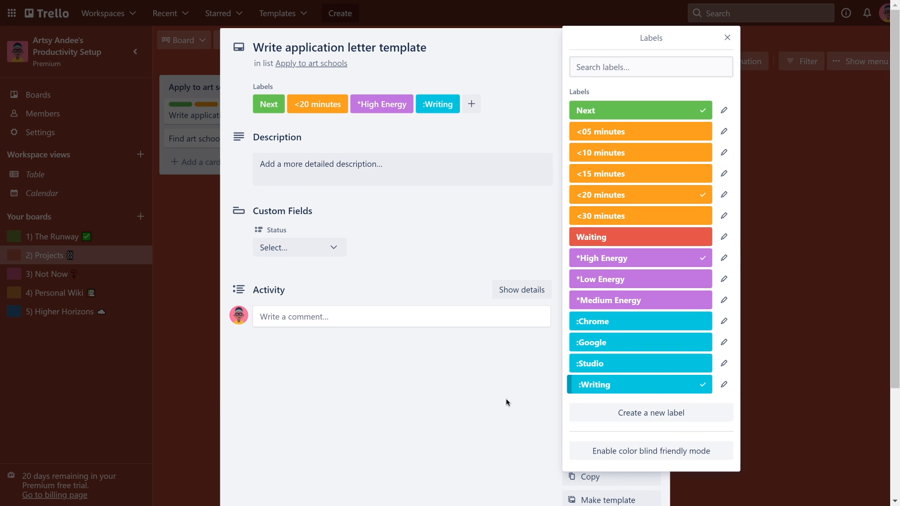
{"action": "left_click", "coordinate": [498, 405]}
{"action": "scroll", "coordinate": [524, 383], "scroll_direction": "down", "scroll_amount": 3}
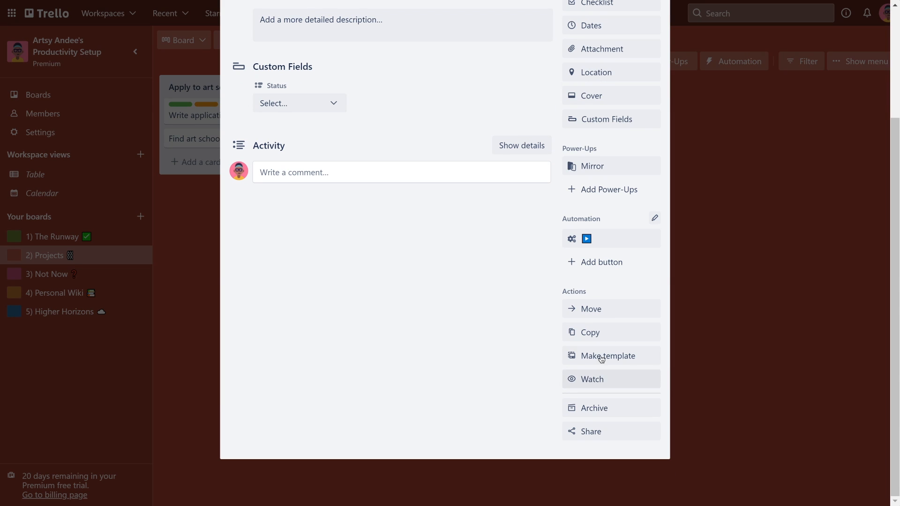
{"action": "left_click", "coordinate": [595, 309]}
{"action": "left_click", "coordinate": [627, 394]}
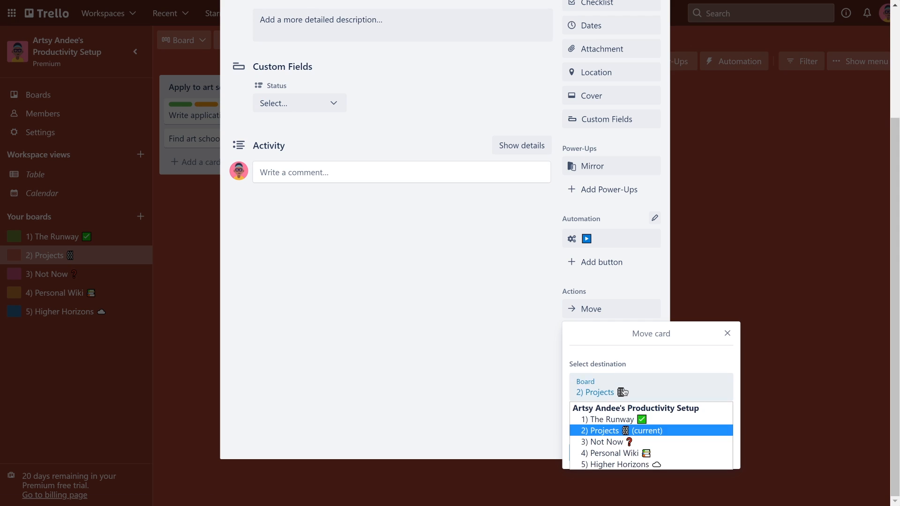
{"action": "left_click", "coordinate": [593, 417]}
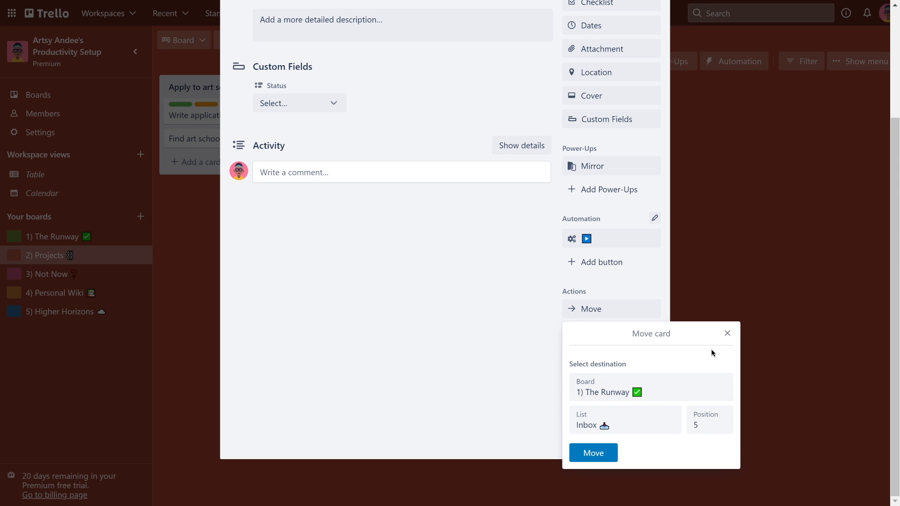
{"action": "left_click", "coordinate": [726, 334]}
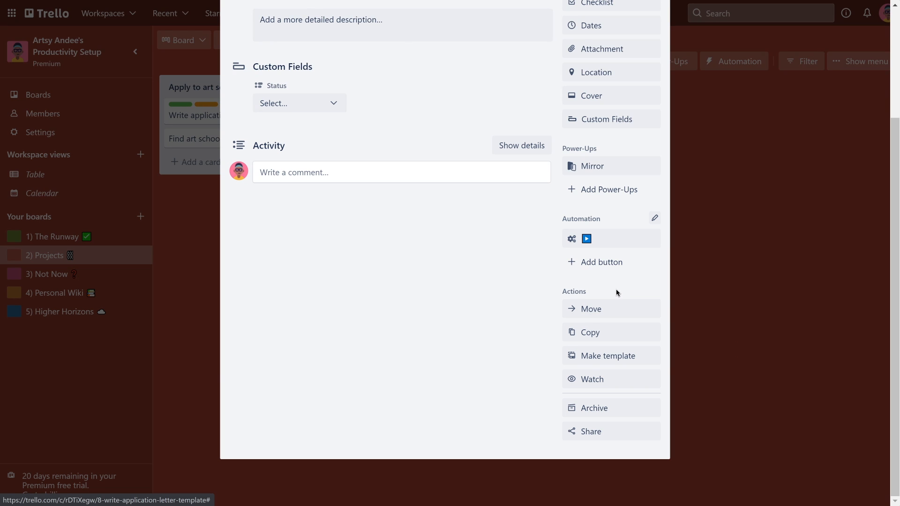
{"action": "scroll", "coordinate": [617, 294], "scroll_direction": "up", "scroll_amount": 3}
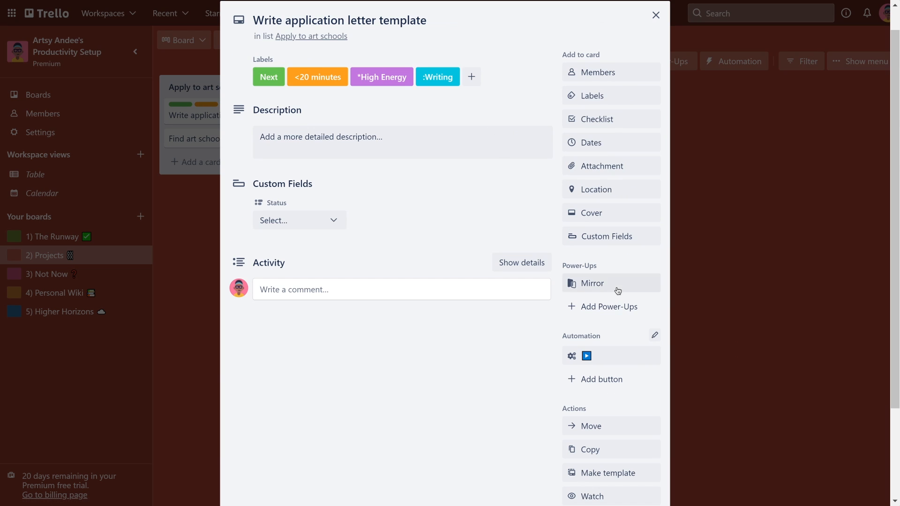
{"action": "left_click", "coordinate": [656, 16]}
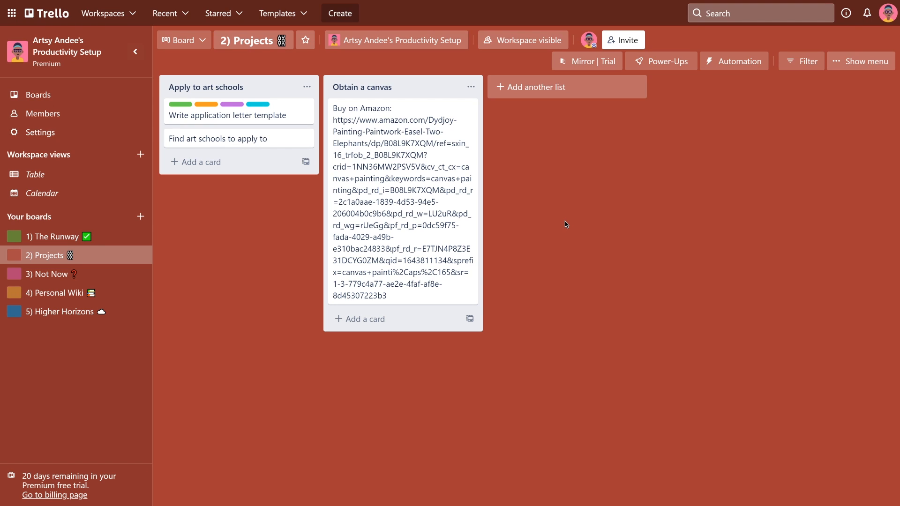
{"action": "left_click", "coordinate": [52, 236]}
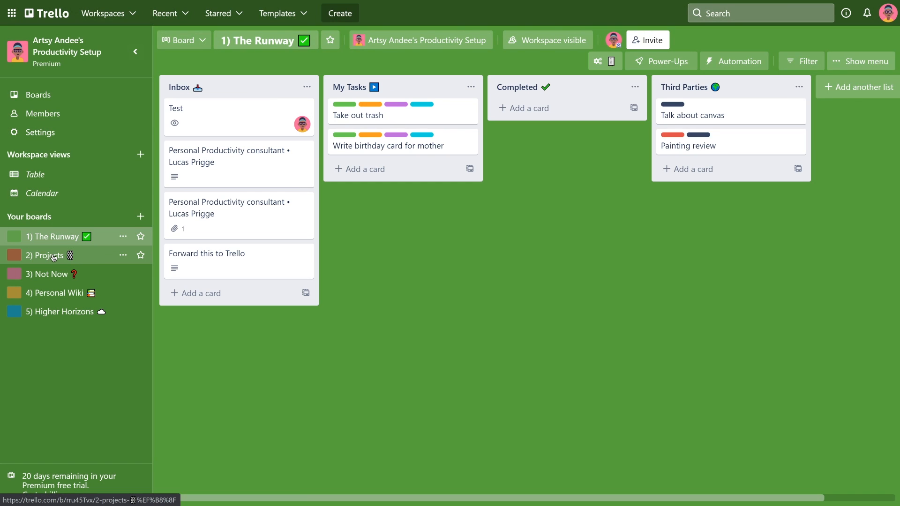
{"action": "left_click", "coordinate": [49, 256]}
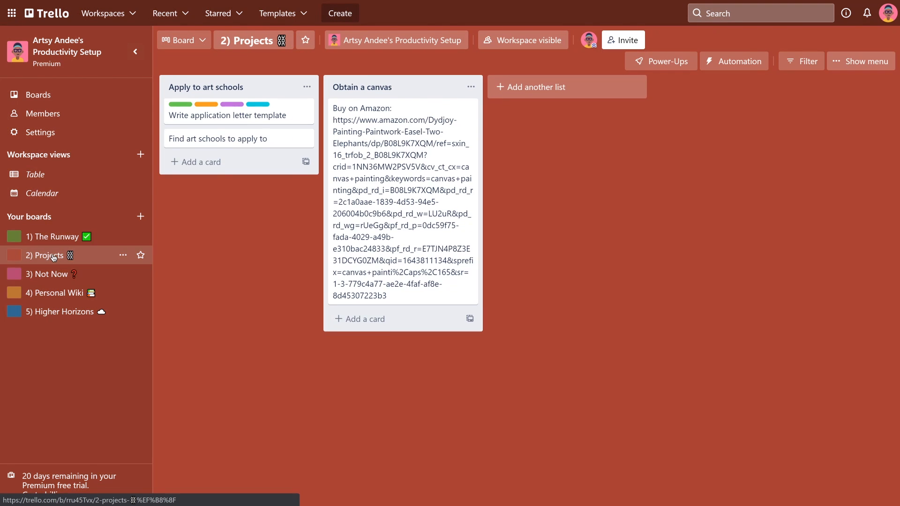
- Search the Projects board's Power-Ups for "mirror" and read the description of 2 Way Card Mirror with Unito
{"action": "left_click", "coordinate": [230, 117]}
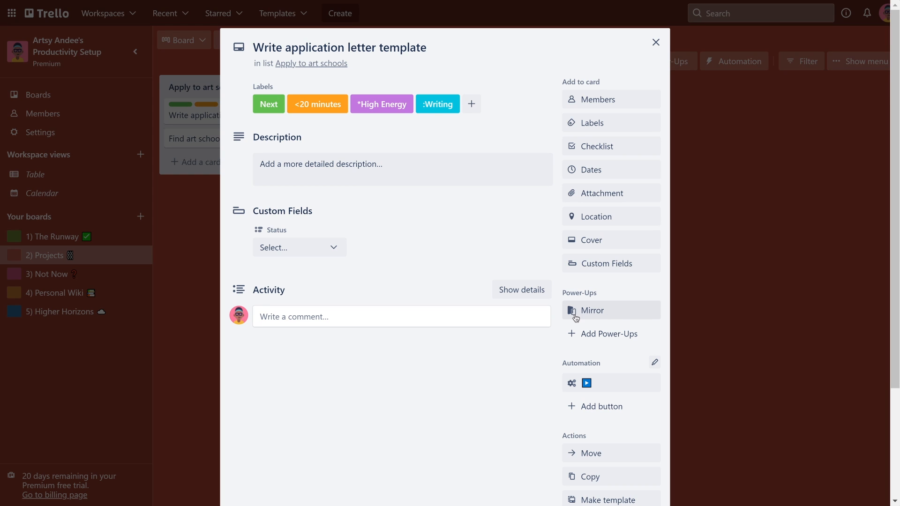
{"action": "left_click", "coordinate": [835, 107]}
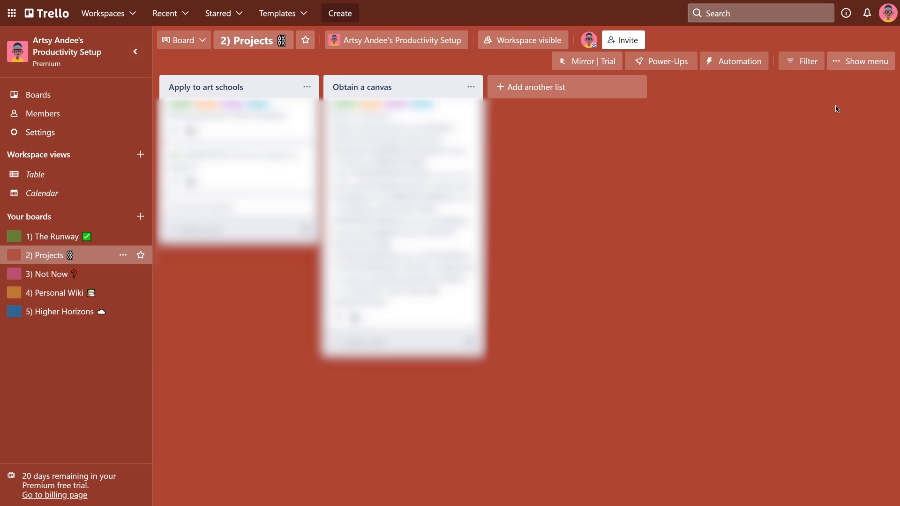
{"action": "left_click", "coordinate": [860, 61]}
{"action": "left_click", "coordinate": [771, 251]}
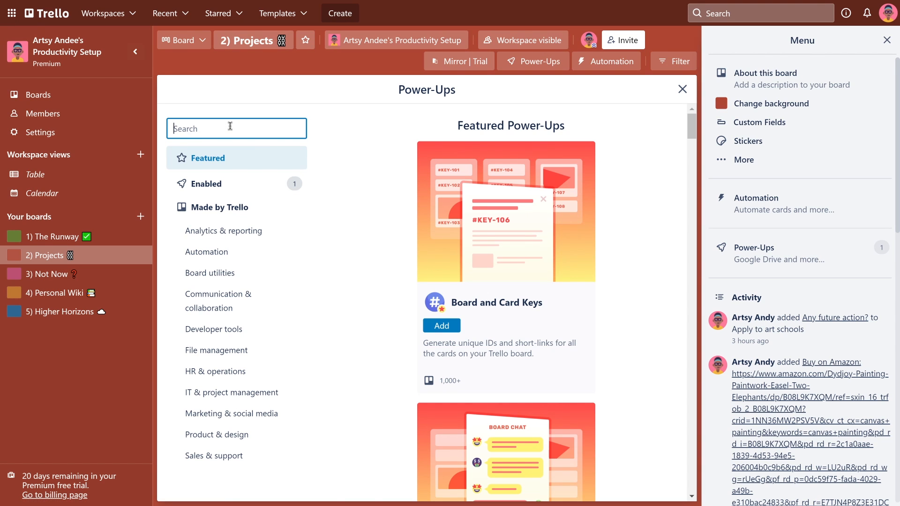
{"action": "type", "text": "mirror"}
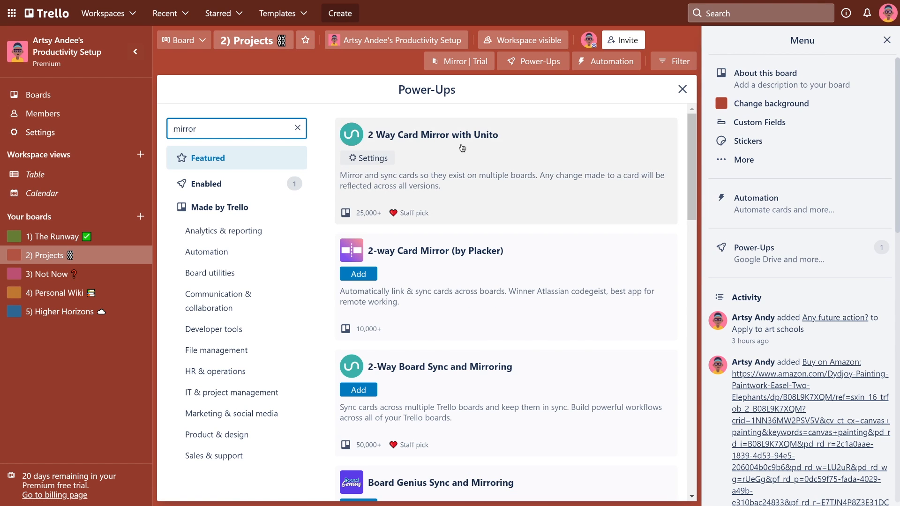
{"action": "left_click", "coordinate": [368, 144]}
{"action": "scroll", "coordinate": [478, 172], "scroll_direction": "down", "scroll_amount": 1}
{"action": "scroll", "coordinate": [478, 172], "scroll_direction": "down", "scroll_amount": 15}
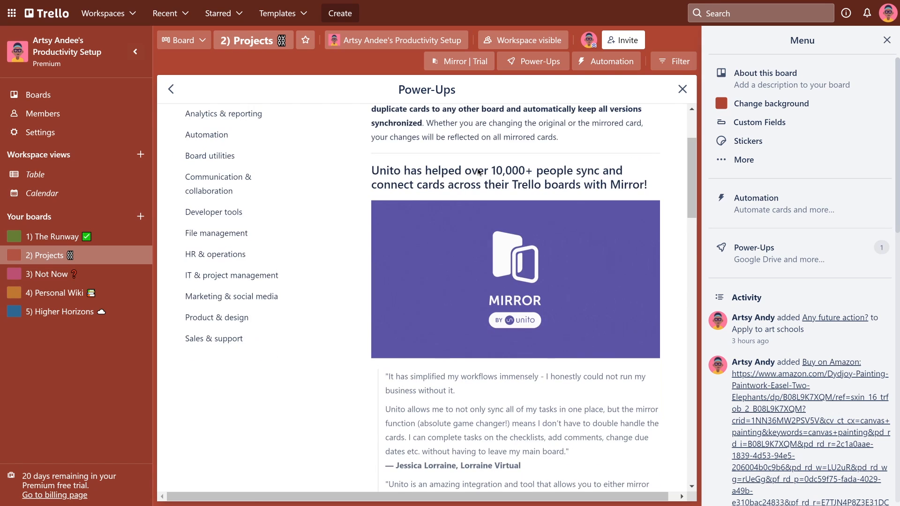
{"action": "scroll", "coordinate": [479, 170], "scroll_direction": "down", "scroll_amount": 8}
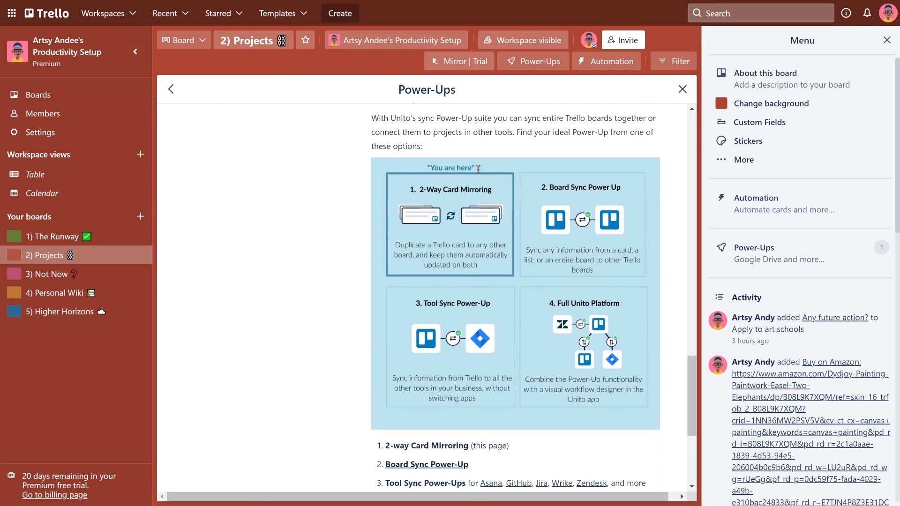
{"action": "scroll", "coordinate": [478, 172], "scroll_direction": "up", "scroll_amount": 10}
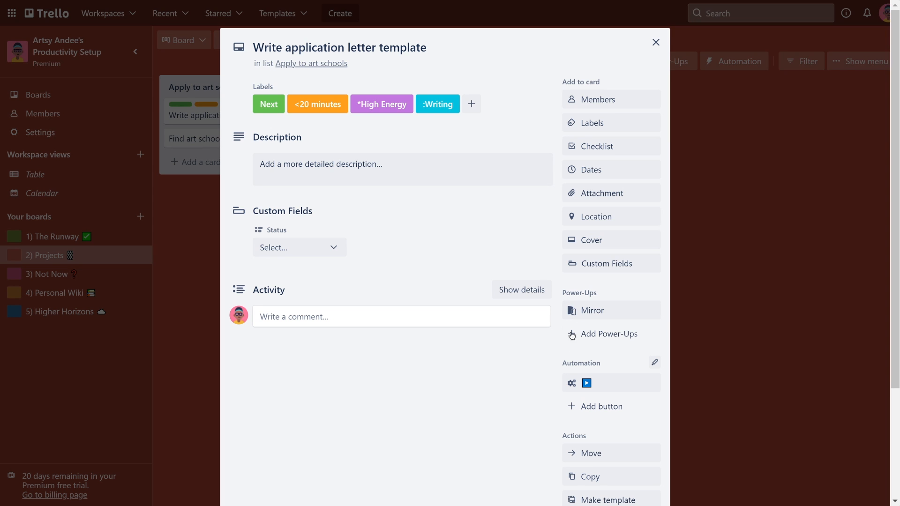
- Mirror the "Write application letter template" card to the My Tasks list on the 1) The Runway board
{"action": "left_click", "coordinate": [600, 318]}
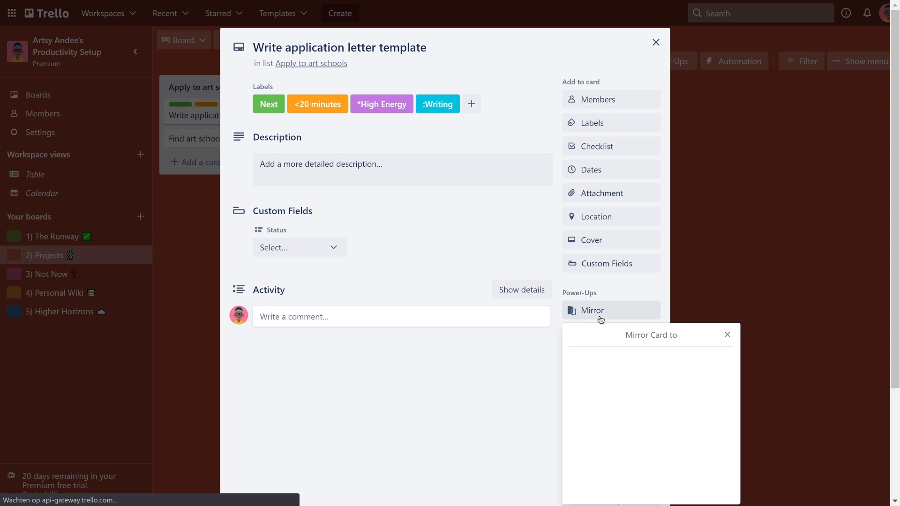
{"action": "left_click", "coordinate": [655, 344]}
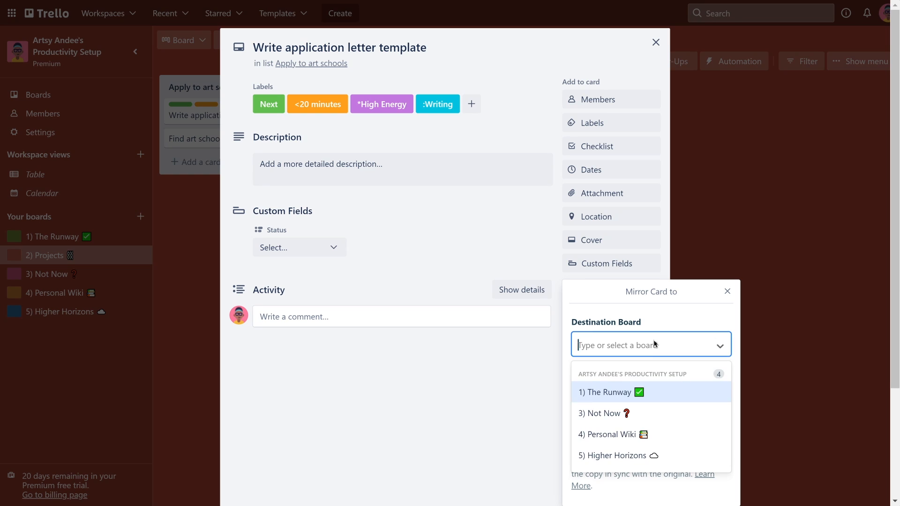
{"action": "left_click", "coordinate": [633, 390]}
{"action": "left_click", "coordinate": [632, 393]}
{"action": "left_click", "coordinate": [633, 442]}
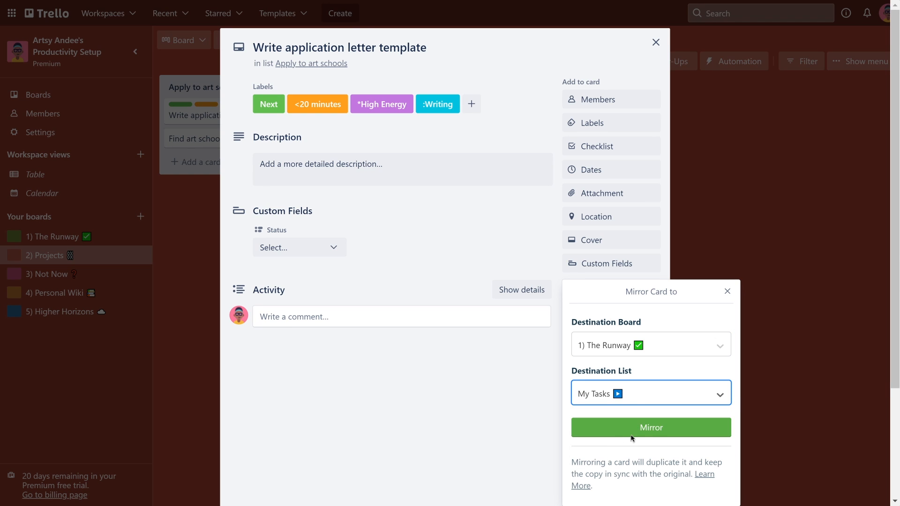
{"action": "left_click", "coordinate": [631, 427]}
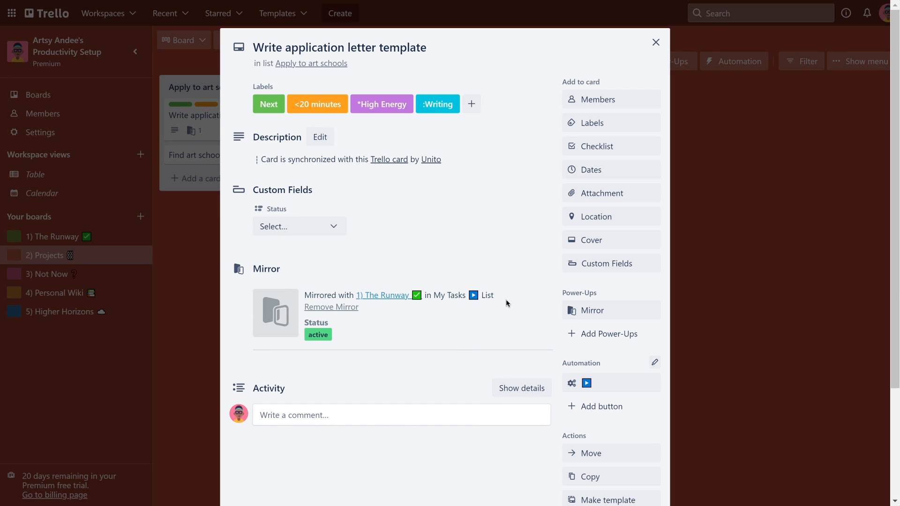
- On the card's mirrored copy in The Runway, replace the <20 minutes label with <30 minutes and return to the Projects original
{"action": "left_click", "coordinate": [389, 295]}
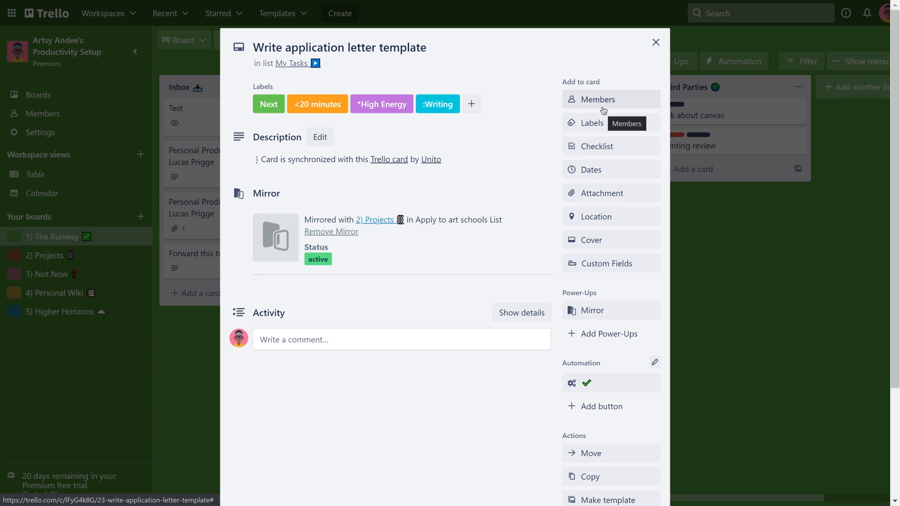
{"action": "left_click", "coordinate": [600, 124]}
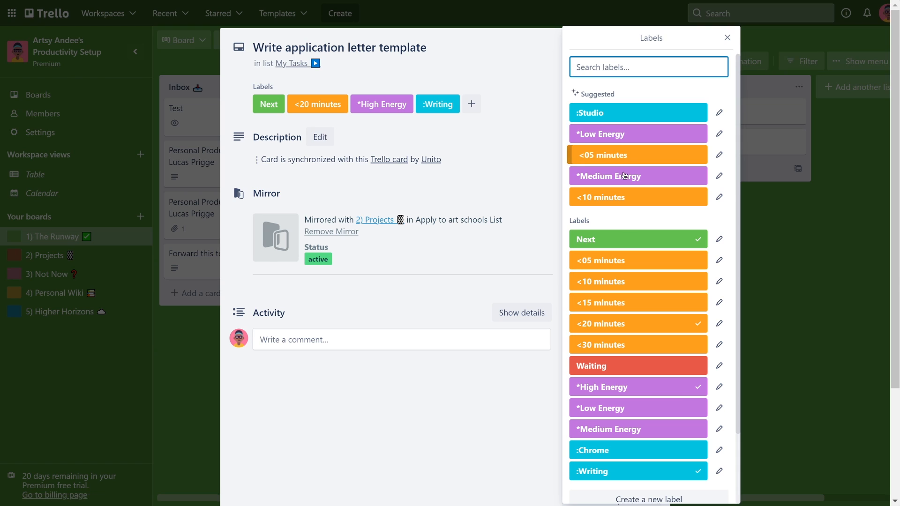
{"action": "left_click", "coordinate": [635, 325]}
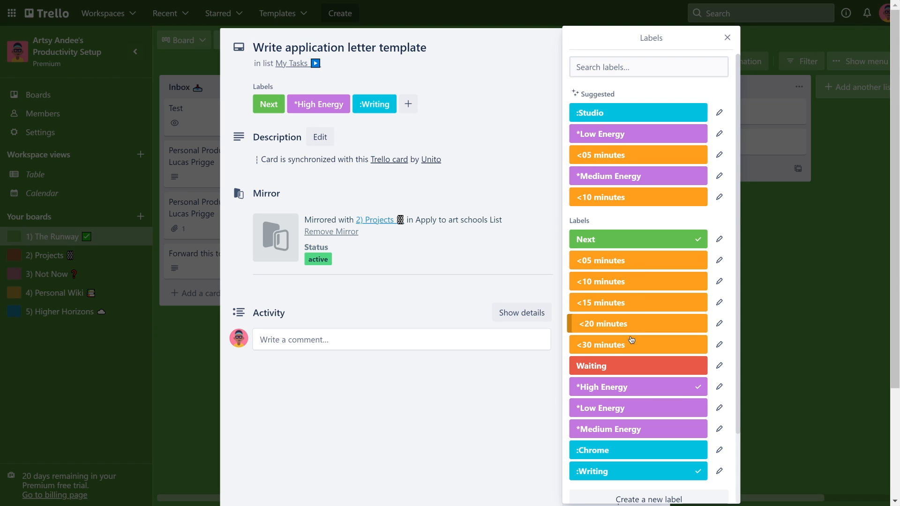
{"action": "left_click", "coordinate": [632, 342]}
{"action": "left_click", "coordinate": [485, 385]}
{"action": "left_click", "coordinate": [373, 223]}
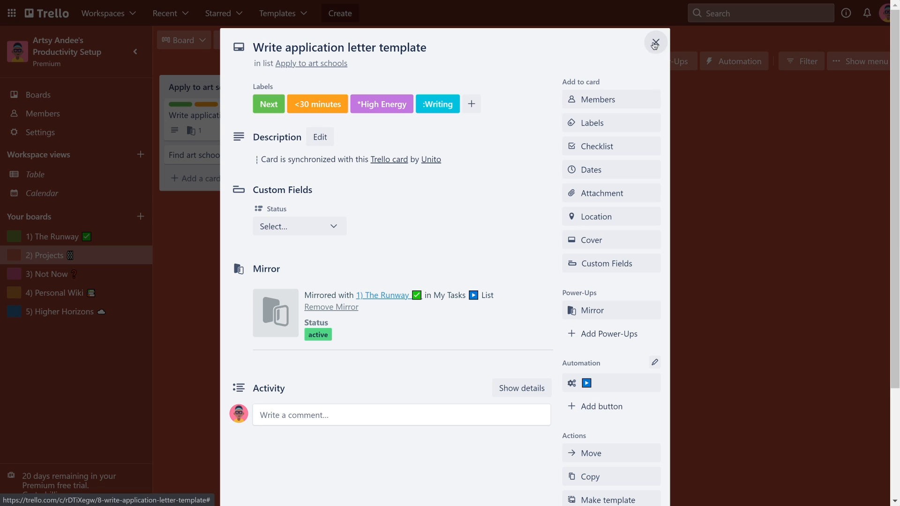
- Reopen the mirrored copy in The Runway, look through its available labels, and close the card
{"action": "left_click", "coordinate": [362, 295]}
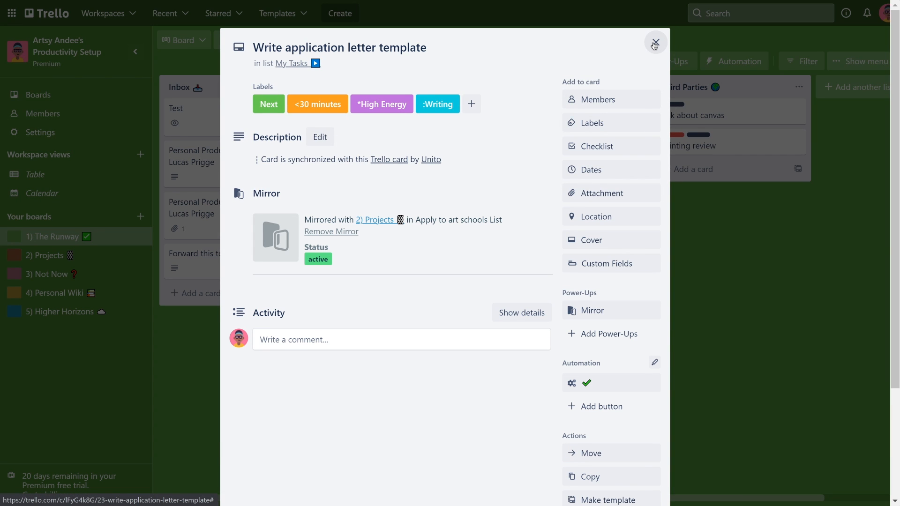
{"action": "left_click", "coordinate": [605, 121]}
{"action": "scroll", "coordinate": [664, 239], "scroll_direction": "down", "scroll_amount": 3}
{"action": "scroll", "coordinate": [664, 239], "scroll_direction": "up", "scroll_amount": 5}
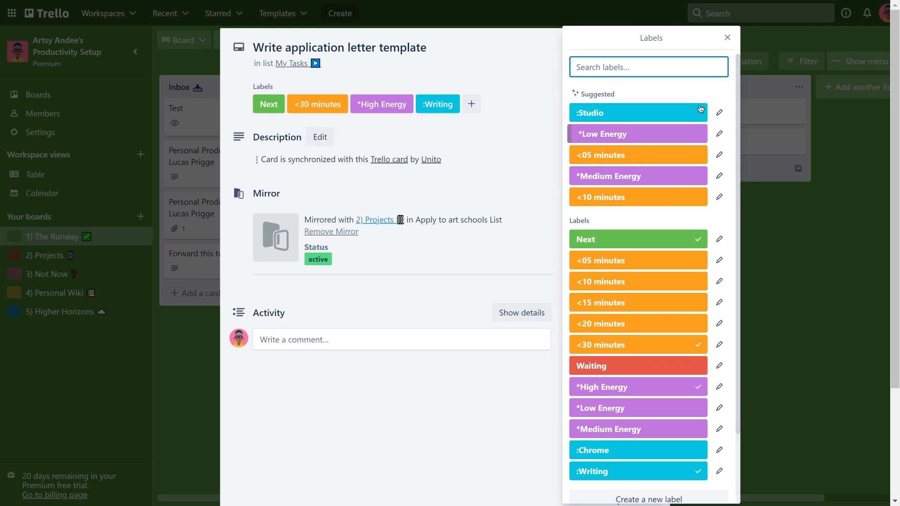
{"action": "left_click", "coordinate": [728, 38]}
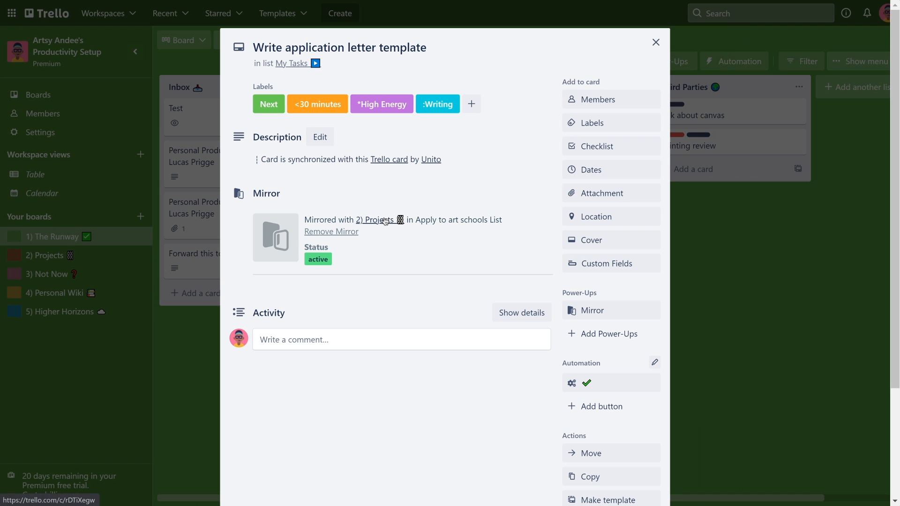
{"action": "left_click", "coordinate": [656, 42]}
- On the Projects board, label the "Find art schools to apply to" card with Next, <20 minutes, an energy label and a context label
{"action": "left_click", "coordinate": [44, 256]}
{"action": "left_click", "coordinate": [254, 157]}
{"action": "left_click", "coordinate": [604, 123]}
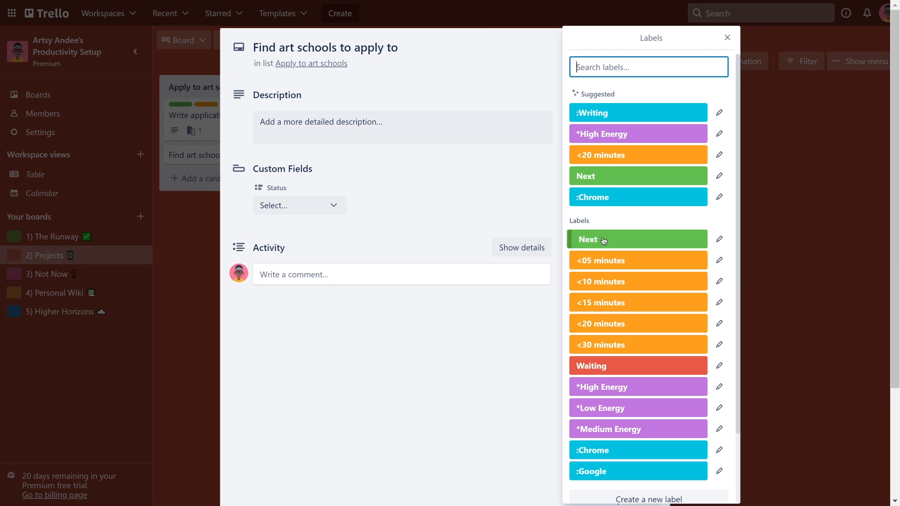
{"action": "left_click", "coordinate": [603, 241]}
{"action": "left_click", "coordinate": [610, 324]}
{"action": "scroll", "coordinate": [624, 448], "scroll_direction": "down", "scroll_amount": 3}
{"action": "left_click", "coordinate": [649, 308]}
{"action": "left_click", "coordinate": [643, 389]}
{"action": "left_click", "coordinate": [728, 37]}
- Mirror the "Find art schools to apply to" card to My Tasks on The Runway and close the card
{"action": "left_click", "coordinate": [619, 311]}
{"action": "left_click", "coordinate": [643, 346]}
{"action": "left_click", "coordinate": [643, 392]}
{"action": "left_click", "coordinate": [651, 426]}
{"action": "left_click", "coordinate": [656, 43]}
- Label the "Buy on Amazon" card in Obtain a canvas with Next, <10 minutes, *Low Energy and :Chrome
{"action": "left_click", "coordinate": [452, 138]}
{"action": "left_click", "coordinate": [604, 250]}
{"action": "left_click", "coordinate": [634, 216]}
{"action": "left_click", "coordinate": [634, 240]}
{"action": "left_click", "coordinate": [638, 345]}
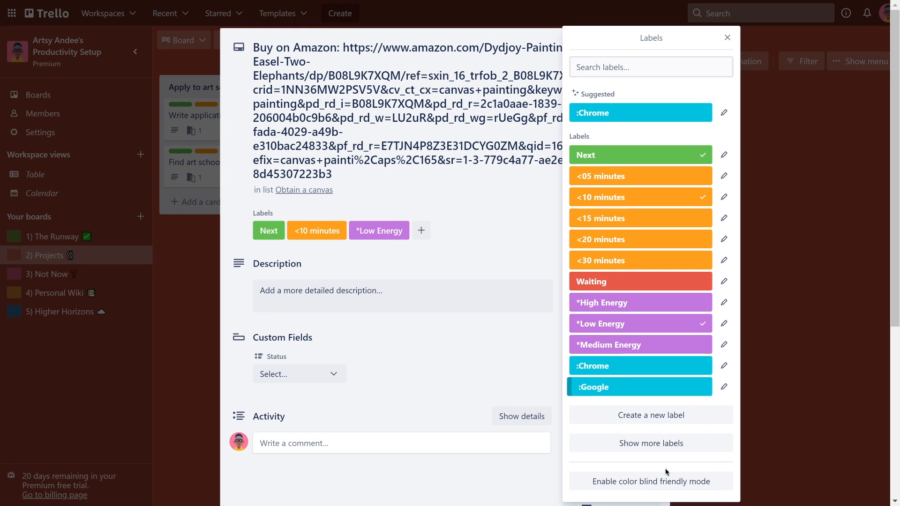
{"action": "left_click", "coordinate": [647, 366]}
{"action": "left_click", "coordinate": [727, 38]}
- Mirror the "Buy on Amazon" card to My Tasks on The Runway and close the card
{"action": "left_click", "coordinate": [625, 437]}
{"action": "left_click", "coordinate": [637, 307]}
{"action": "left_click", "coordinate": [626, 356]}
{"action": "left_click", "coordinate": [650, 390]}
{"action": "left_click", "coordinate": [655, 42]}
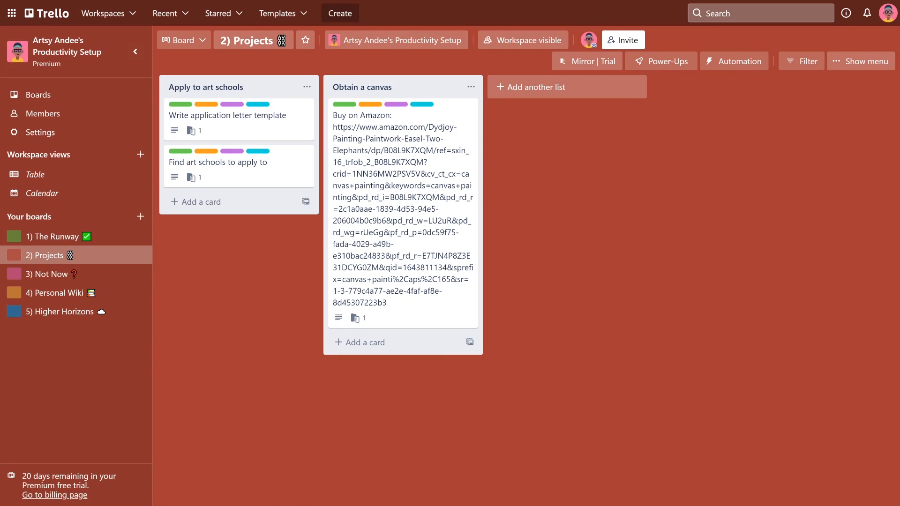
- On The Runway, filter the cards by the :Studio label and check the labels on "Take out trash again"
{"action": "left_click", "coordinate": [53, 236]}
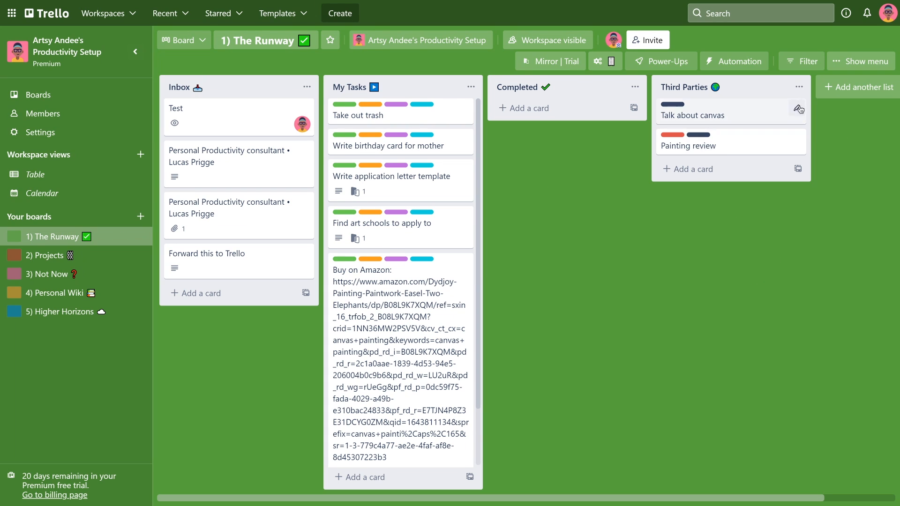
{"action": "left_click", "coordinate": [803, 61]}
{"action": "scroll", "coordinate": [750, 412], "scroll_direction": "down", "scroll_amount": 1}
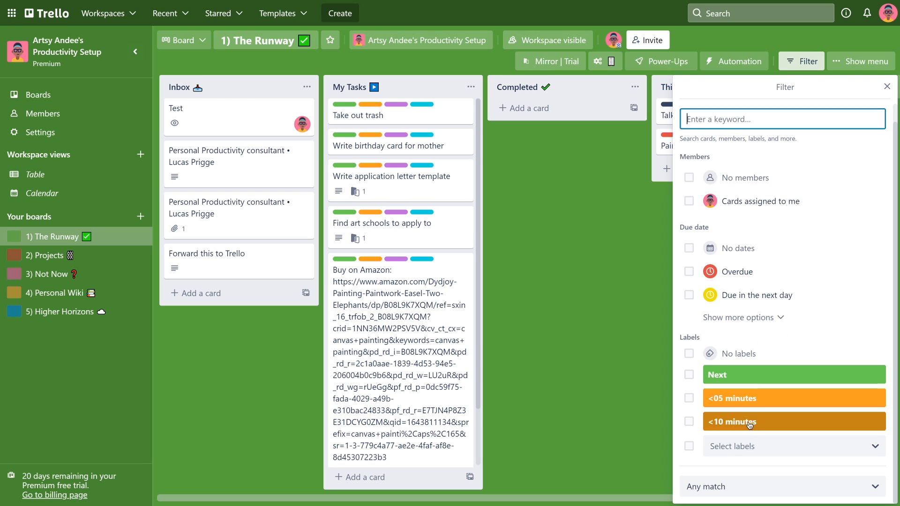
{"action": "left_click", "coordinate": [786, 447]}
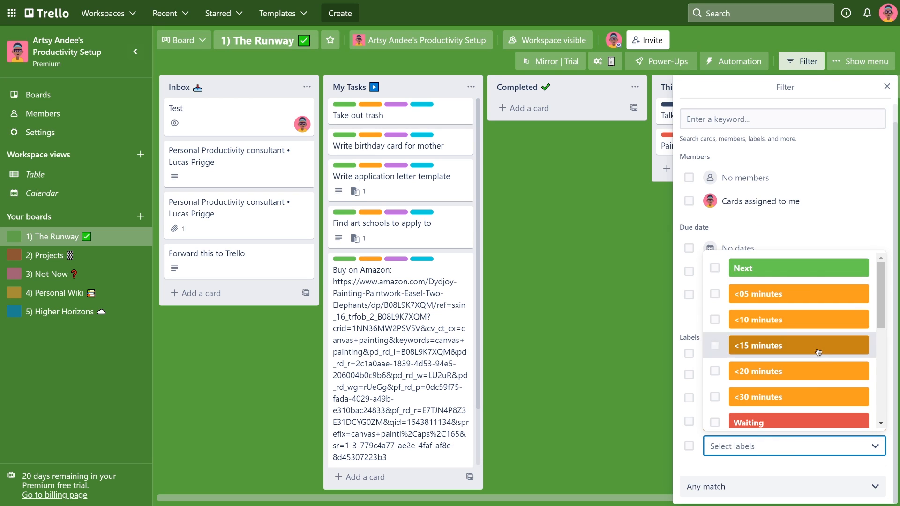
{"action": "scroll", "coordinate": [817, 350], "scroll_direction": "down", "scroll_amount": 5}
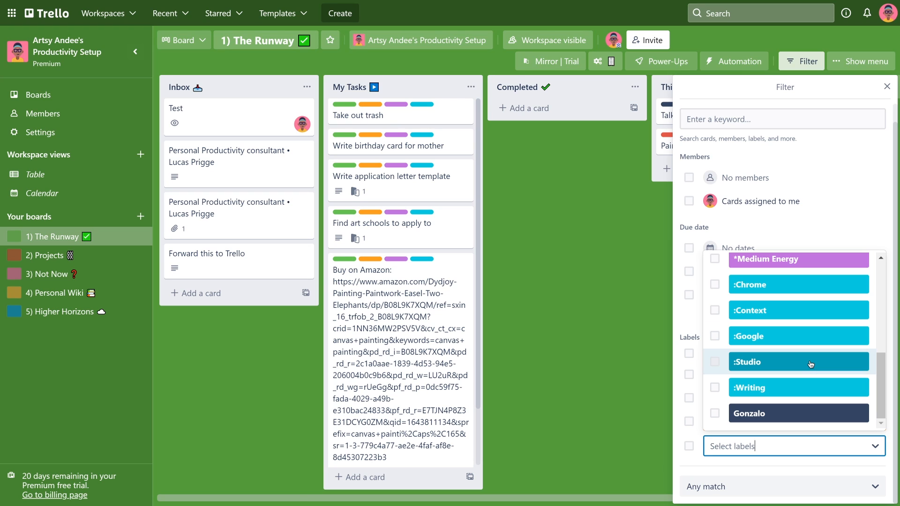
{"action": "left_click", "coordinate": [811, 364]}
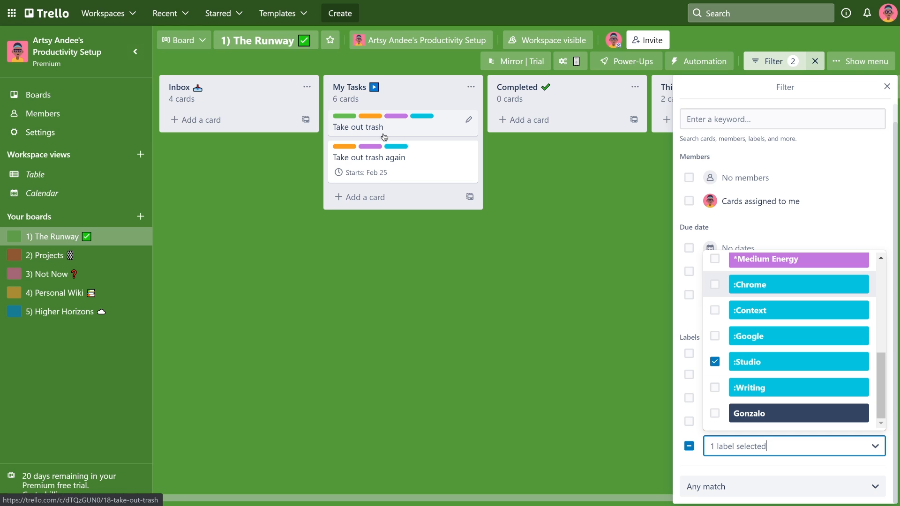
{"action": "left_click", "coordinate": [373, 176]}
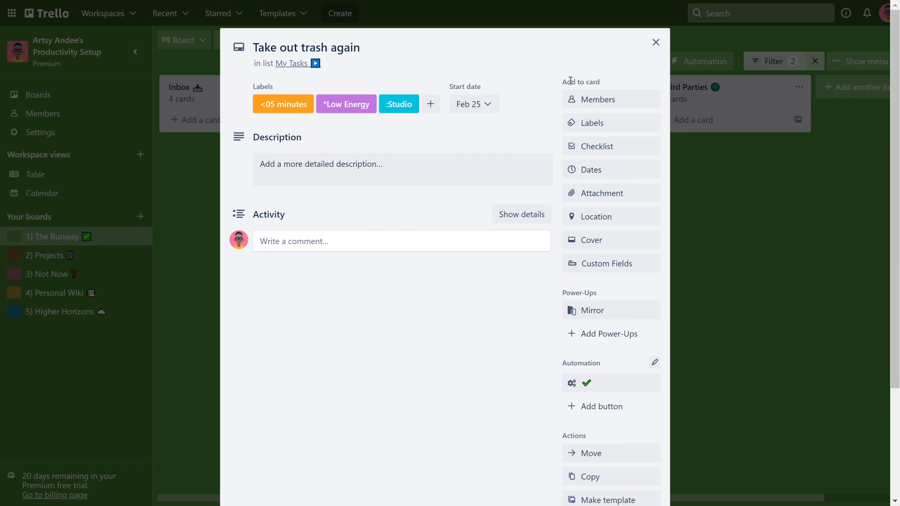
{"action": "left_click", "coordinate": [656, 42]}
- Add the Next label to the filter with Exact match, and check the labels on the "Take out trash" card
{"action": "left_click", "coordinate": [777, 63]}
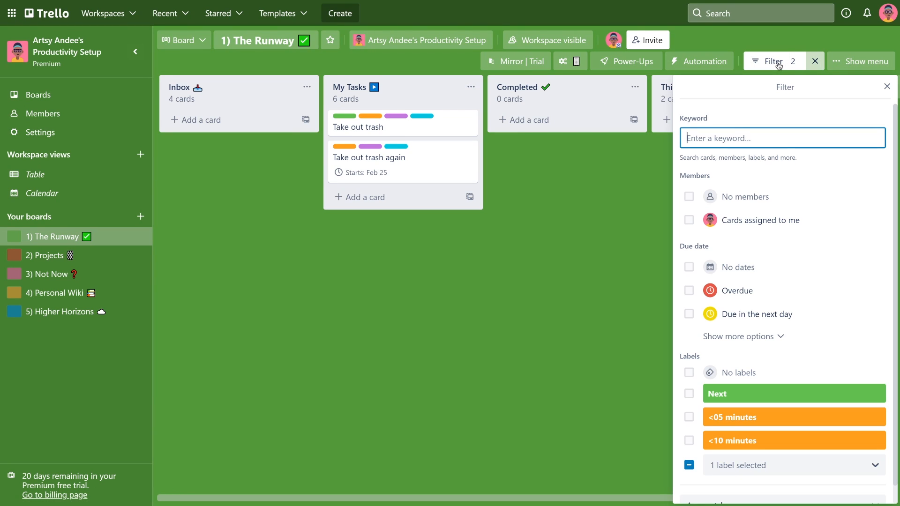
{"action": "scroll", "coordinate": [800, 237], "scroll_direction": "down", "scroll_amount": 1}
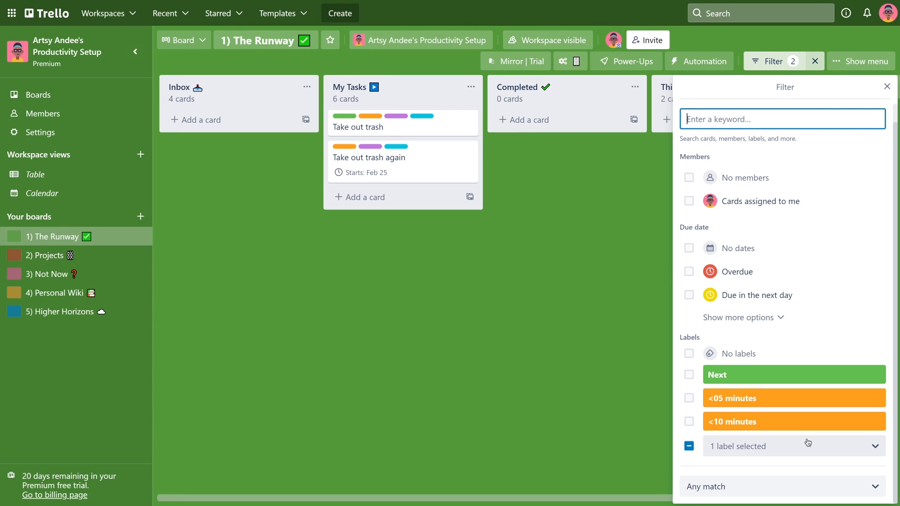
{"action": "left_click", "coordinate": [689, 375]}
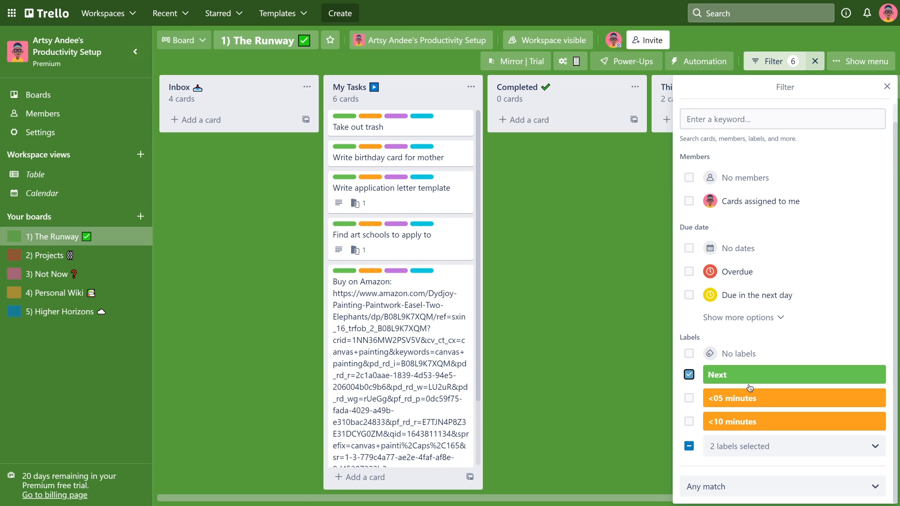
{"action": "scroll", "coordinate": [459, 216], "scroll_direction": "down", "scroll_amount": 3}
{"action": "scroll", "coordinate": [458, 220], "scroll_direction": "up", "scroll_amount": 3}
{"action": "left_click", "coordinate": [758, 491]}
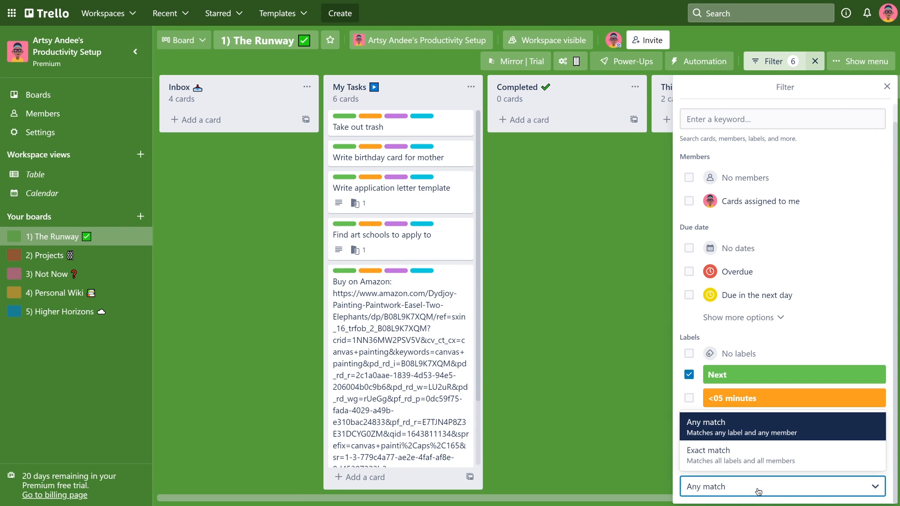
{"action": "left_click", "coordinate": [818, 464]}
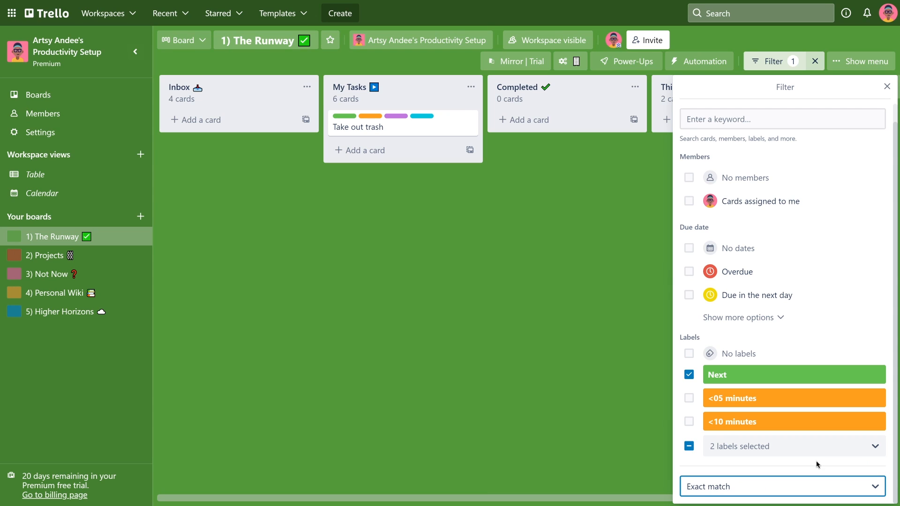
{"action": "left_click", "coordinate": [402, 133]}
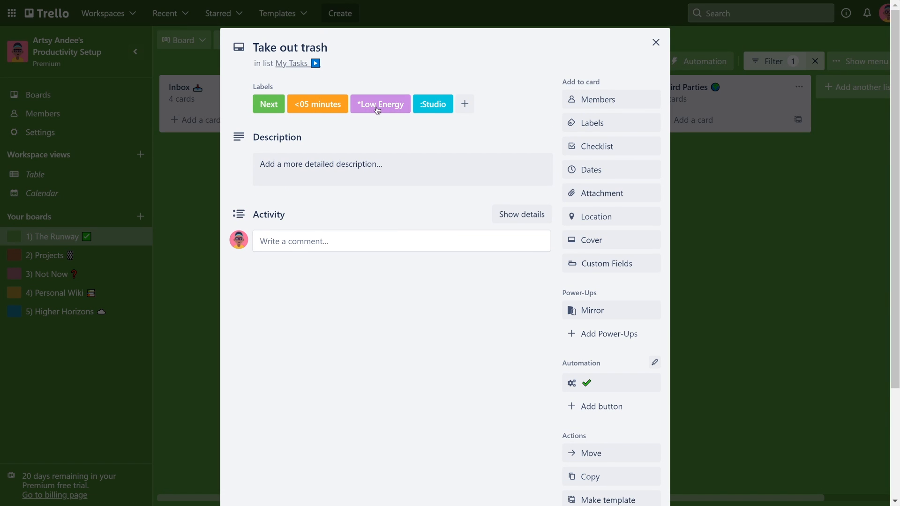
{"action": "left_click", "coordinate": [657, 43]}
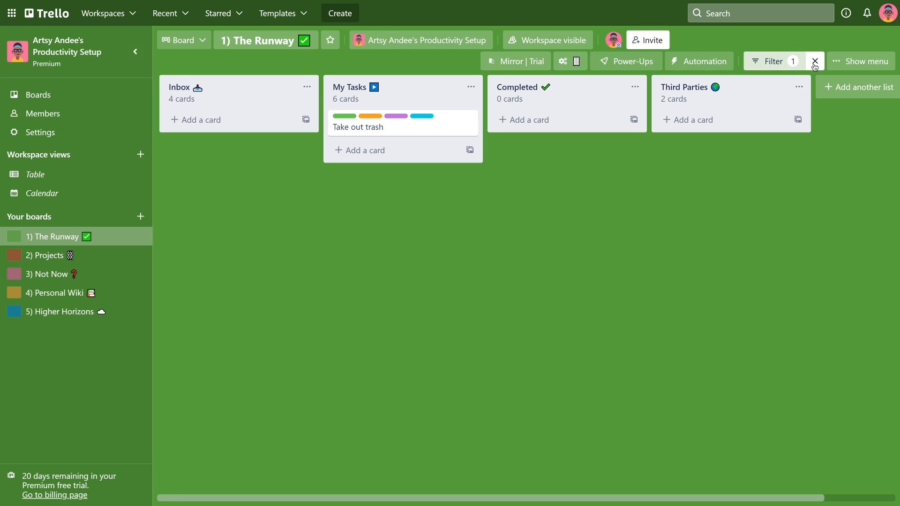
- Clear the Next and :Studio labels from the board filter
{"action": "left_click", "coordinate": [774, 62]}
{"action": "left_click", "coordinate": [708, 392]}
{"action": "left_click", "coordinate": [689, 446]}
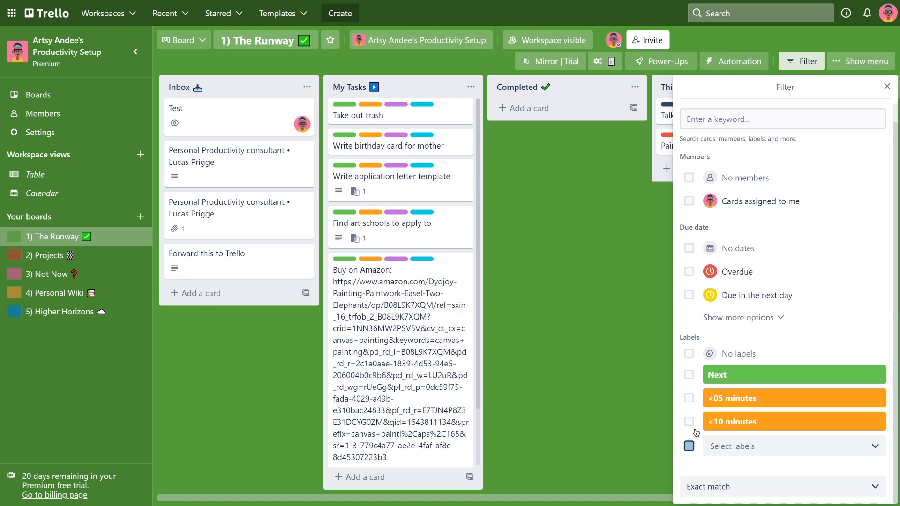
- Filter the board by the dark blue label named after a contact, remove that label filter, and close the filter options
{"action": "left_click", "coordinate": [799, 450]}
{"action": "scroll", "coordinate": [792, 408], "scroll_direction": "down", "scroll_amount": 5}
{"action": "scroll", "coordinate": [767, 344], "scroll_direction": "up", "scroll_amount": 5}
{"action": "left_click", "coordinate": [770, 308]}
{"action": "left_click", "coordinate": [770, 308]}
{"action": "scroll", "coordinate": [778, 366], "scroll_direction": "down", "scroll_amount": 5}
{"action": "left_click", "coordinate": [781, 415]}
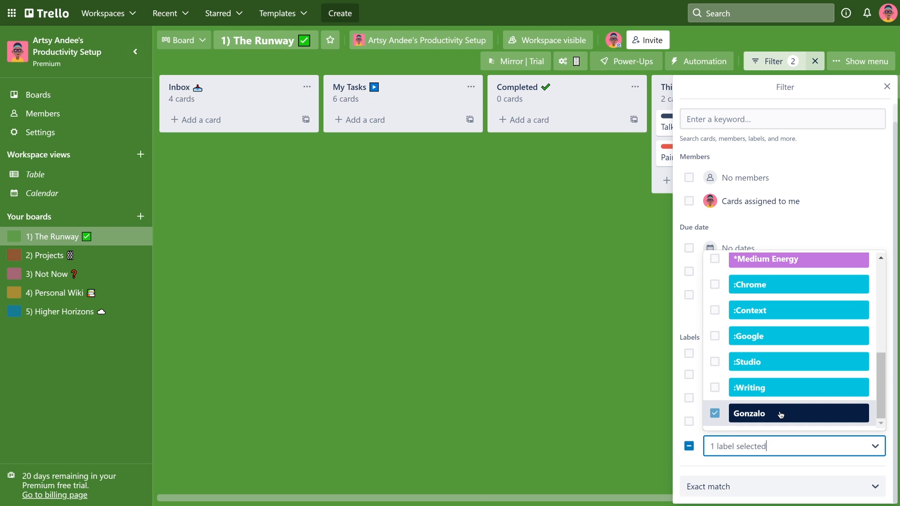
{"action": "left_click", "coordinate": [780, 415]}
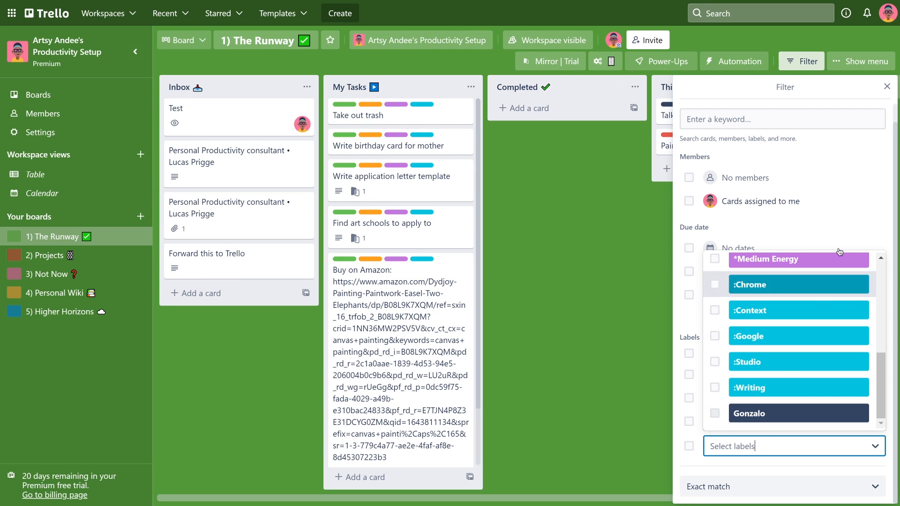
{"action": "left_click", "coordinate": [888, 88]}
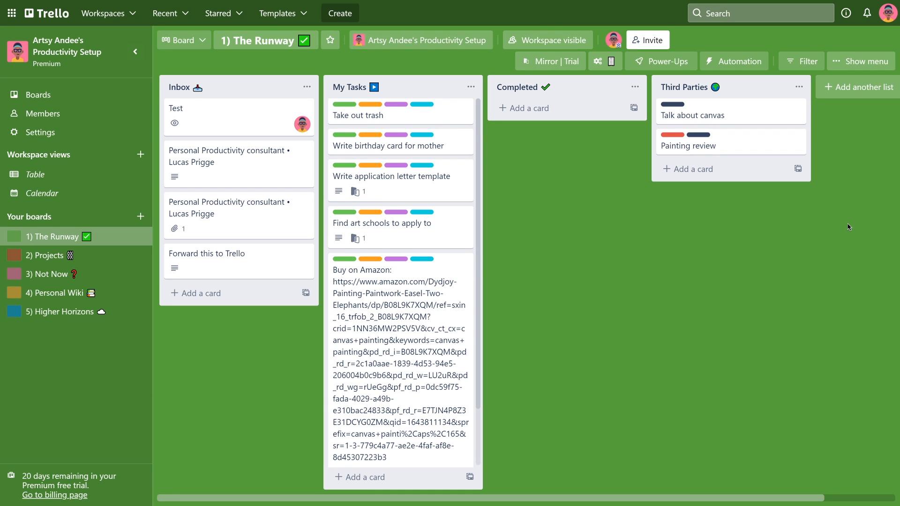
- Search the workspace for cards matching "#next #:Writing", and change the query to "#next #:Studio"
{"action": "left_click", "coordinate": [711, 10]}
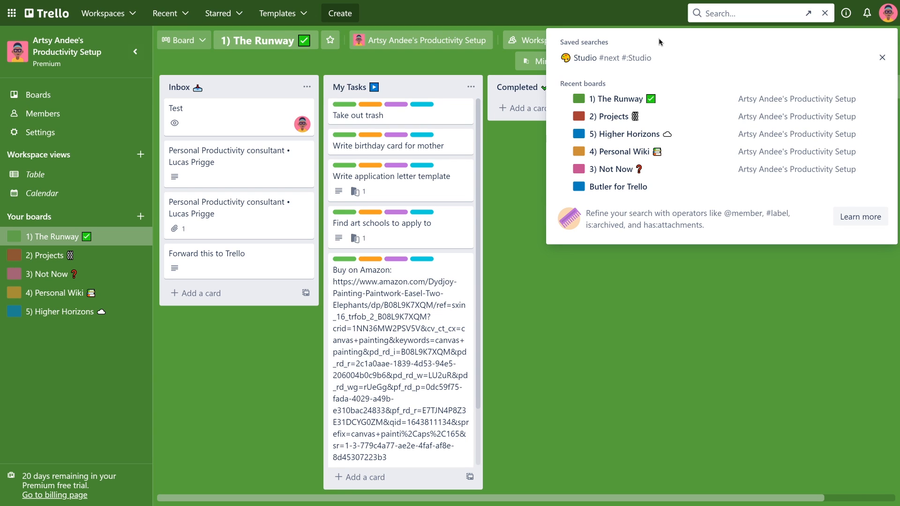
{"action": "type", "text": "#ne"}
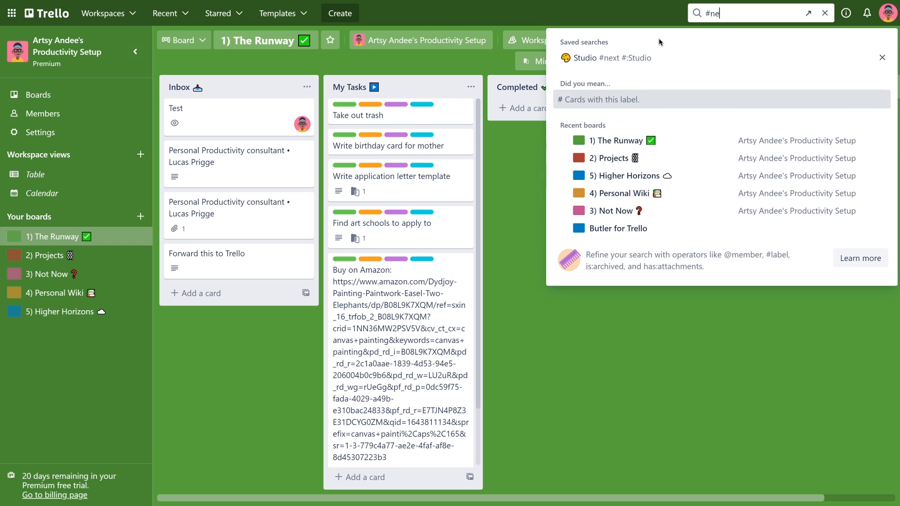
{"action": "type", "text": "xtr#:Writing"}
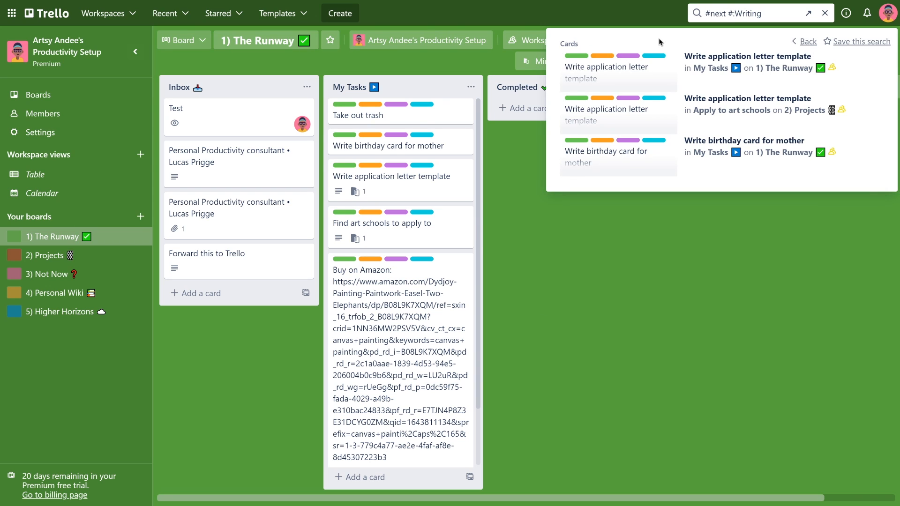
{"action": "type", "text": "Studio"}
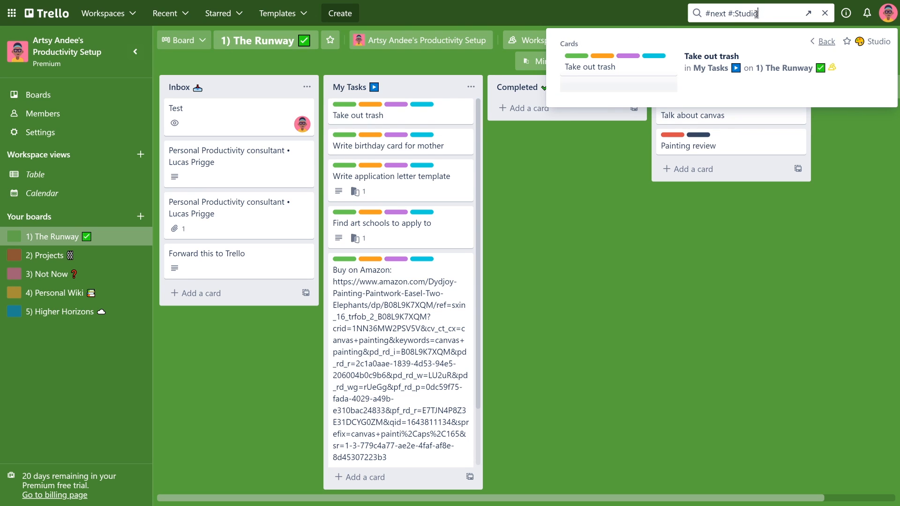
- Clear the current query and run the saved Studio search from the workspace search
{"action": "left_click", "coordinate": [666, 27]}
{"action": "left_click", "coordinate": [752, 13]}
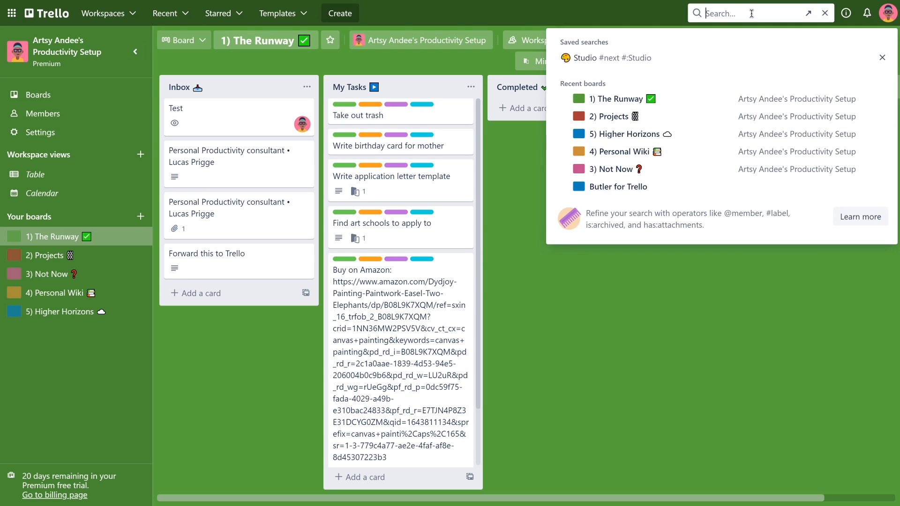
{"action": "left_click", "coordinate": [596, 58]}
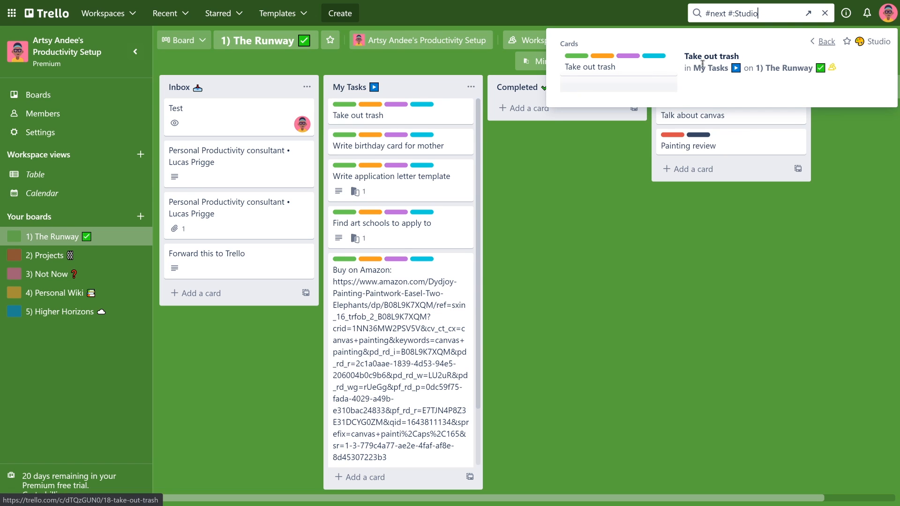
- Mark the "Find art schools to apply to" card as completed with its check mark automation, and close the card
{"action": "left_click", "coordinate": [375, 224]}
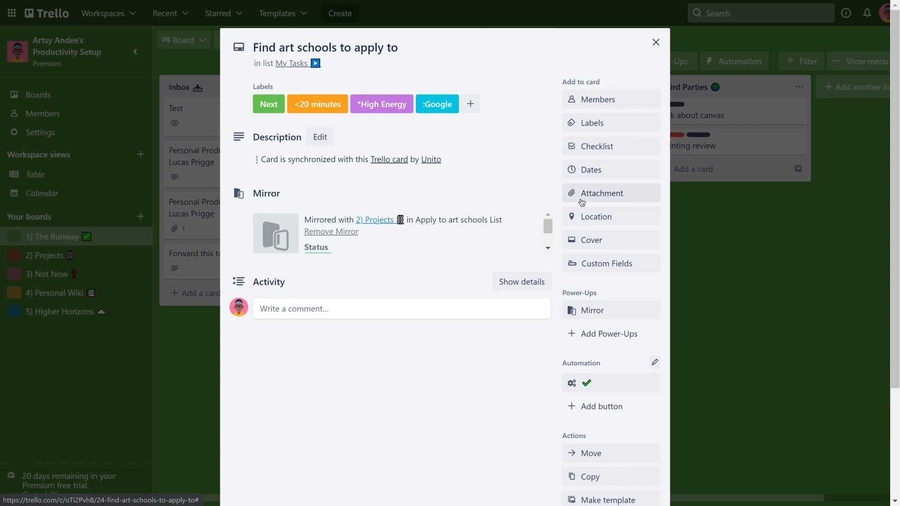
{"action": "left_click", "coordinate": [596, 387]}
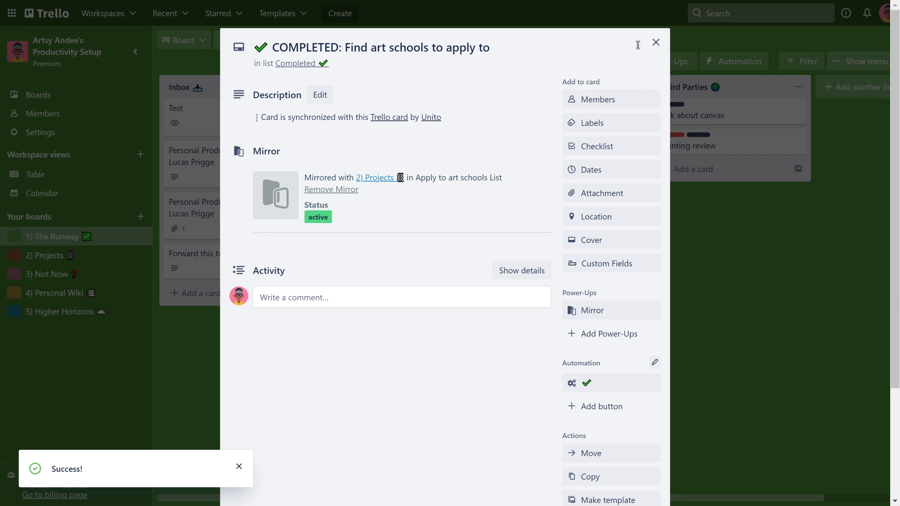
{"action": "left_click", "coordinate": [659, 49]}
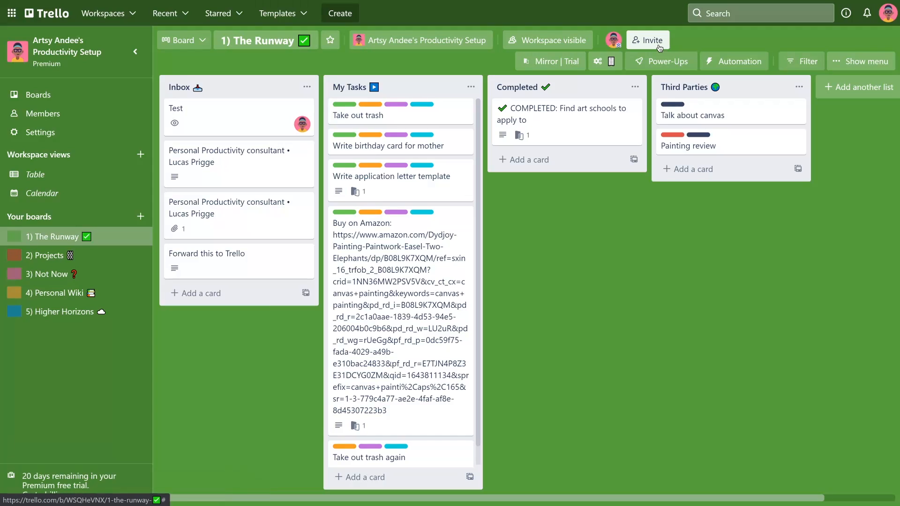
- Follow the completed art schools card's mirror to the 2) Projects board, and check the mirrored card there
{"action": "left_click", "coordinate": [544, 128]}
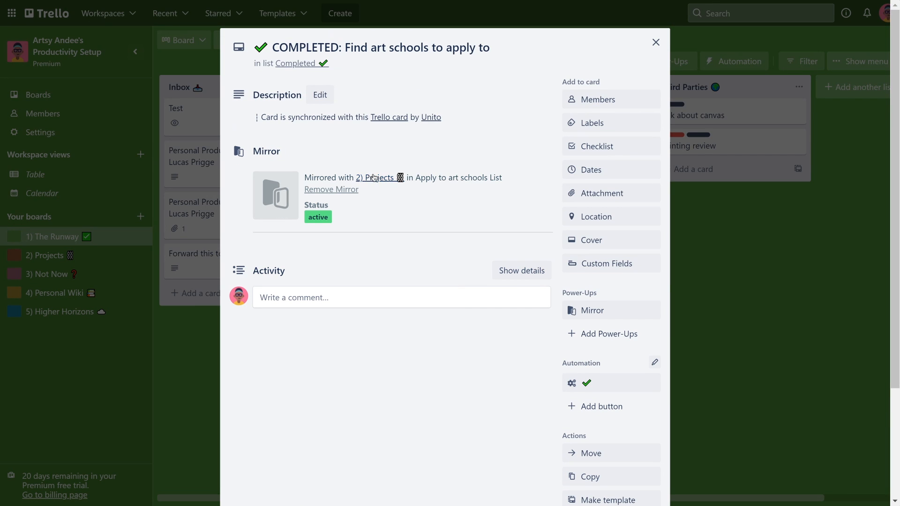
{"action": "left_click", "coordinate": [373, 177]}
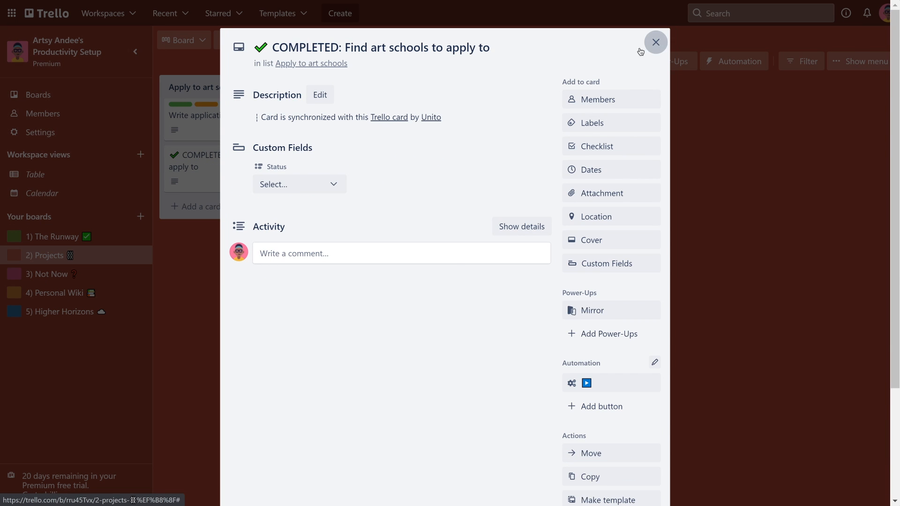
{"action": "left_click", "coordinate": [655, 42]}
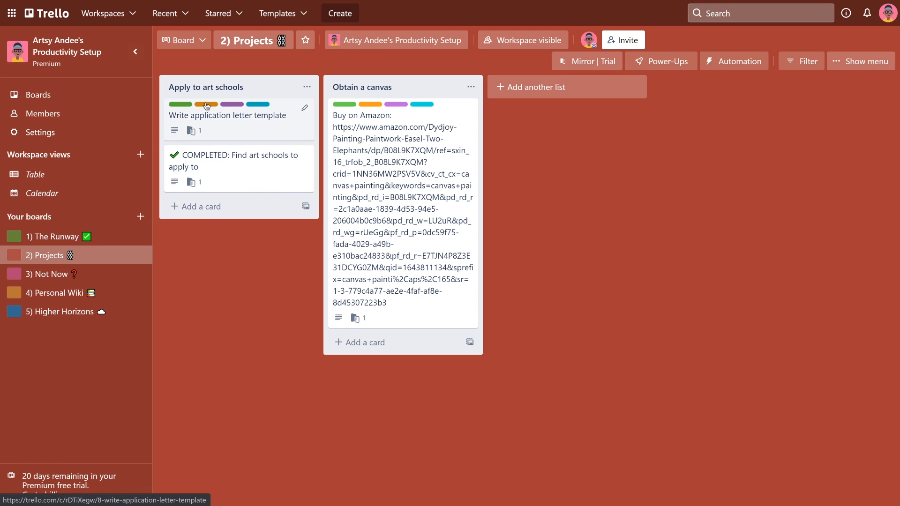
- Add a card titled "Any future action?" to the "Apply to art schools" list
{"action": "left_click", "coordinate": [201, 206]}
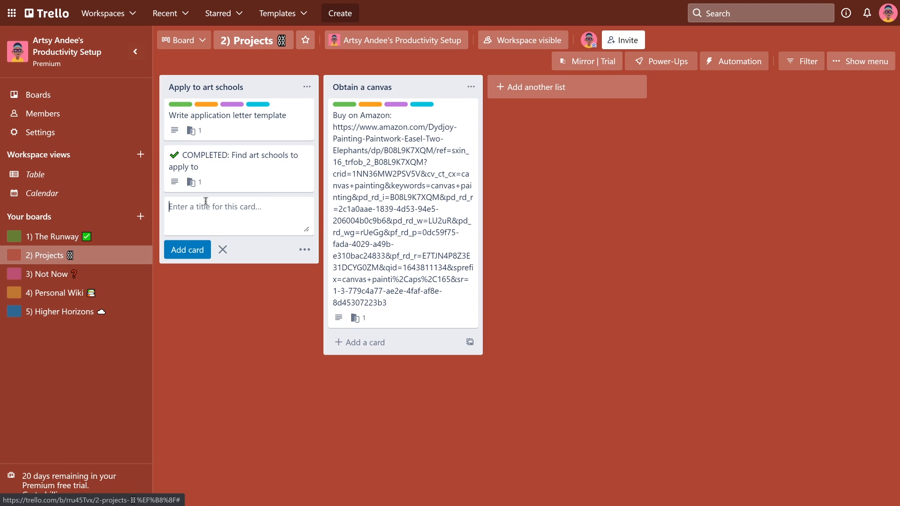
{"action": "type", "text": "Any future action?"}
{"action": "key", "text": "Return"}
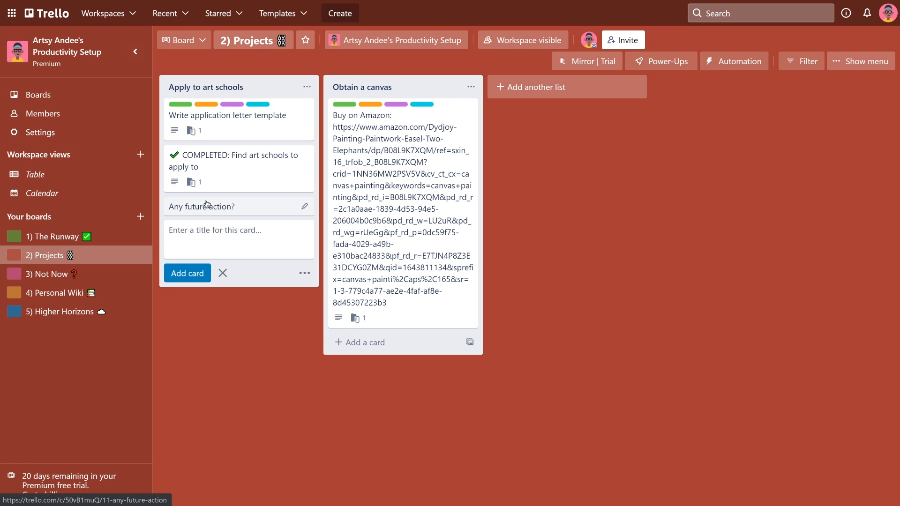
{"action": "left_click", "coordinate": [224, 272]}
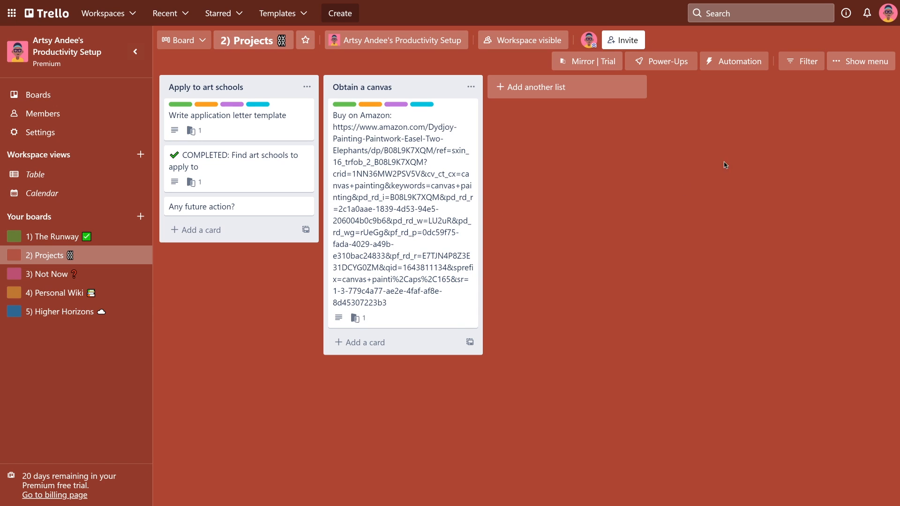
{"action": "left_click", "coordinate": [742, 63]}
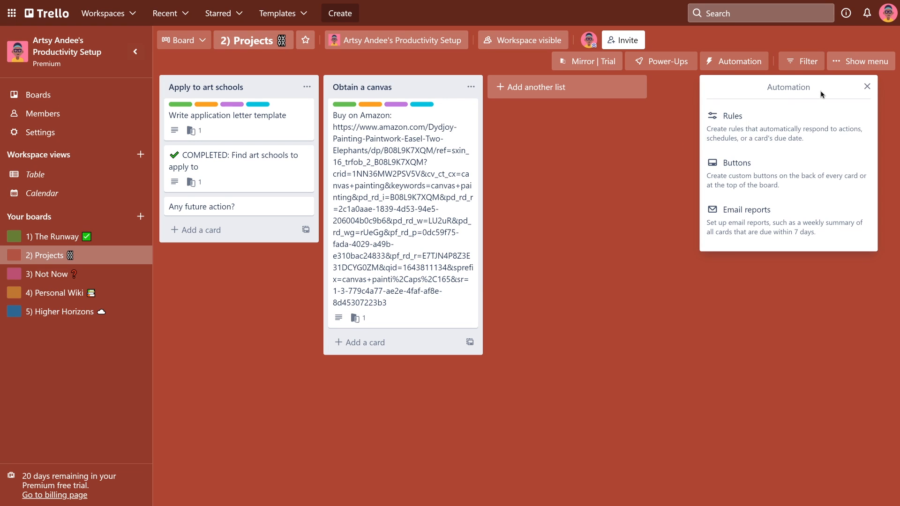
{"action": "left_click", "coordinate": [867, 87]}
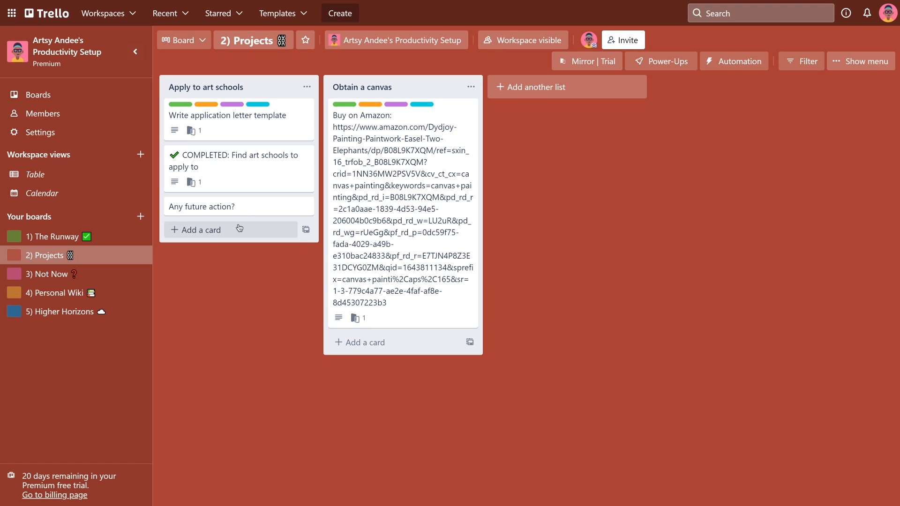
- Switch to the 4) Personal Wiki board, and examine the labels defined on it
{"action": "left_click", "coordinate": [75, 294]}
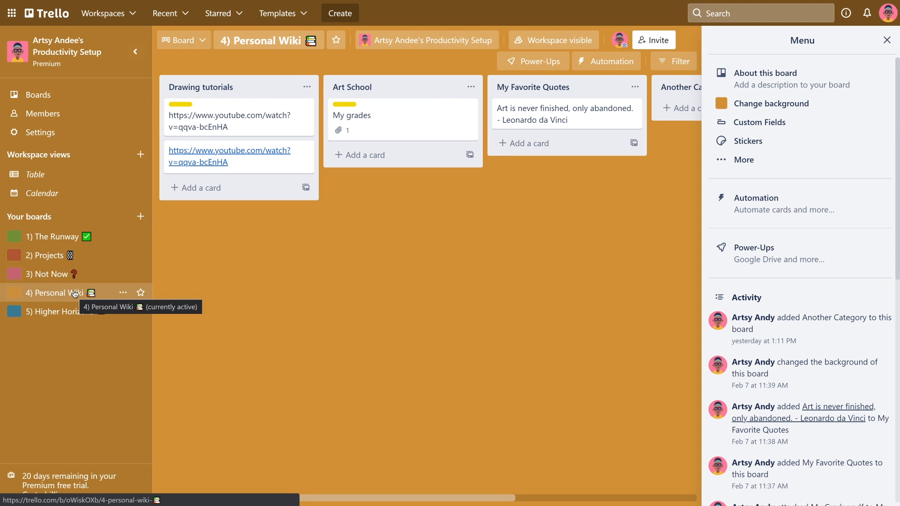
{"action": "left_click", "coordinate": [888, 39]}
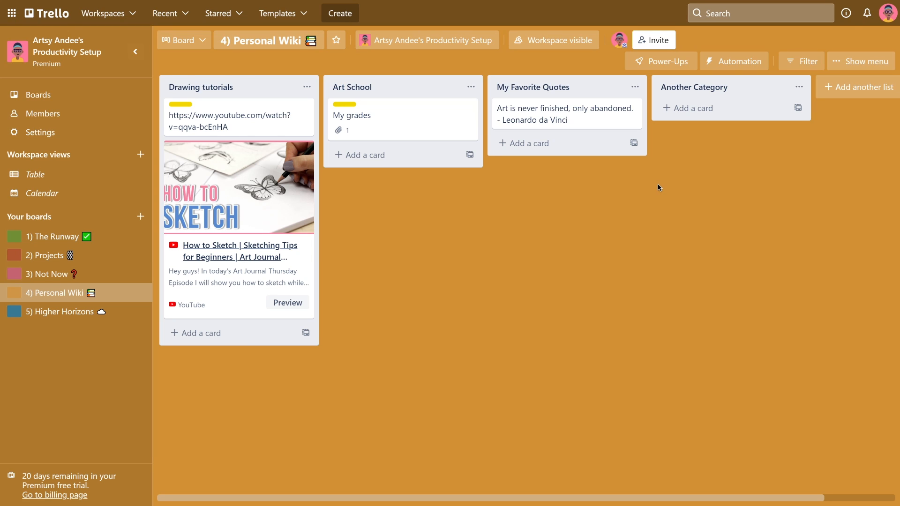
{"action": "left_click", "coordinate": [860, 61]}
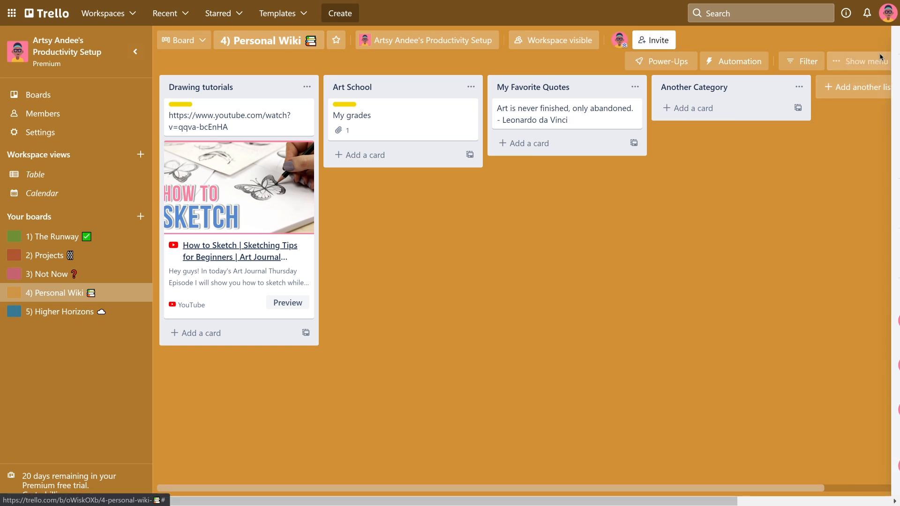
{"action": "left_click", "coordinate": [761, 159]}
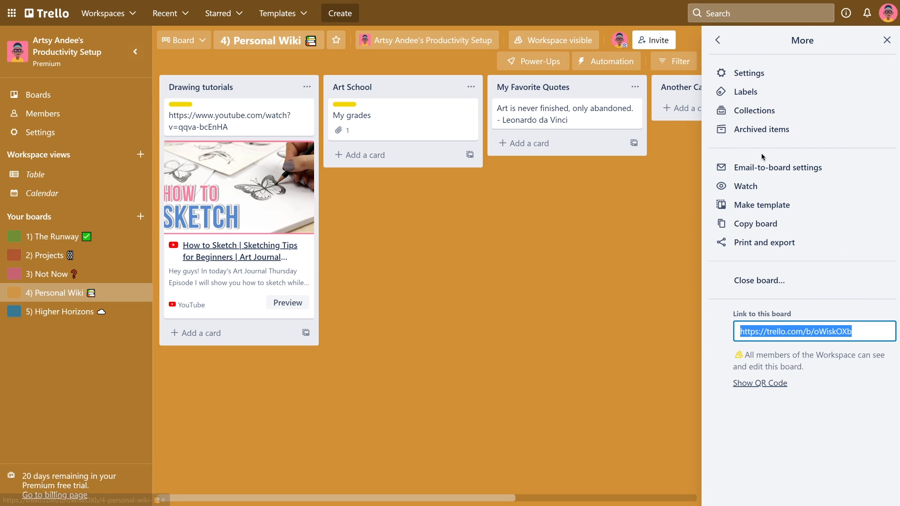
{"action": "left_click", "coordinate": [773, 96]}
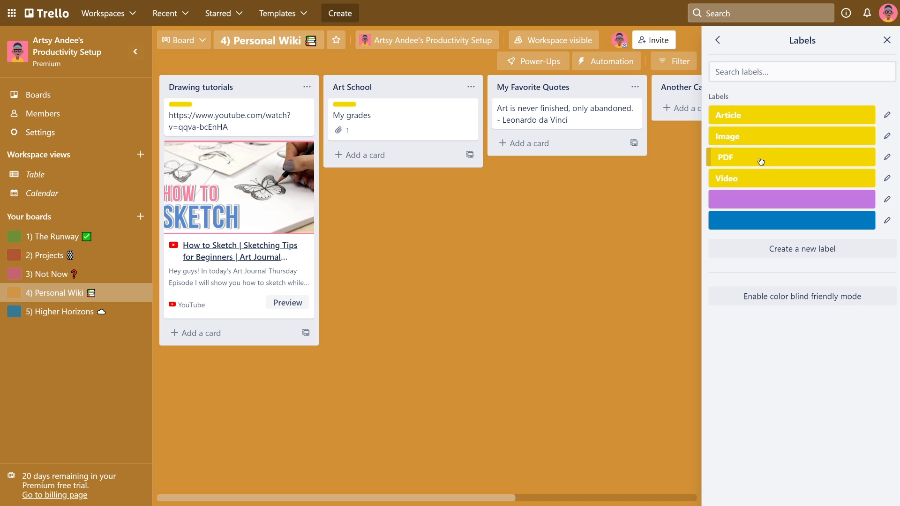
{"action": "left_click", "coordinate": [886, 41]}
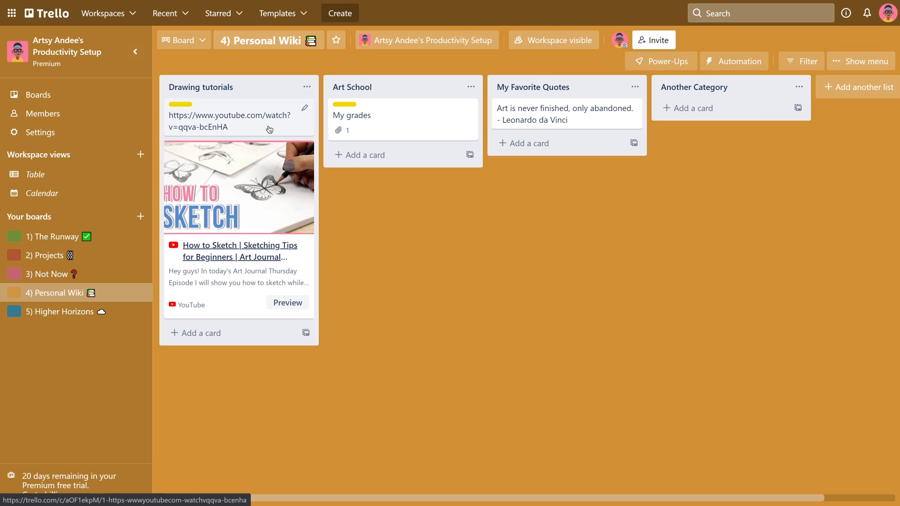
- Check the label on the first YouTube card in the Drawing tutorials list, and close the card
{"action": "right_click", "coordinate": [302, 403]}
{"action": "key", "text": "Escape"}
{"action": "left_click", "coordinate": [258, 114]}
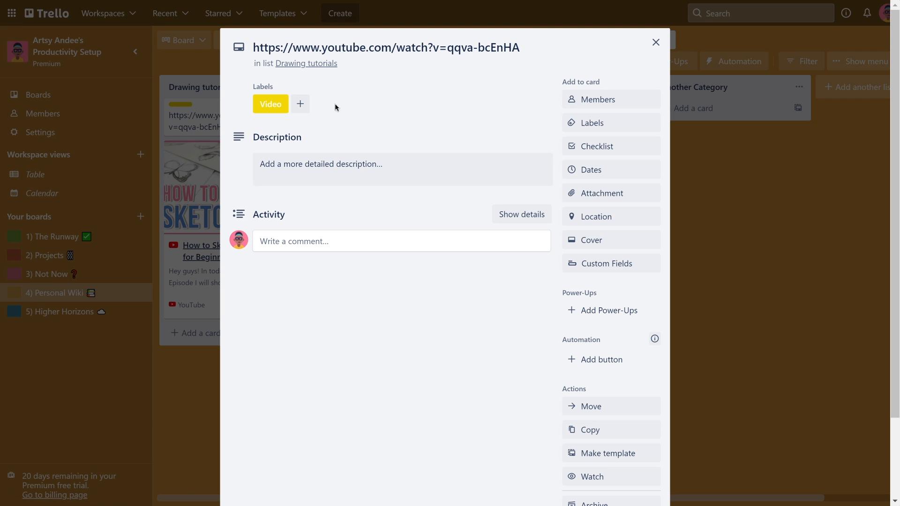
{"action": "left_click", "coordinate": [656, 42]}
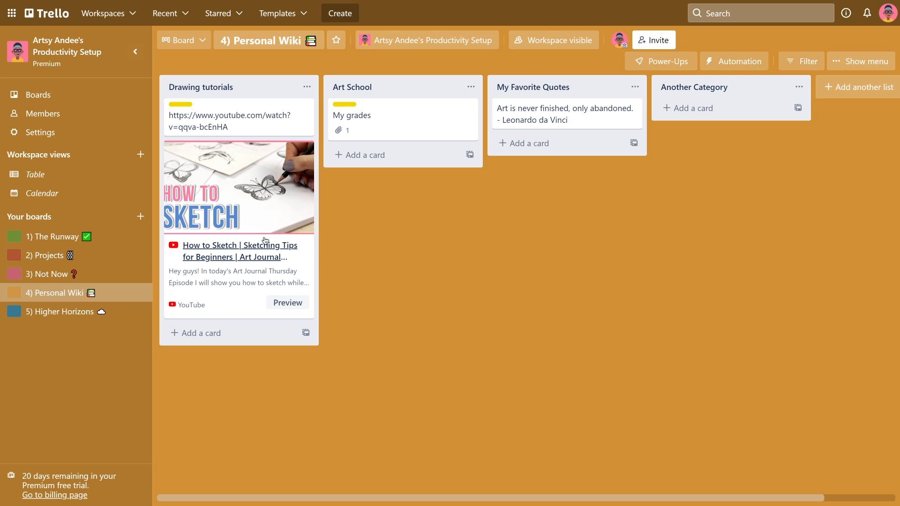
- Check the quick-edit options of the vegan chick'n recipe link card on 3) Not Now, and return to 4) Personal Wiki
{"action": "left_click", "coordinate": [46, 277]}
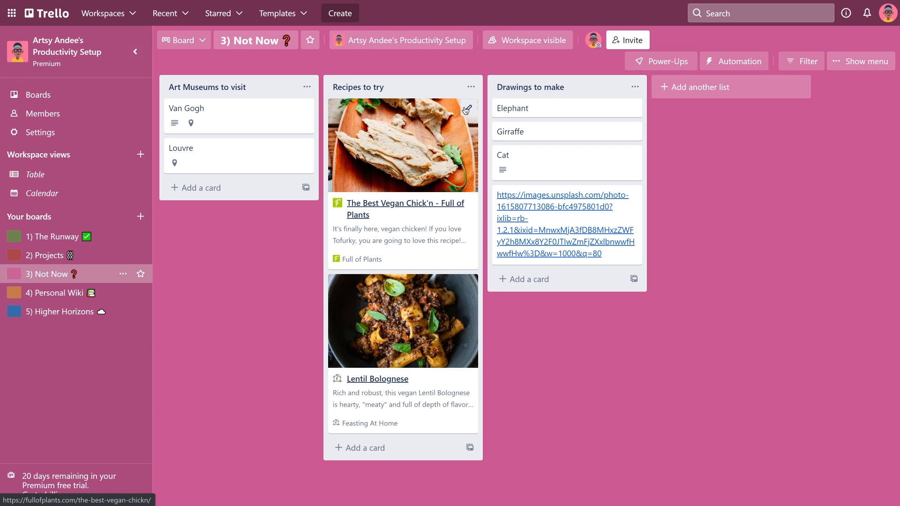
{"action": "left_click", "coordinate": [469, 108]}
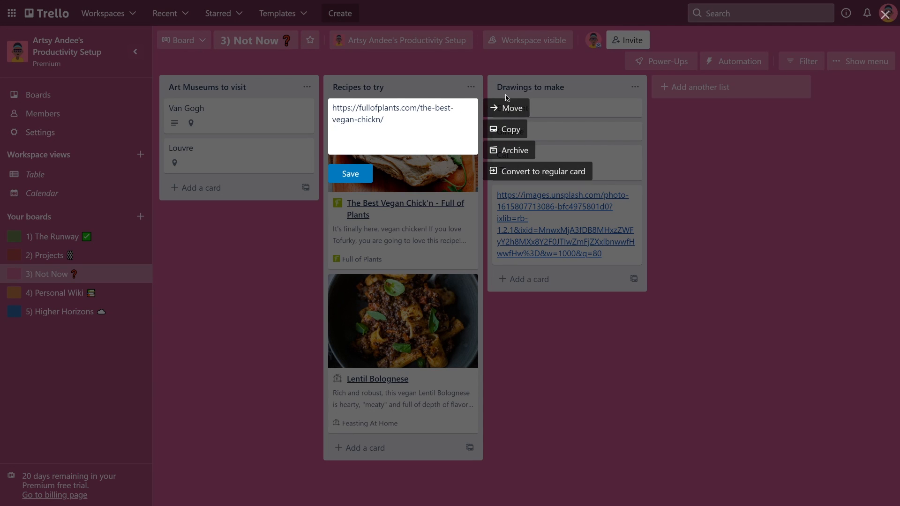
{"action": "left_click", "coordinate": [85, 298]}
{"action": "left_click", "coordinate": [54, 298]}
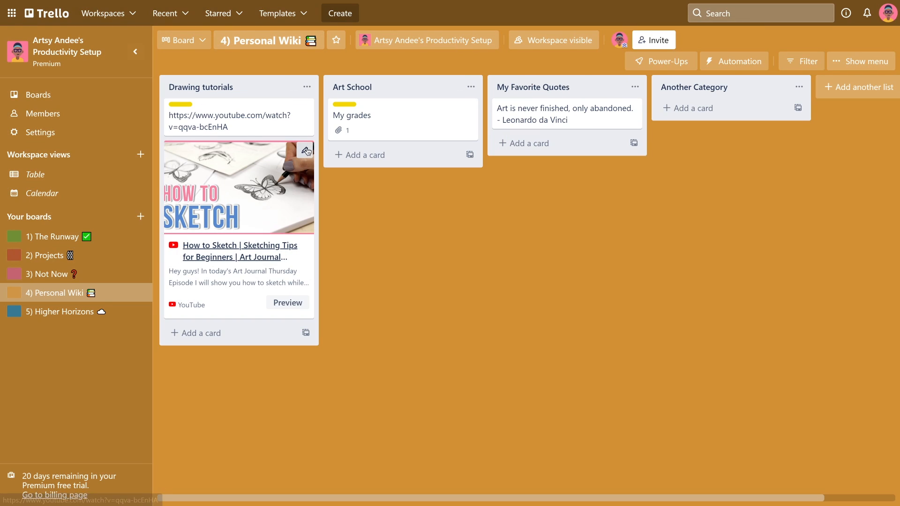
- Convert the How to Sketch link card in Drawing tutorials to a regular card, check its available labels, and save it
{"action": "left_click", "coordinate": [305, 151]}
{"action": "left_click", "coordinate": [347, 213]}
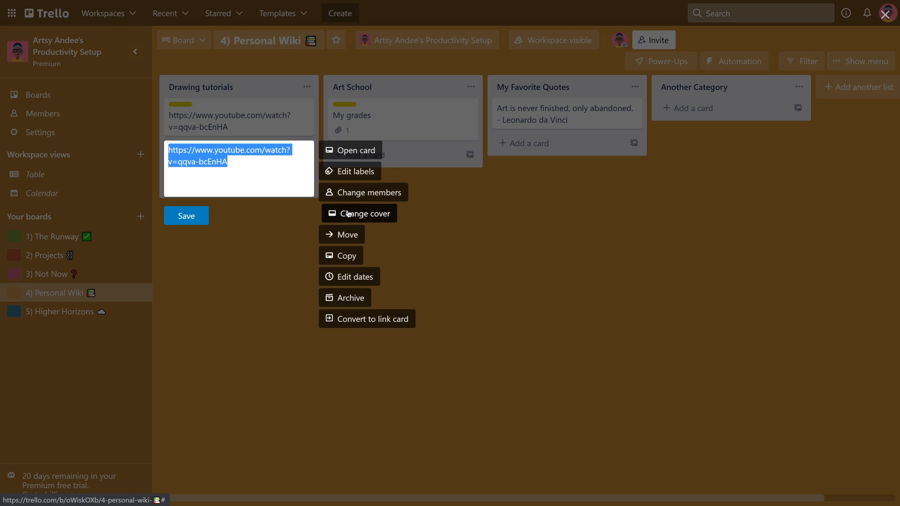
{"action": "left_click", "coordinate": [333, 169]}
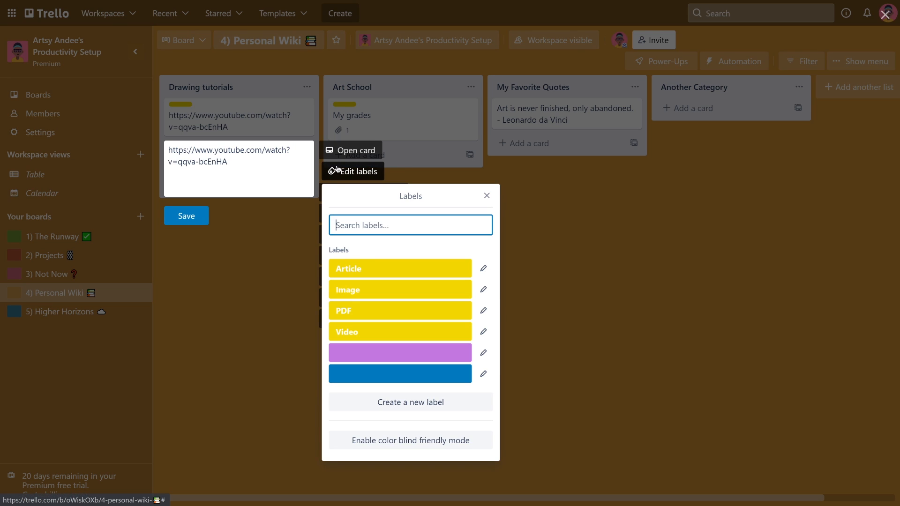
{"action": "left_click", "coordinate": [205, 215]}
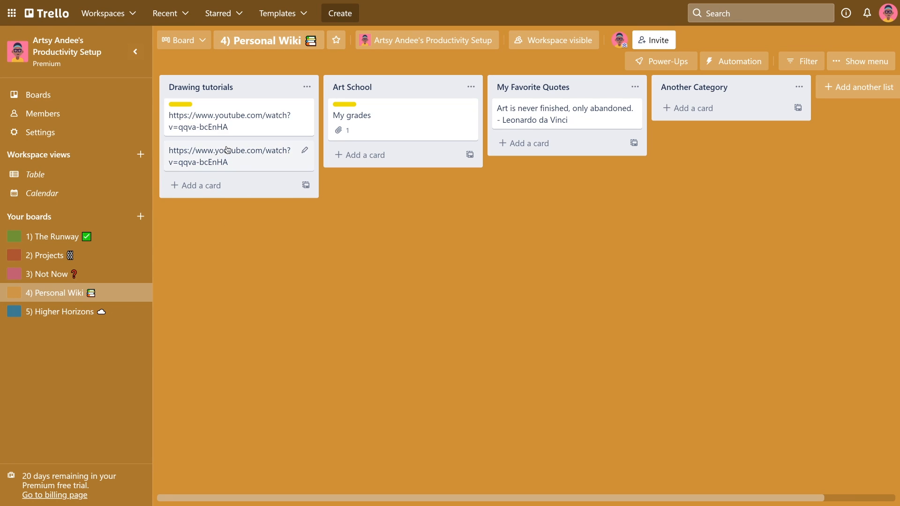